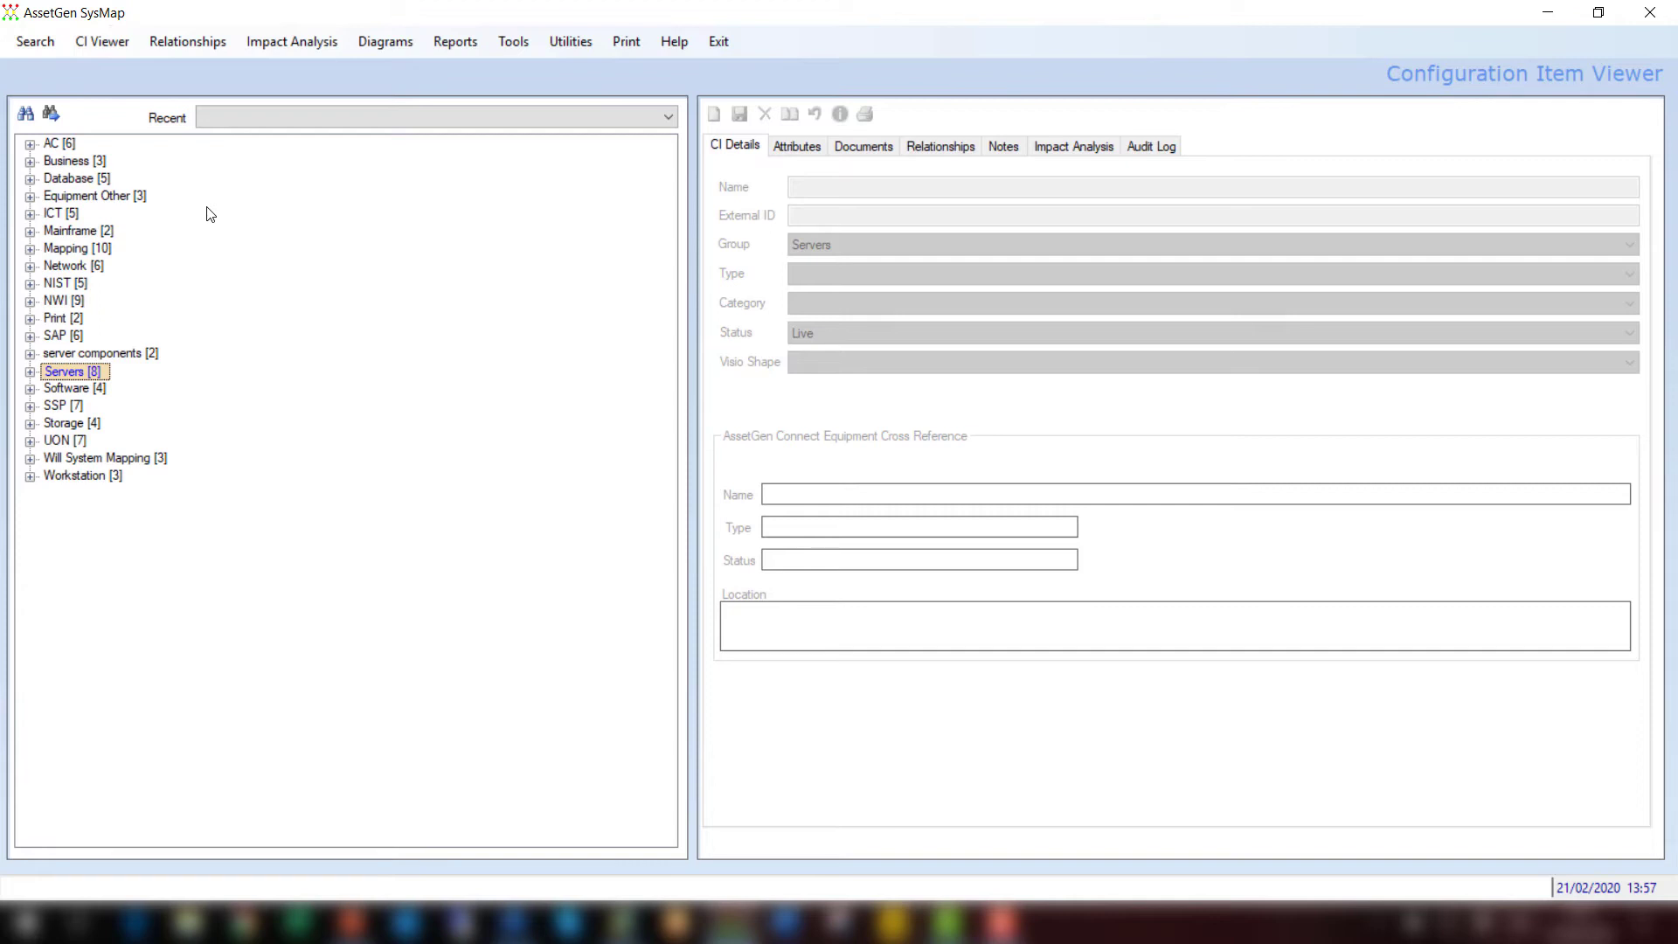
- Expand Business, Software and Software Application [67] to list applications like Accounts Module and CRM
click(31, 162)
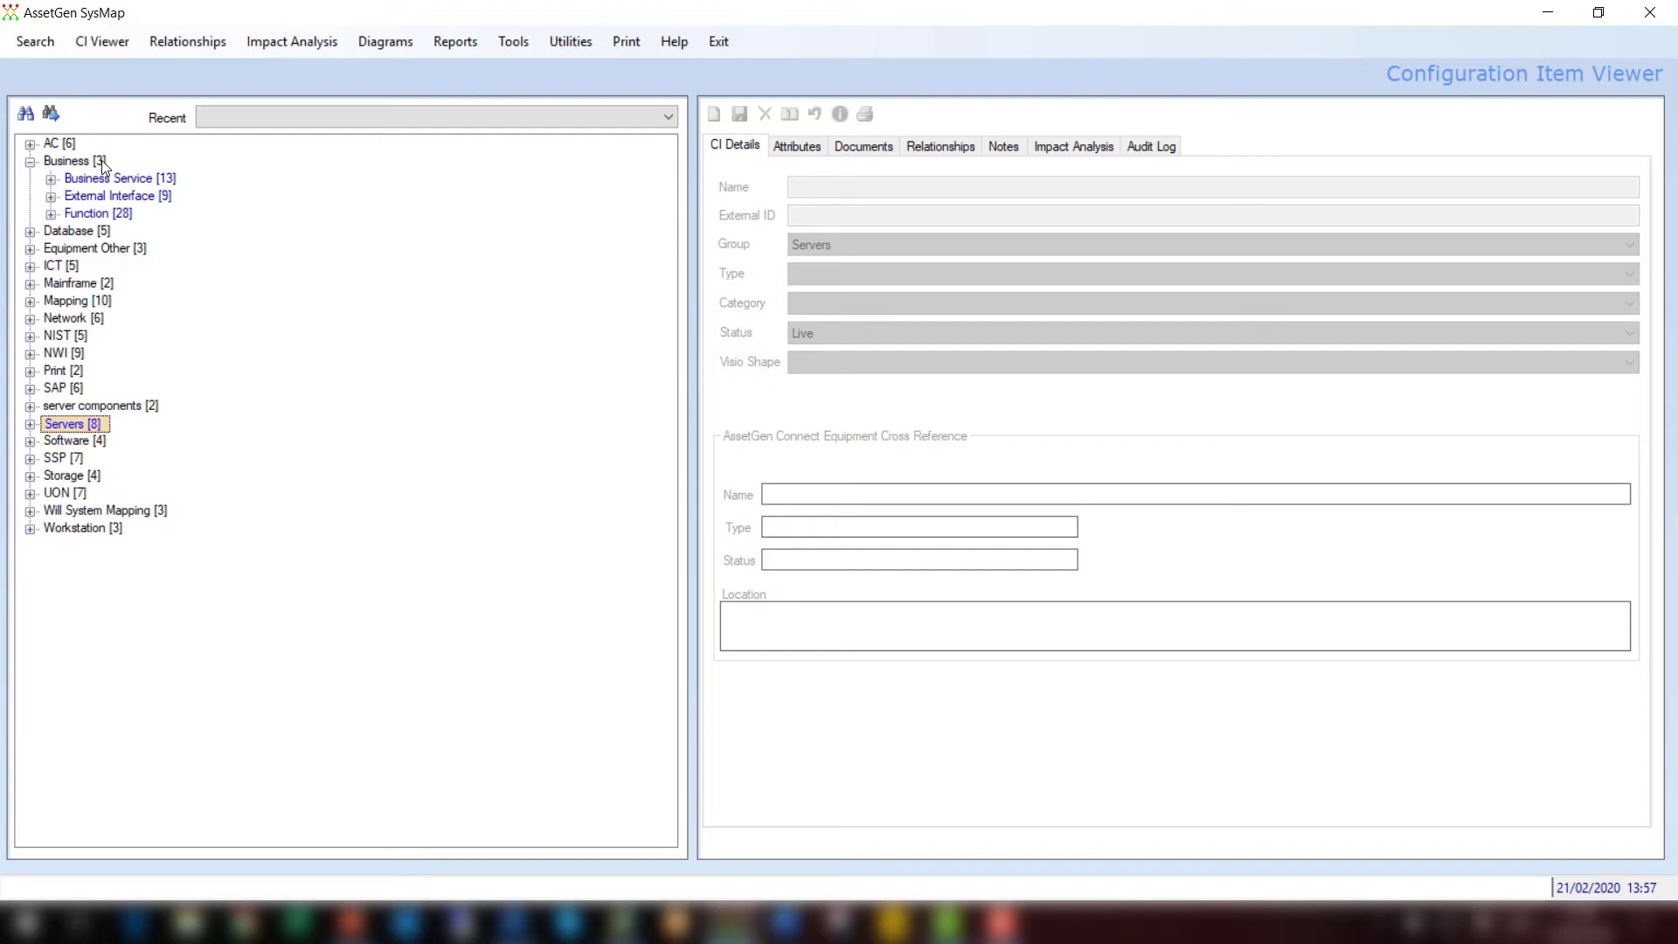
click(30, 441)
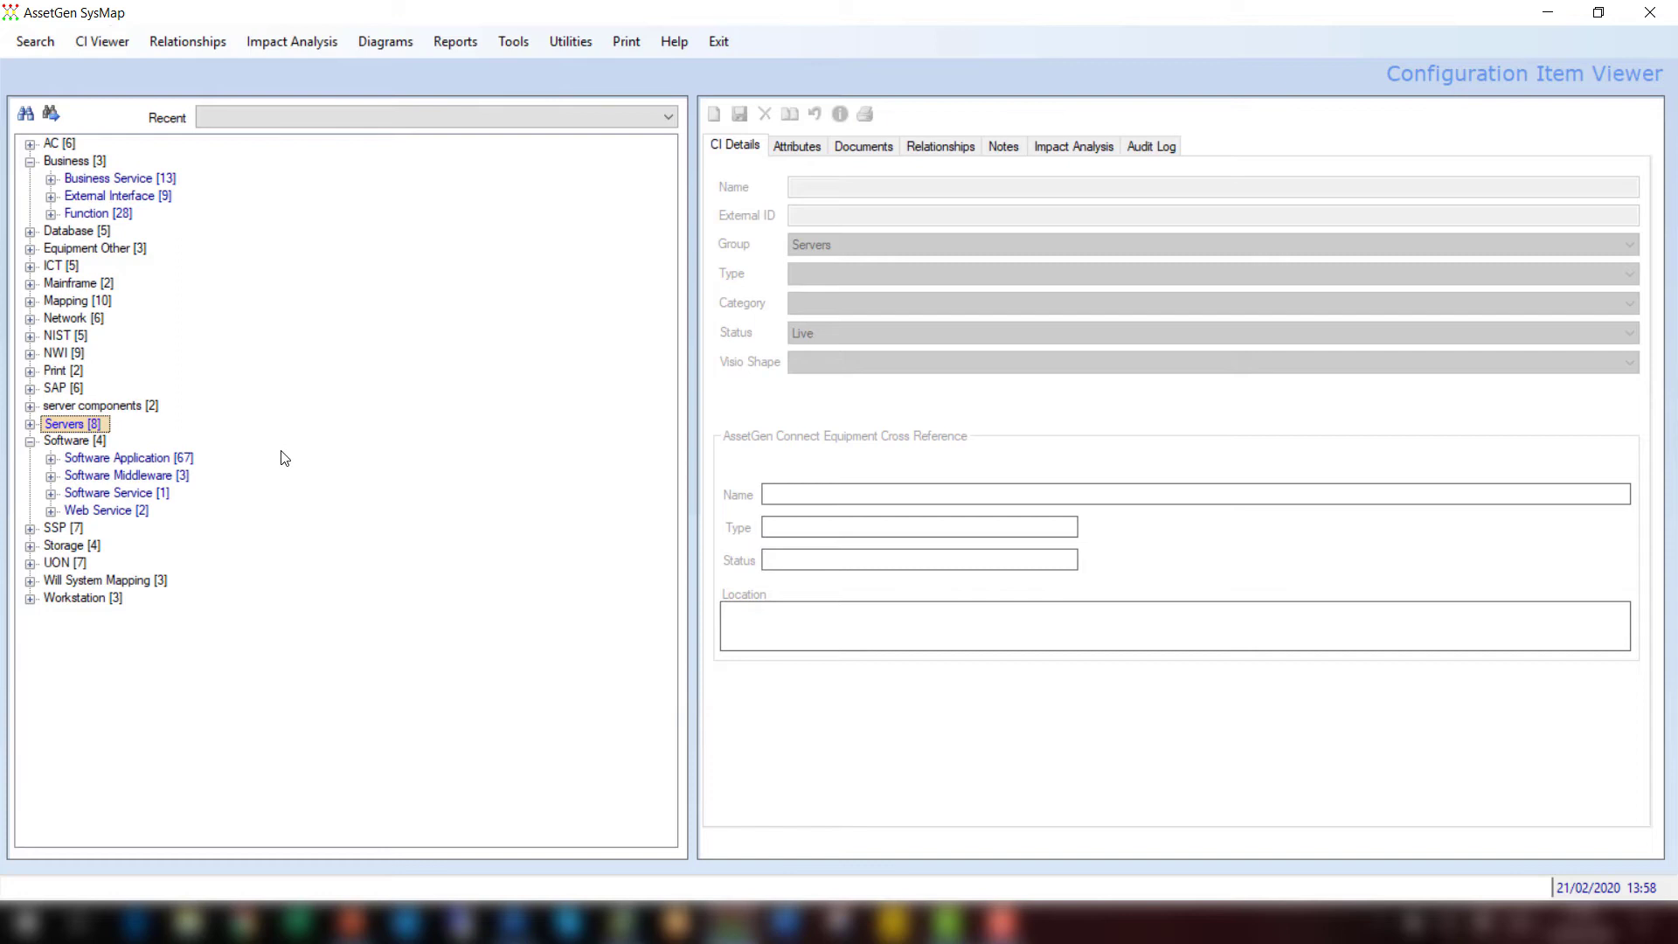
click(52, 461)
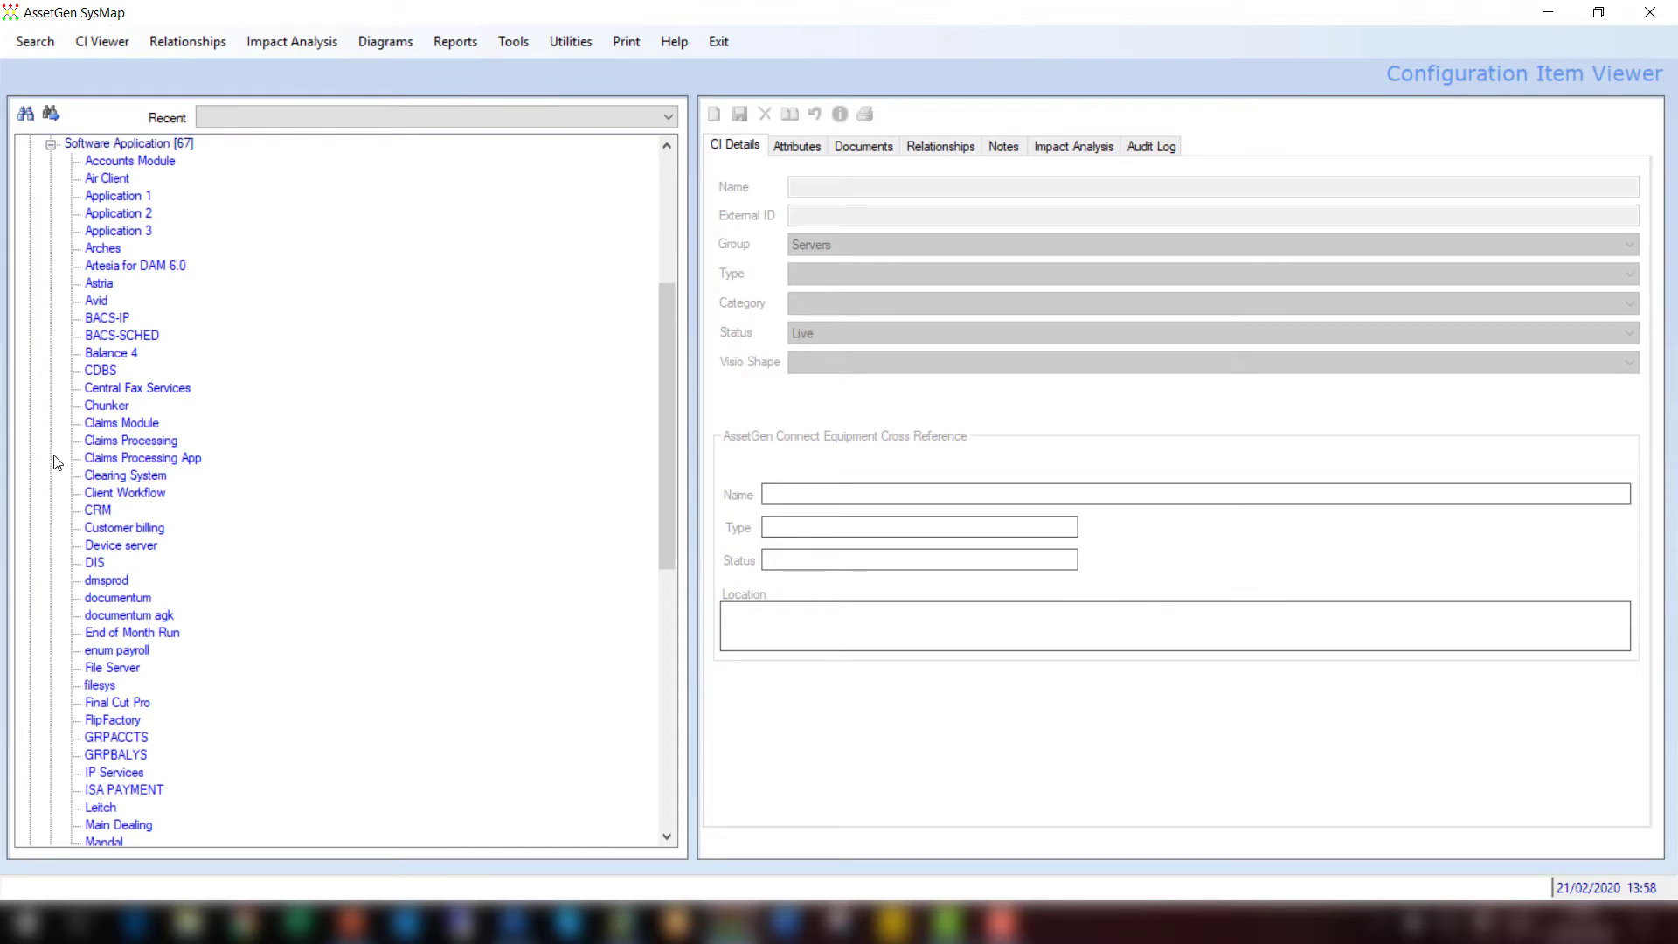
- Select BACS-IP and show its attributes, such as End of Life Status Supported and Version No 5.3
click(118, 320)
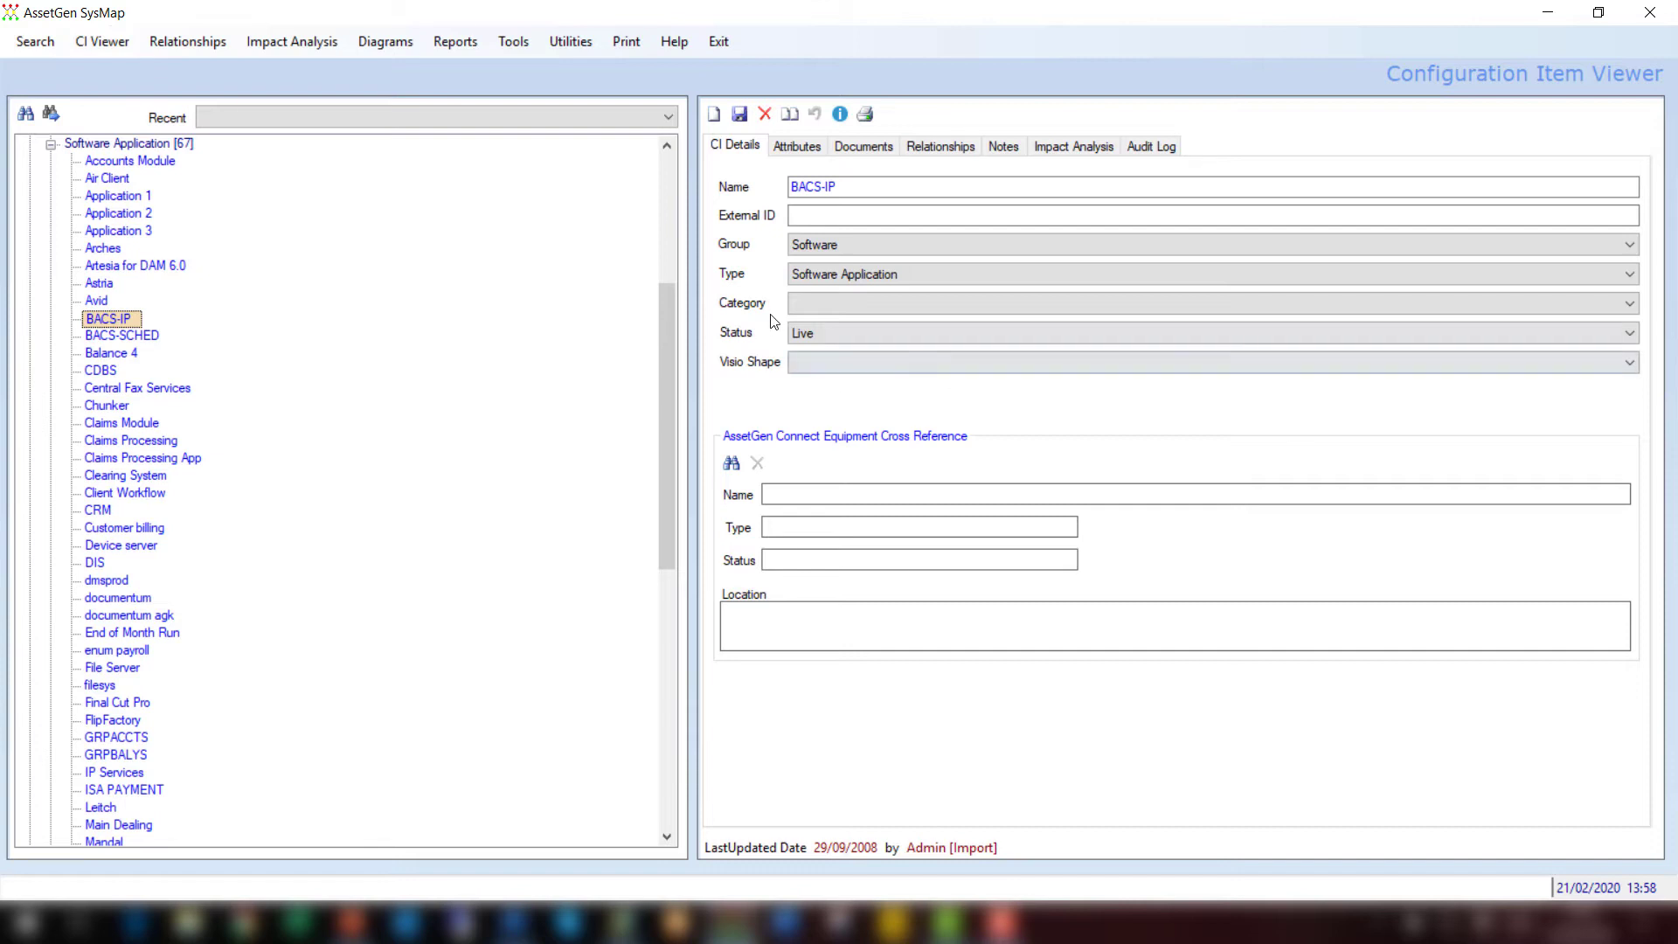
click(808, 151)
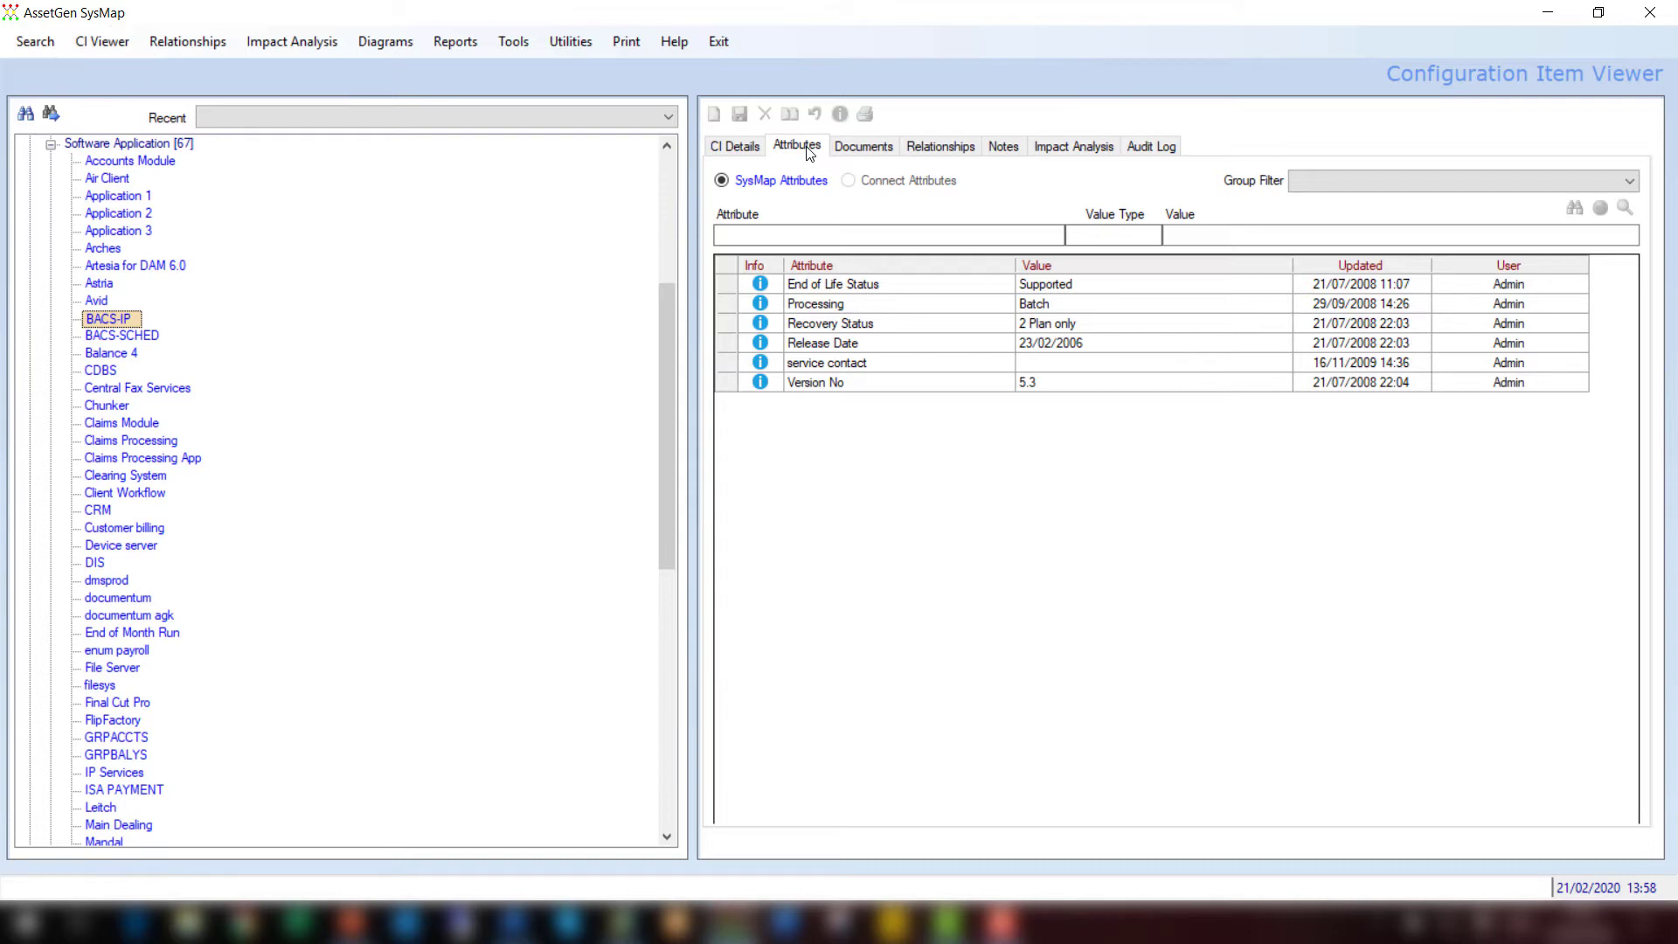
- Show BACS-IP's relationships: parents CLIENT FUNDS TRANSFER, CORE BANKING, TRANSACT and five child CIs
click(936, 150)
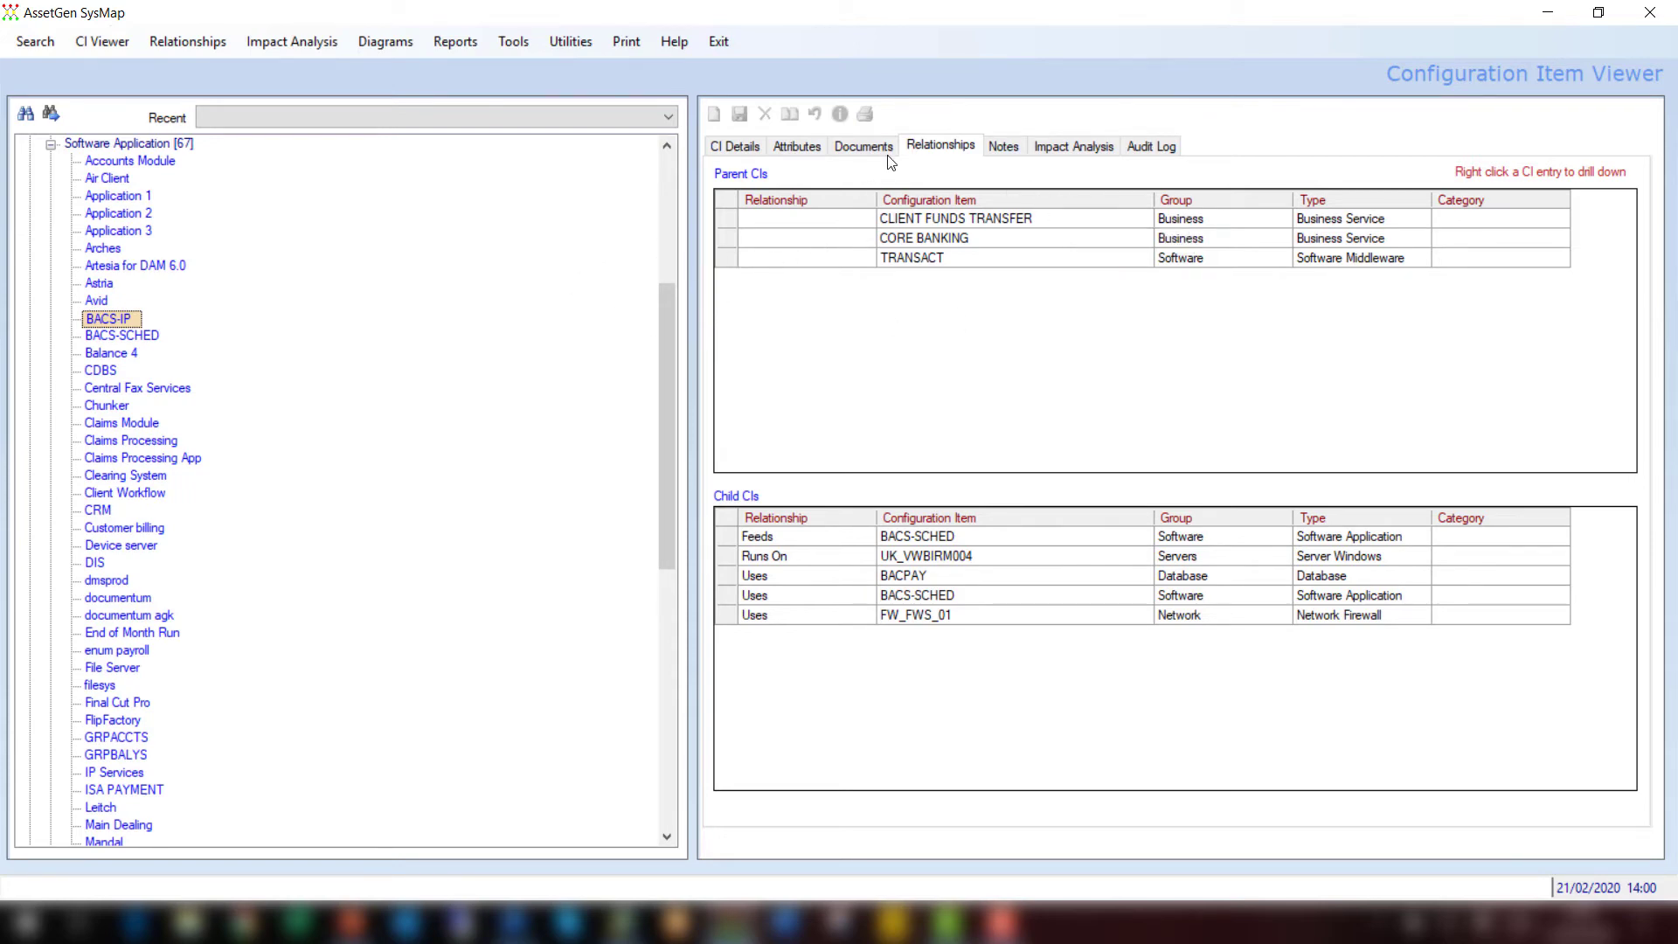
- Run an upward impact analysis for BACS-IP limited to Business, returning five CIs including CORE BANKING
click(1080, 150)
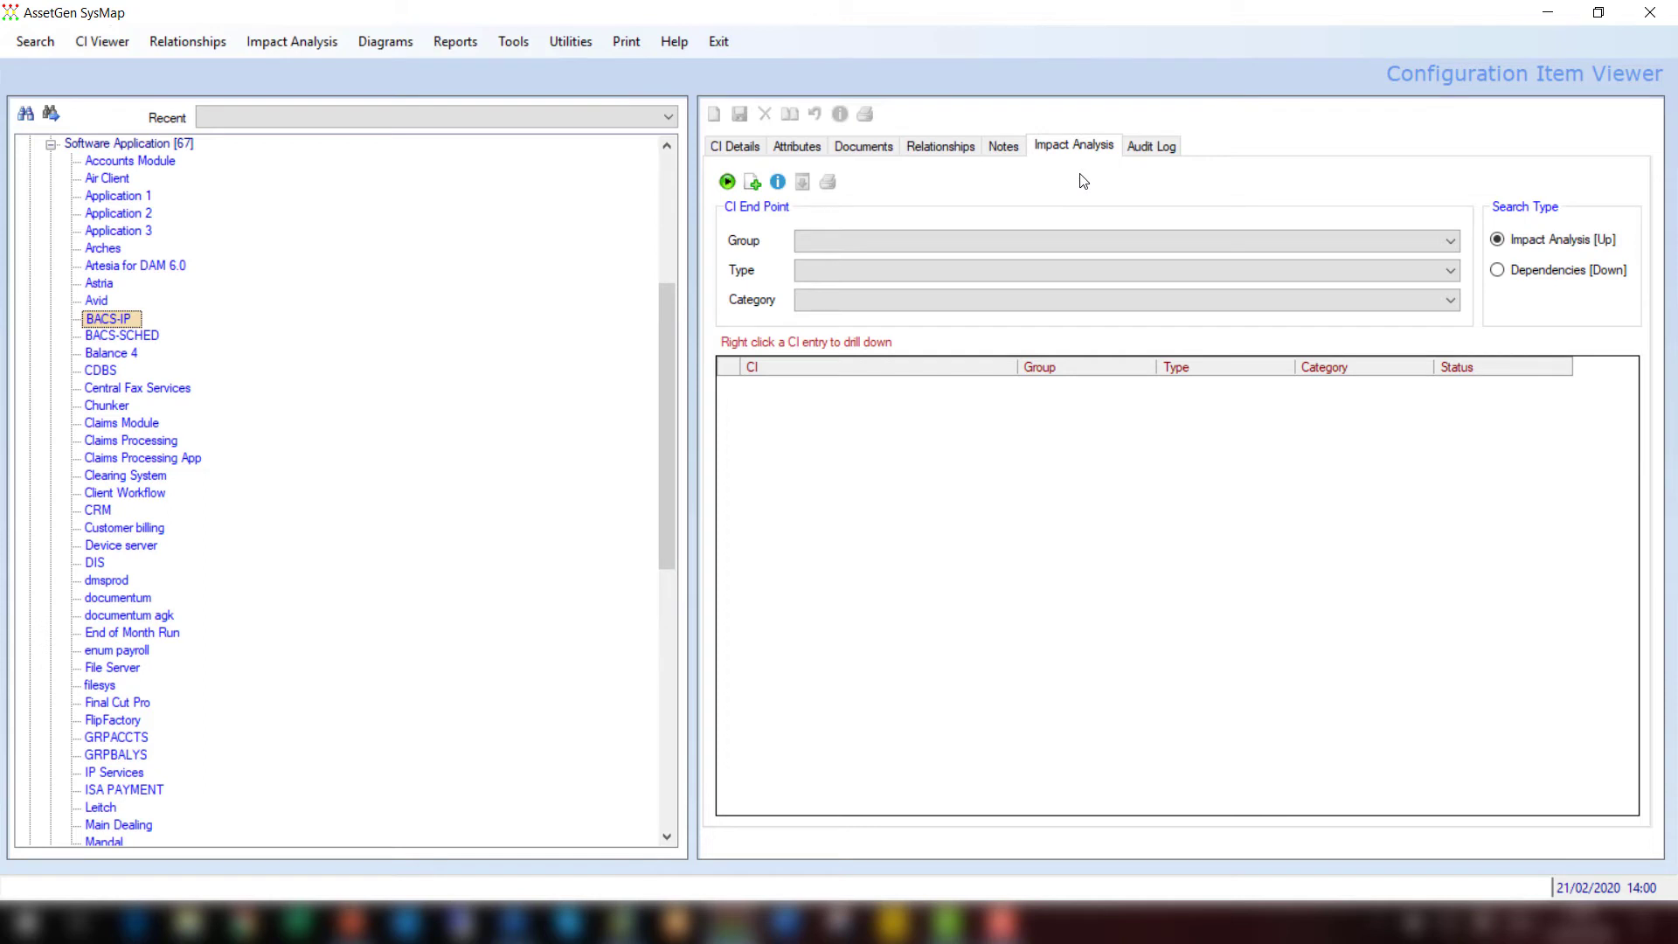
click(886, 244)
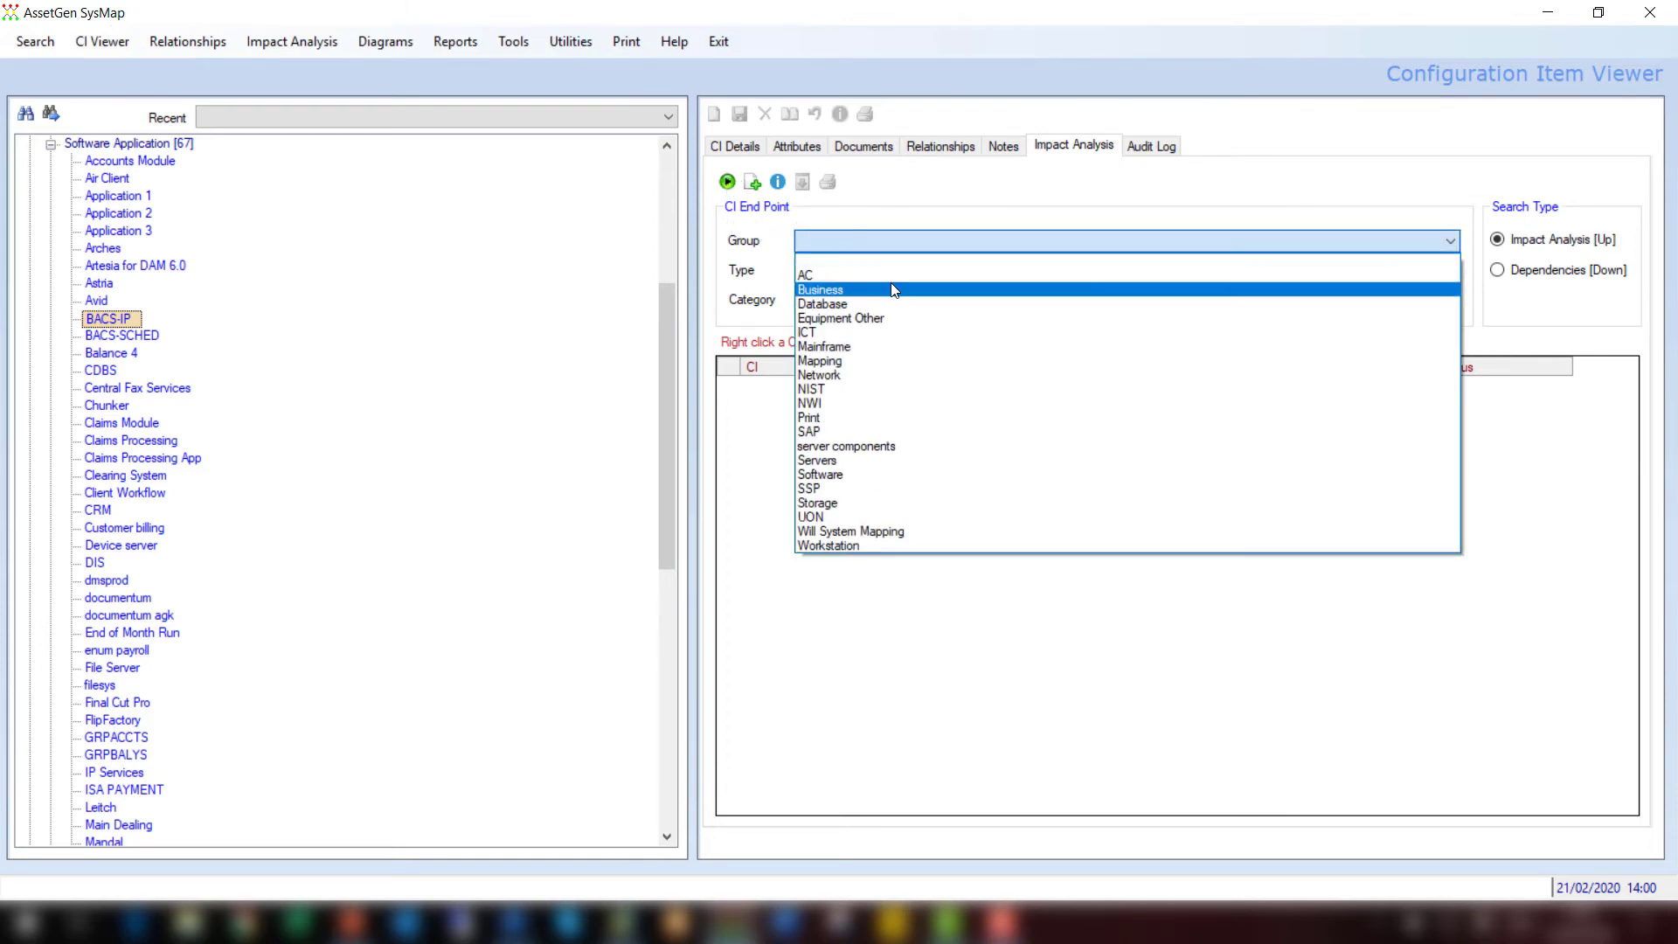
click(893, 289)
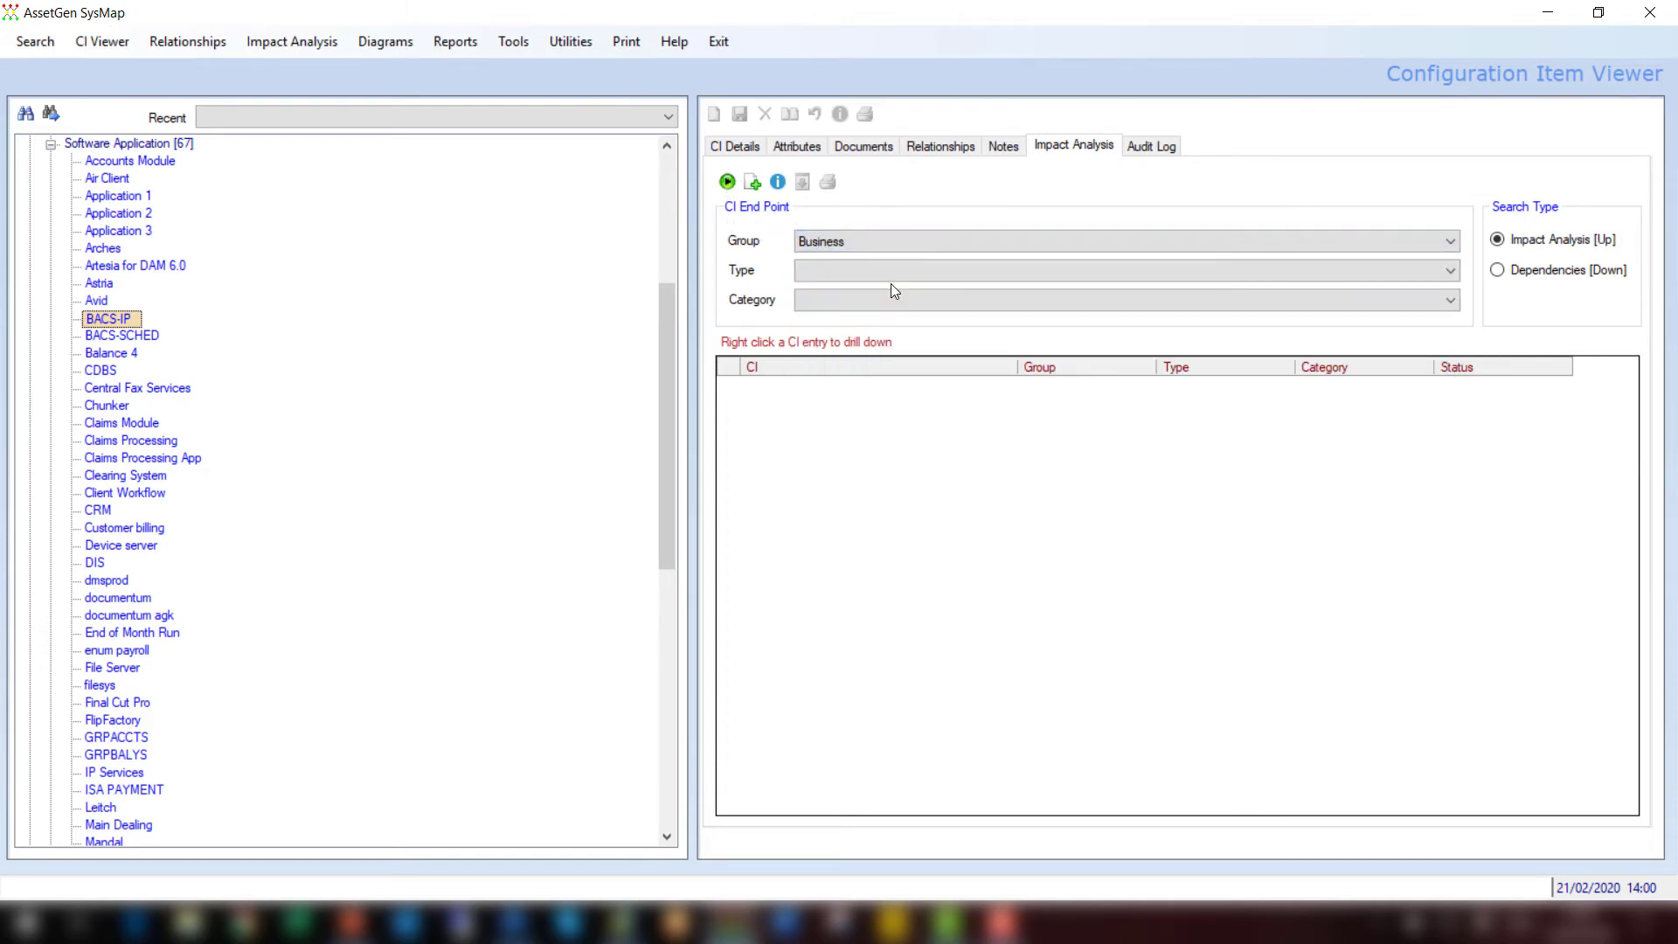
click(730, 184)
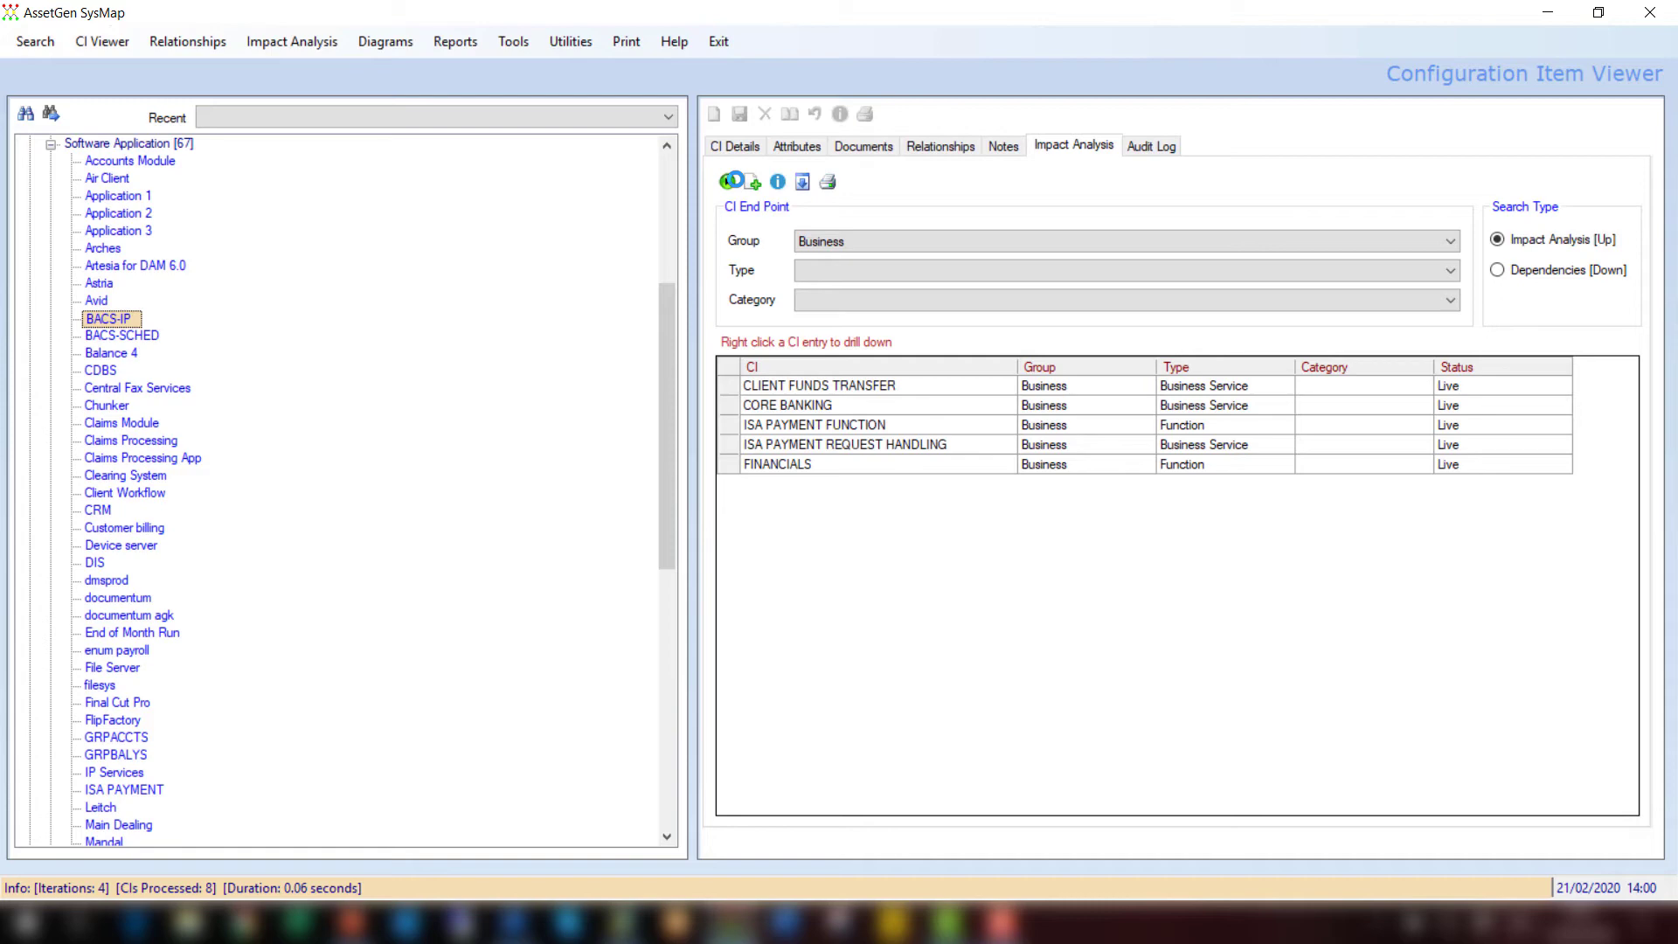
- List all of BACS-IP's downstream dependencies with no group filter, sorted by group
click(1497, 270)
click(1392, 242)
scroll(1389, 350, up, 3)
click(1386, 274)
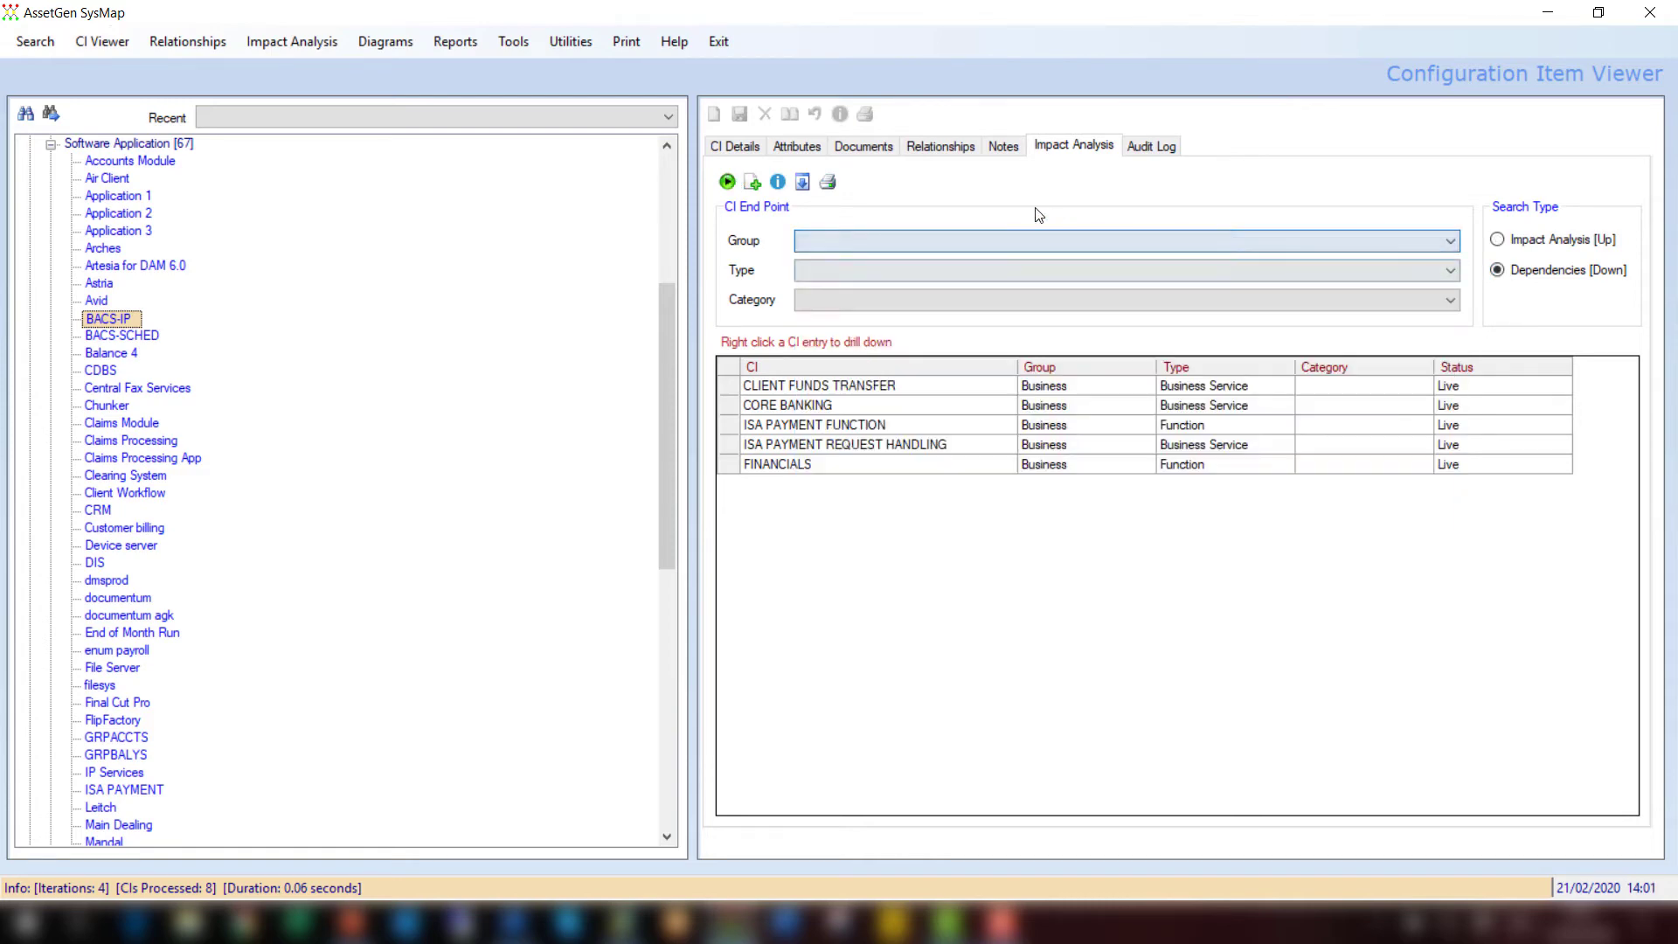
click(726, 182)
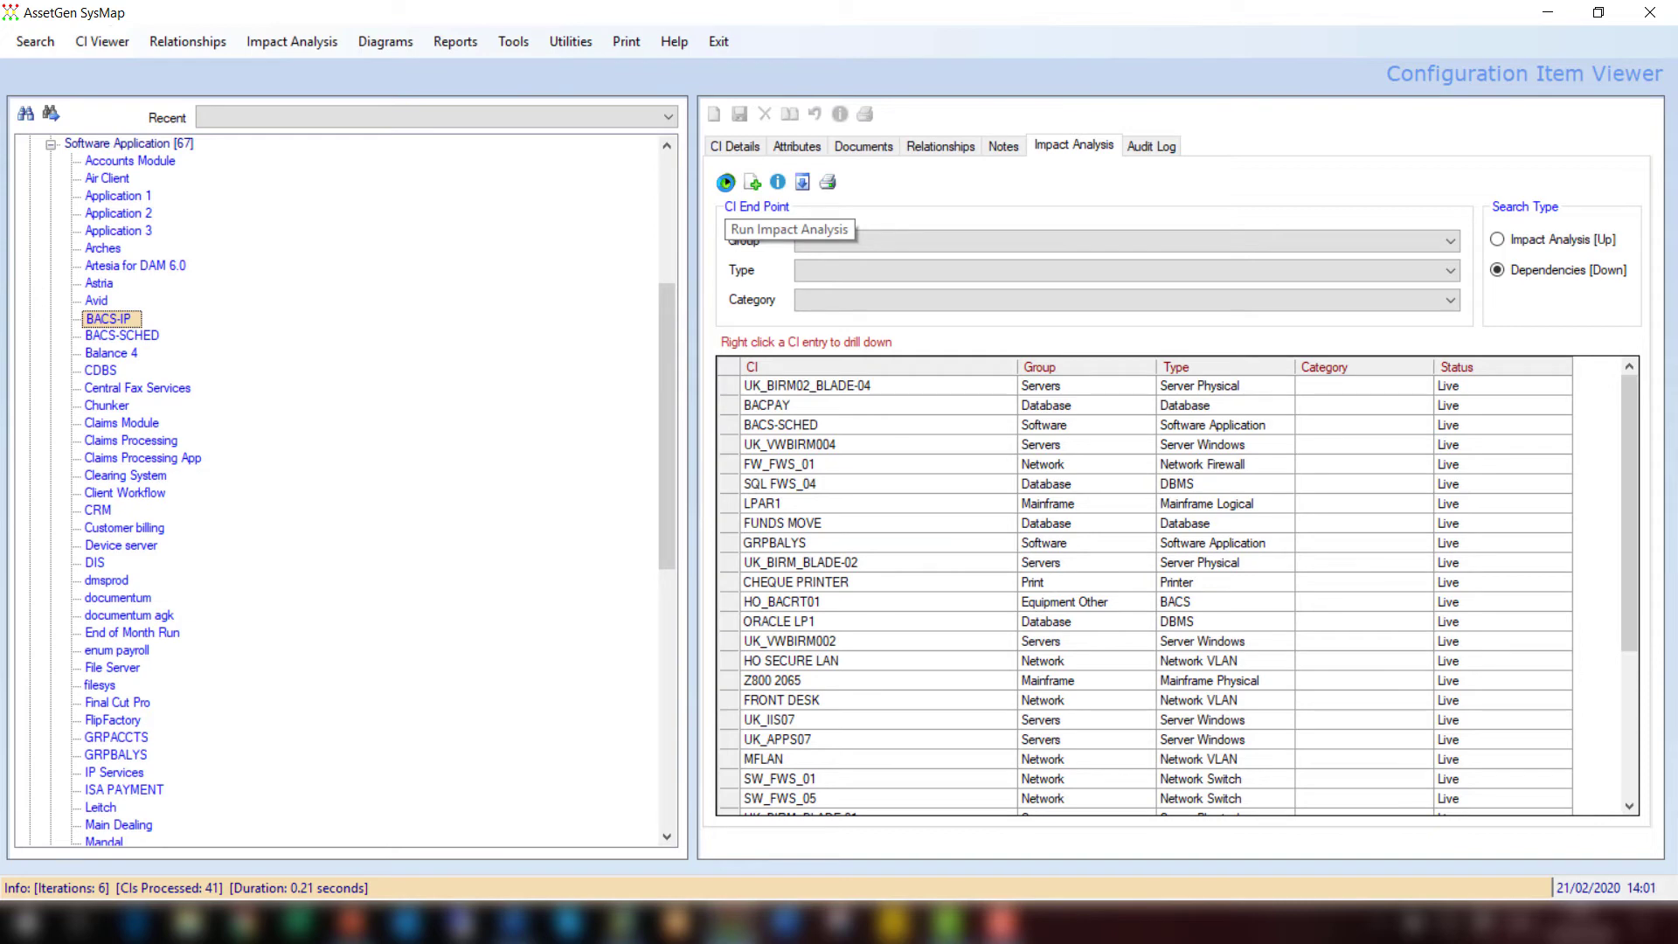
click(1085, 360)
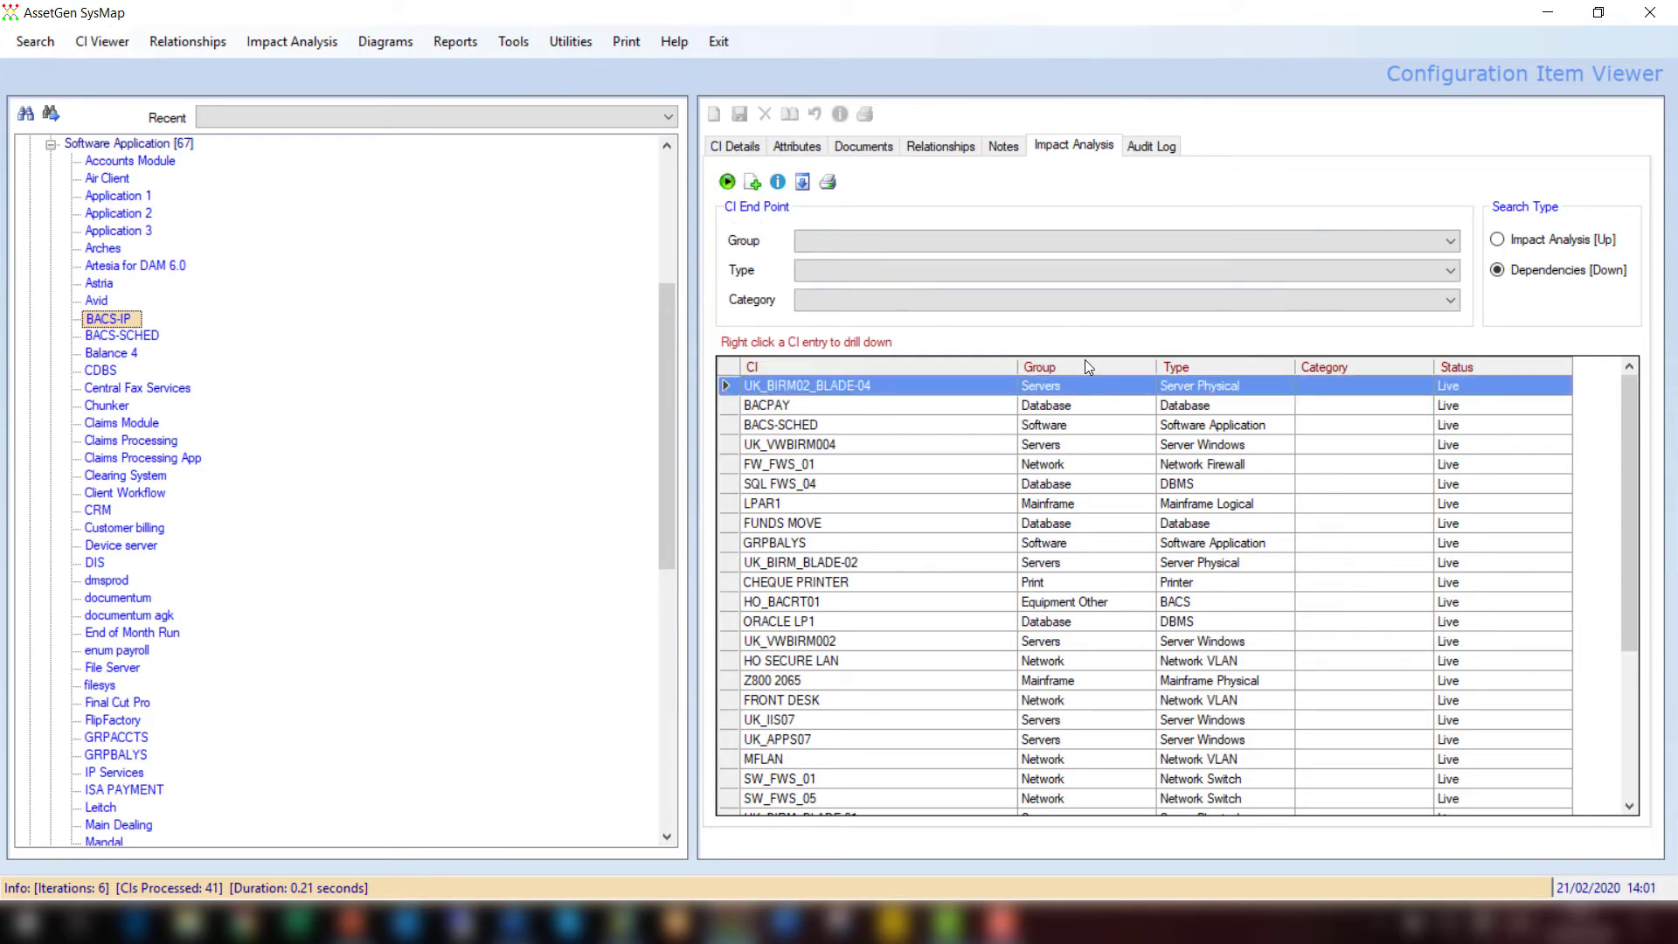
click(1084, 367)
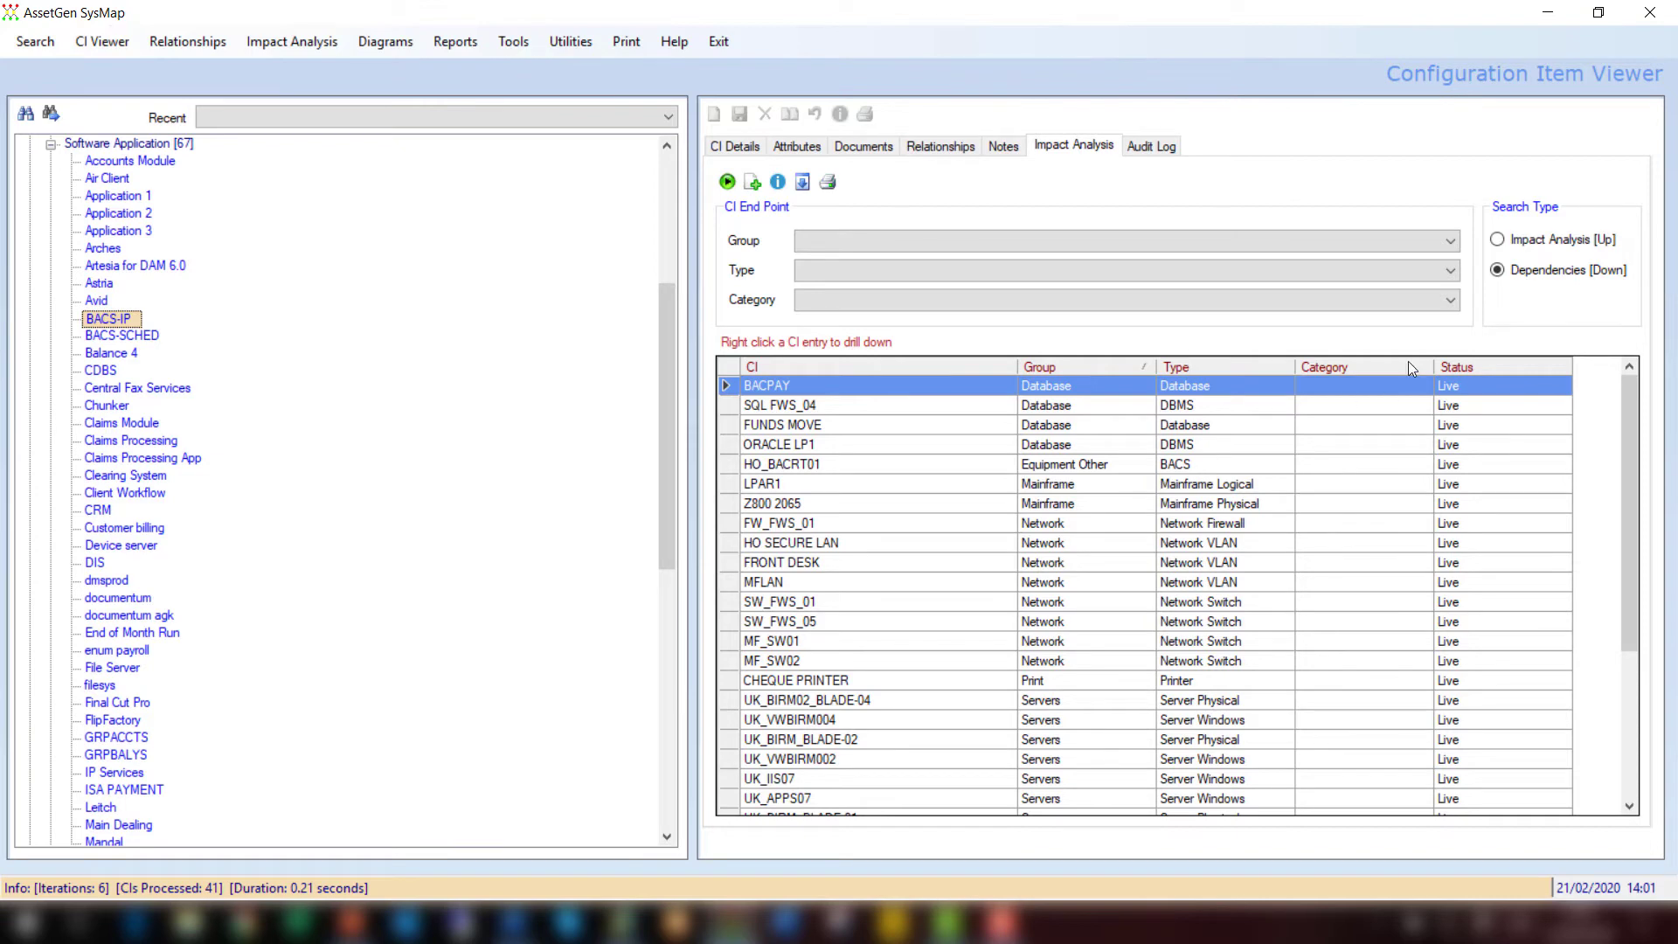
- Narrow the downstream dependencies to the Servers group, showing 16 live servers
click(989, 244)
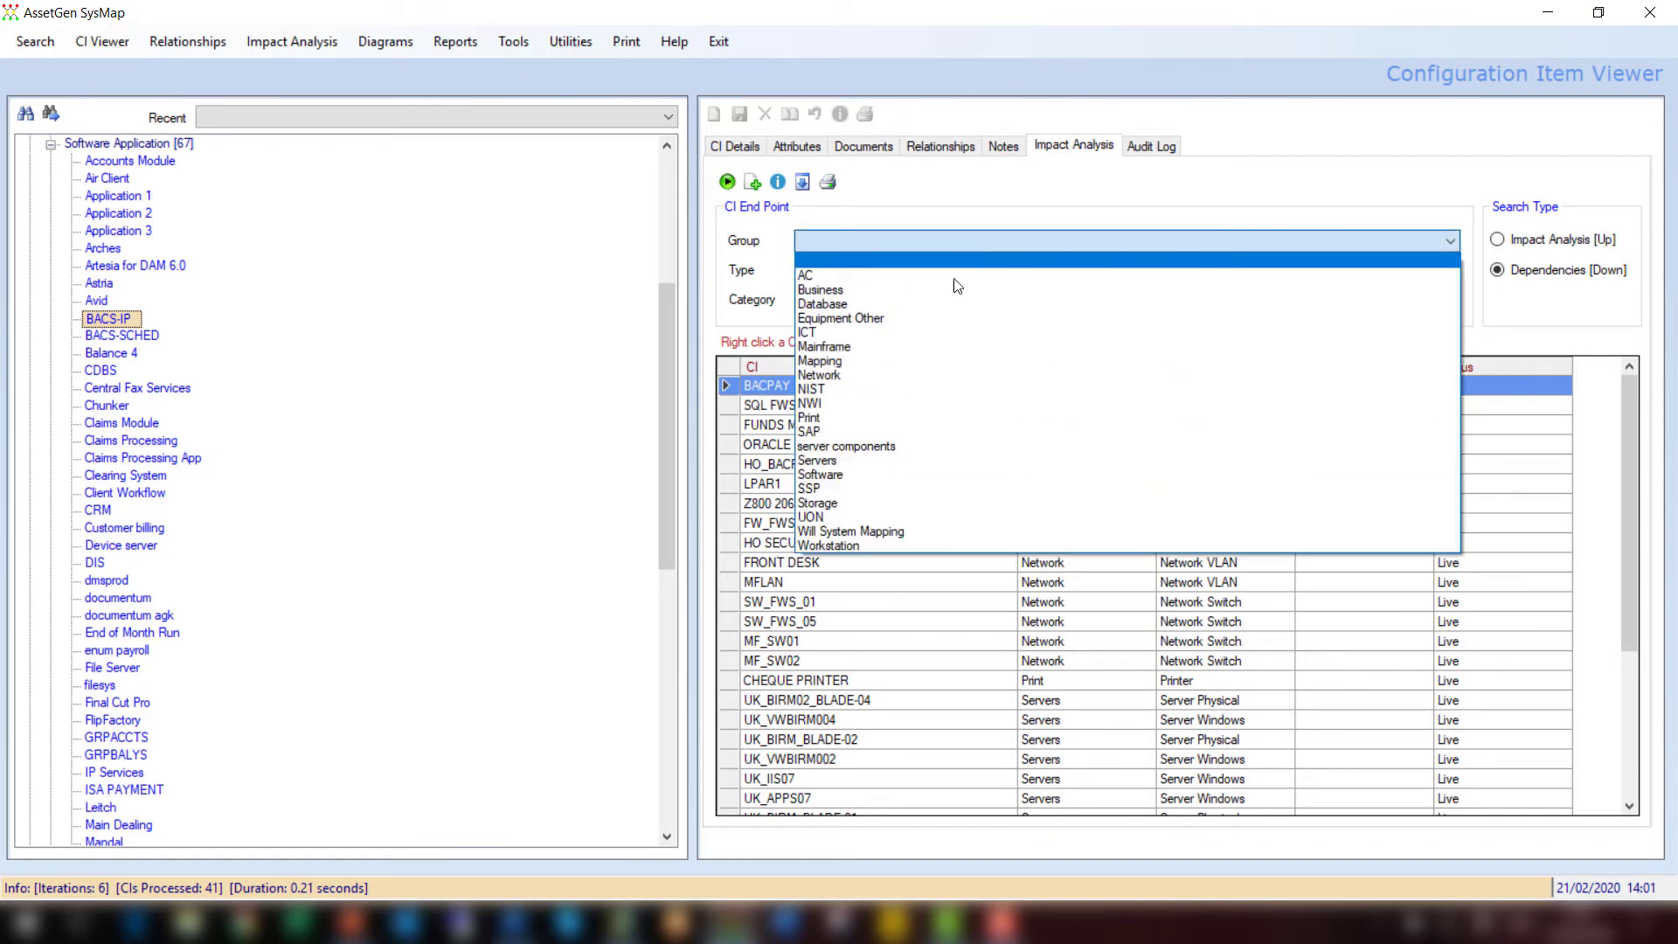
click(941, 467)
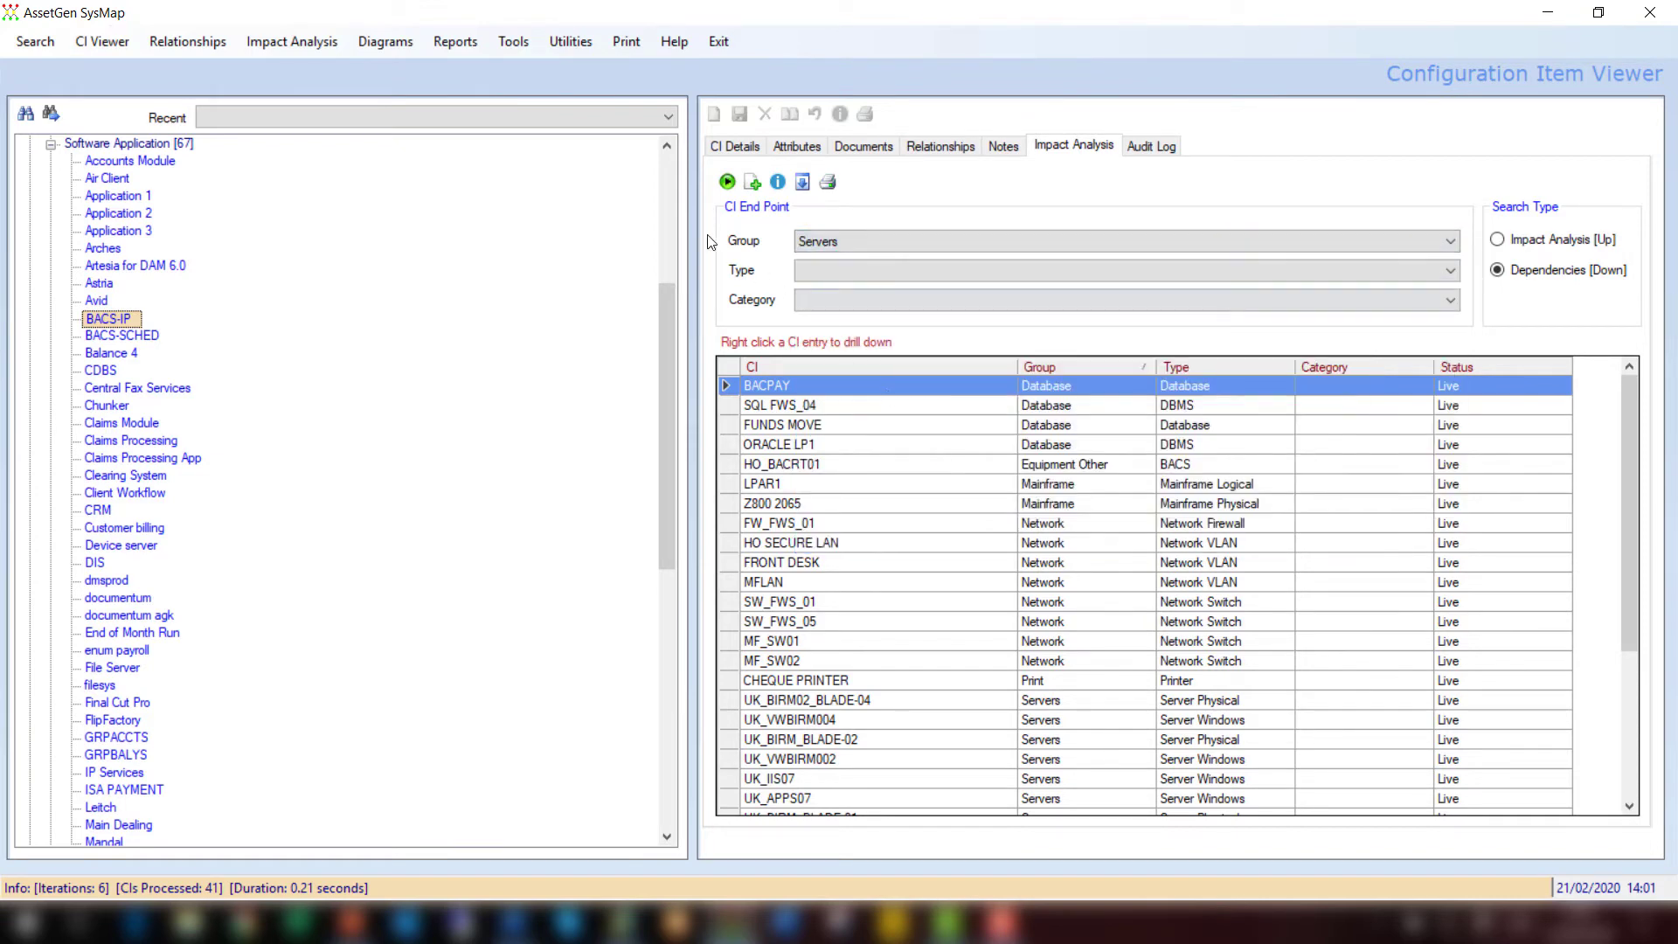
click(726, 181)
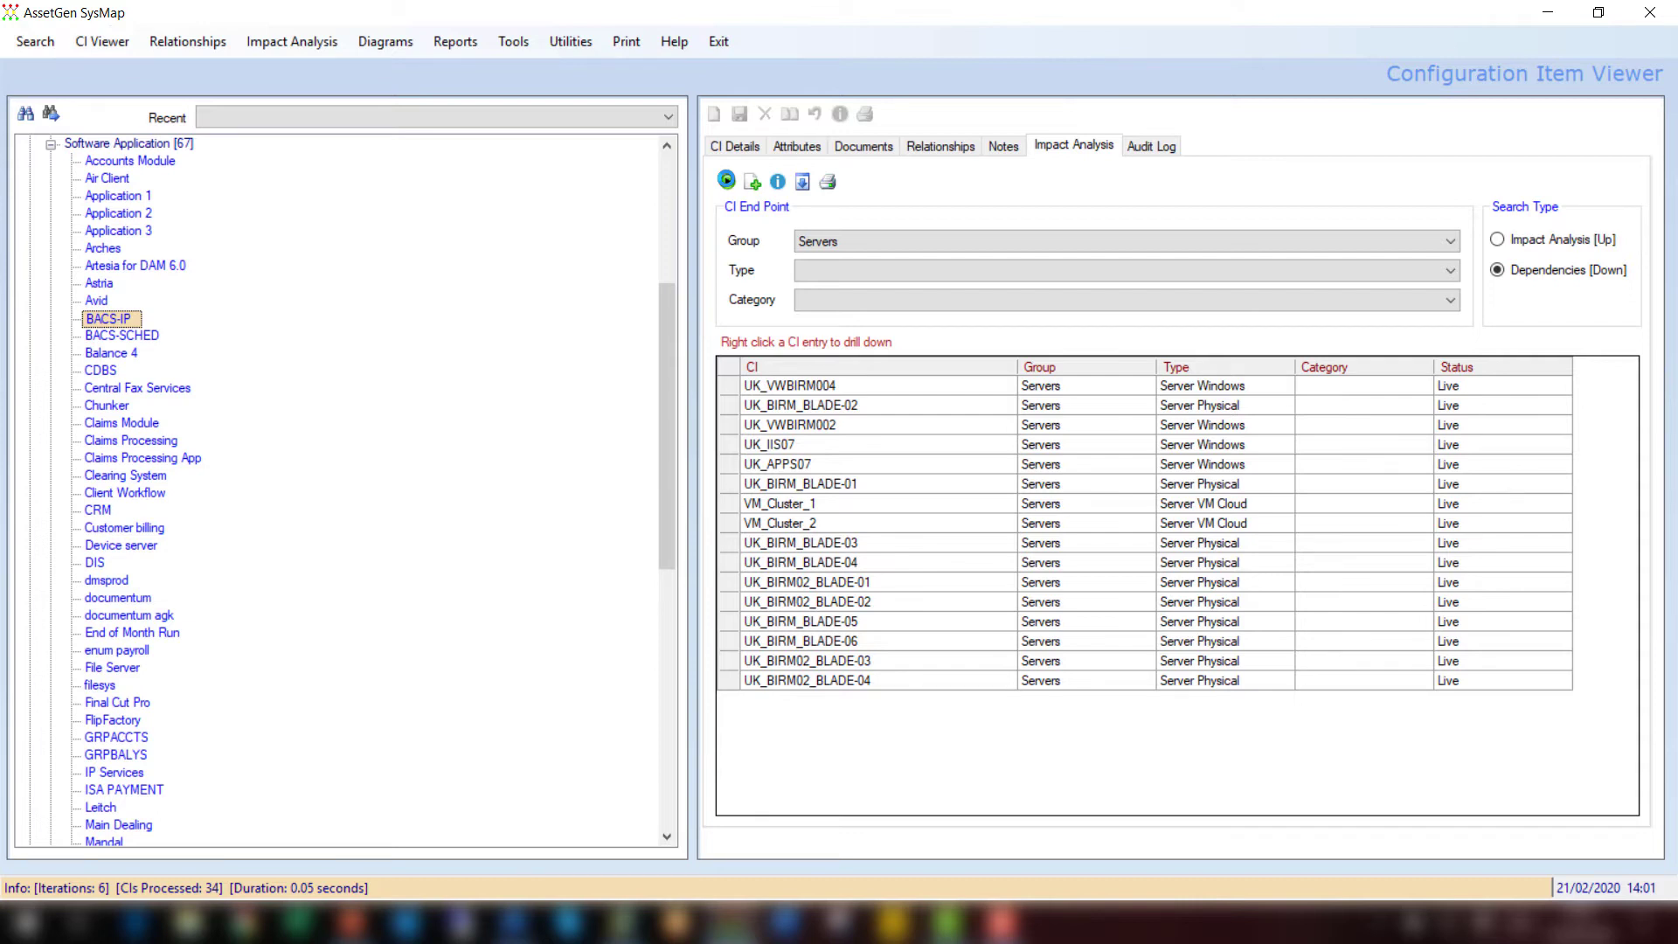
- Open the server SVRWIN001 from the Recent list
click(616, 123)
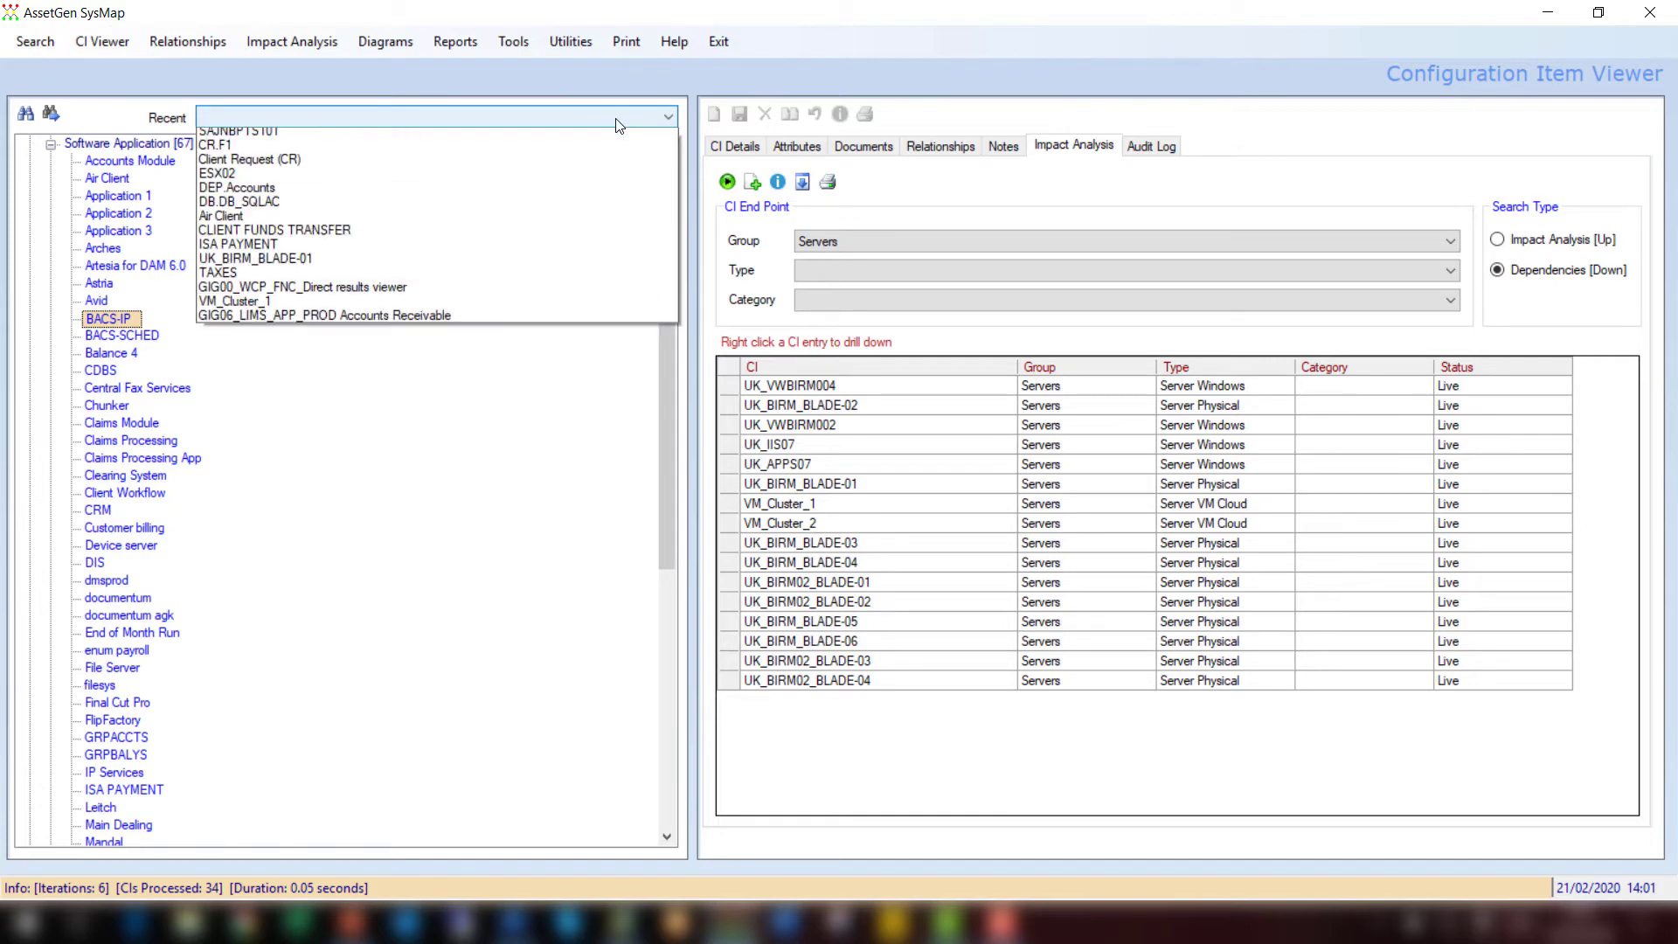
click(594, 166)
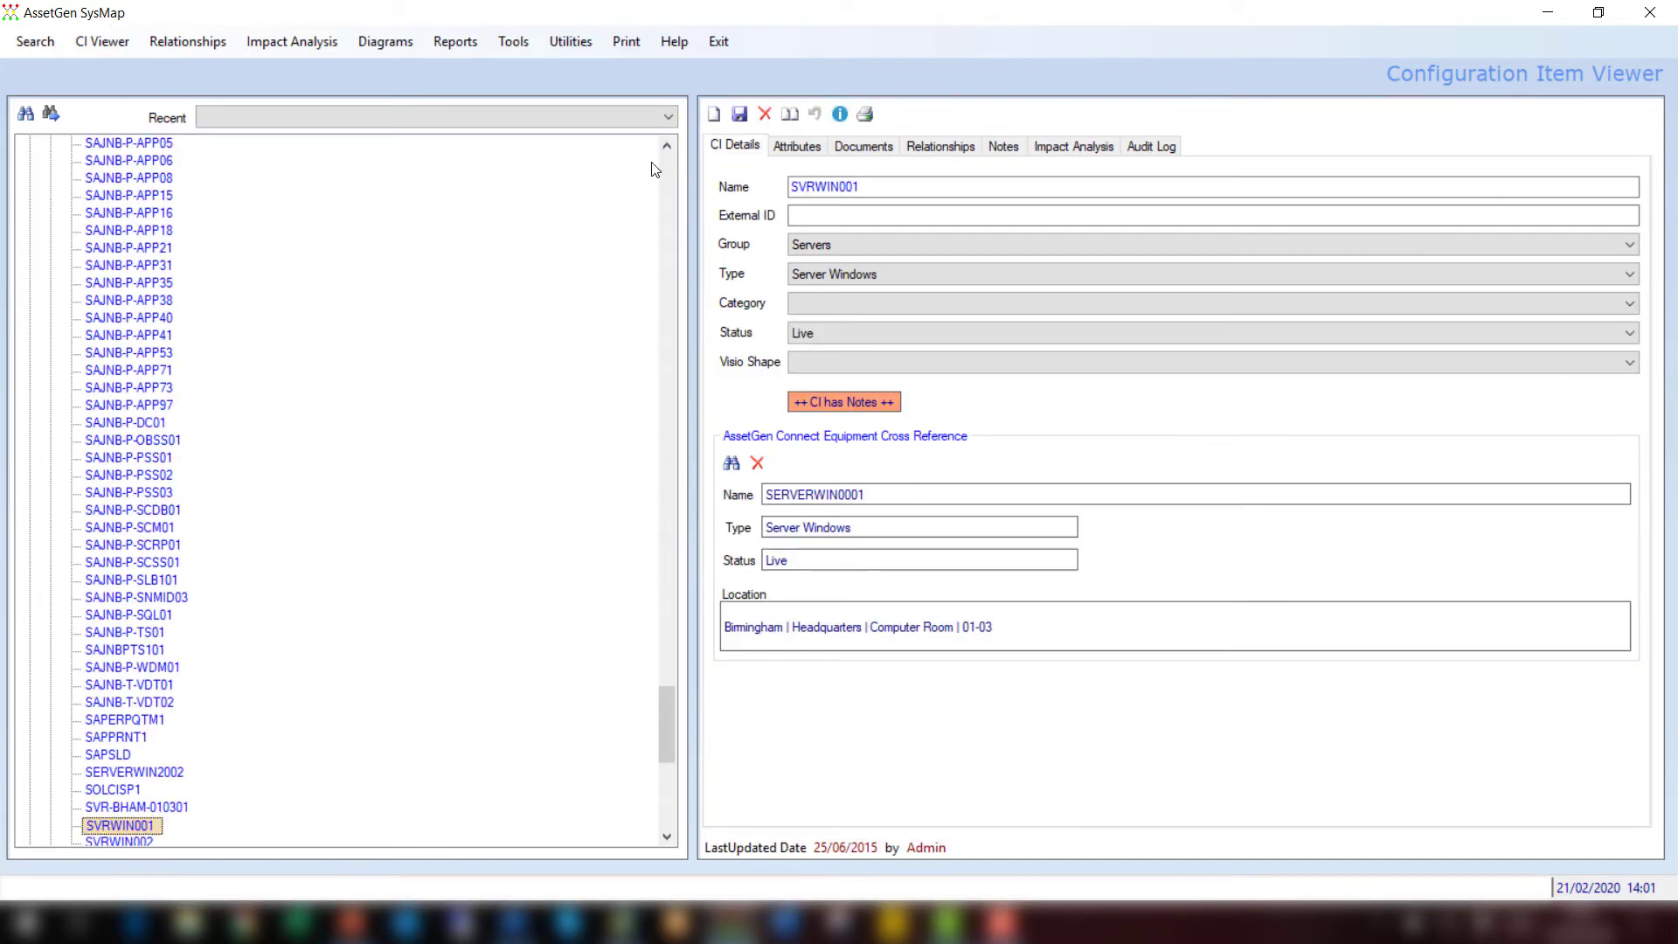
drag(659, 714, 658, 748)
- Review SVRWIN001's attributes, documents and relationships, with parents Claims Module, ACCOUNTS and PAYROLL
click(793, 157)
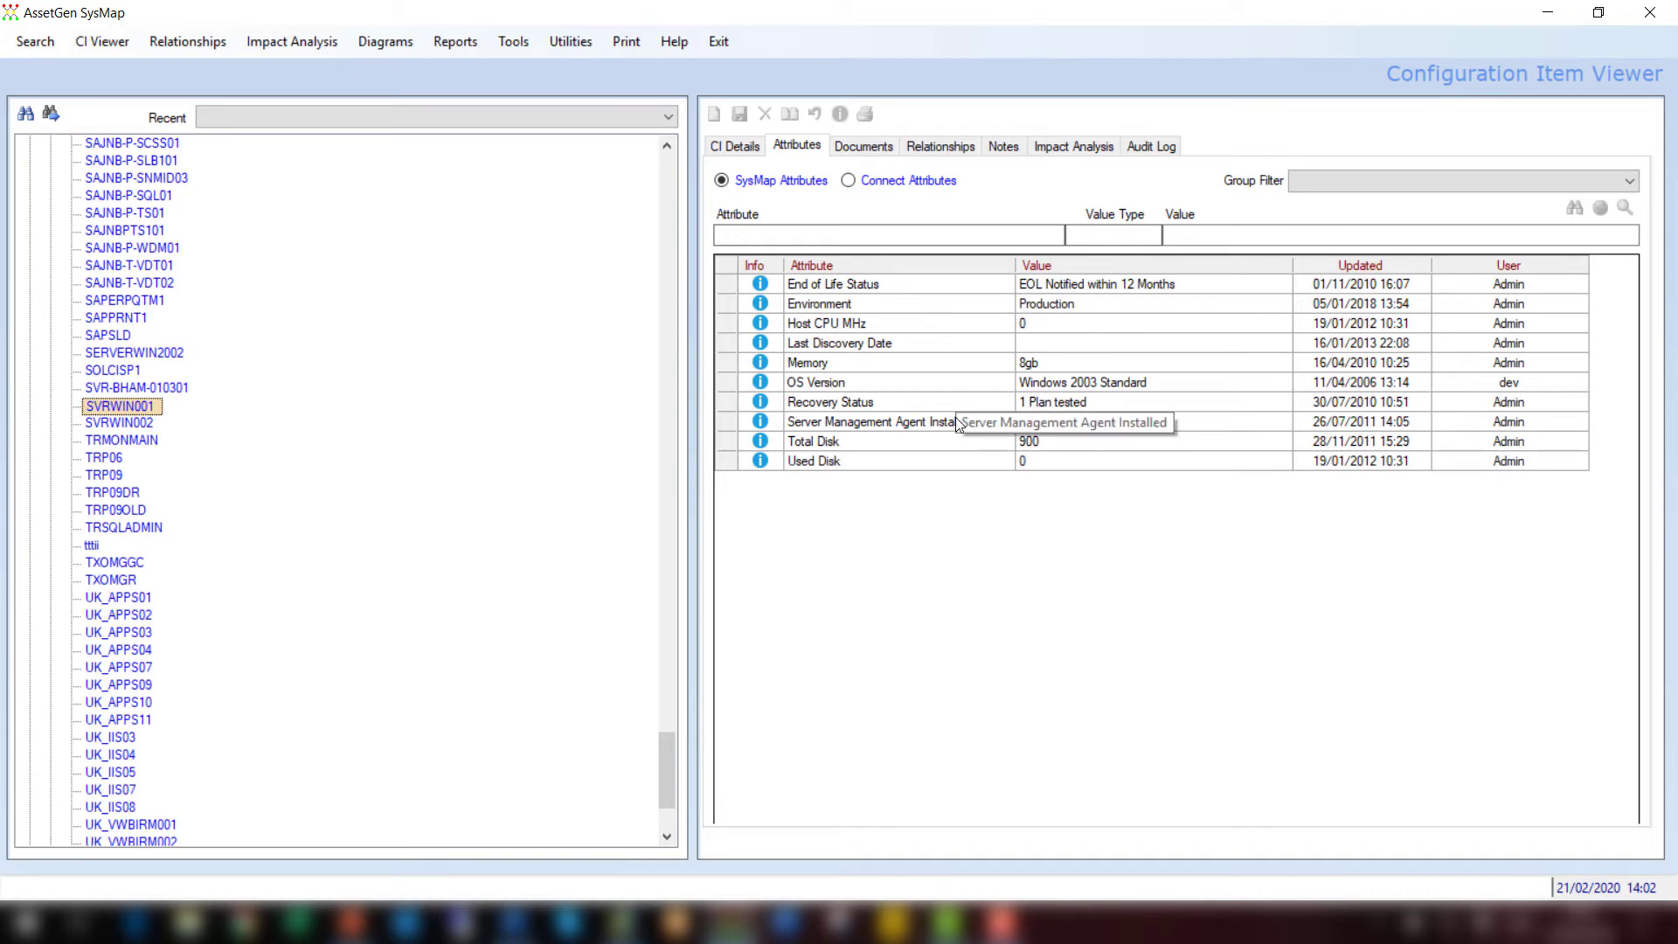
click(870, 149)
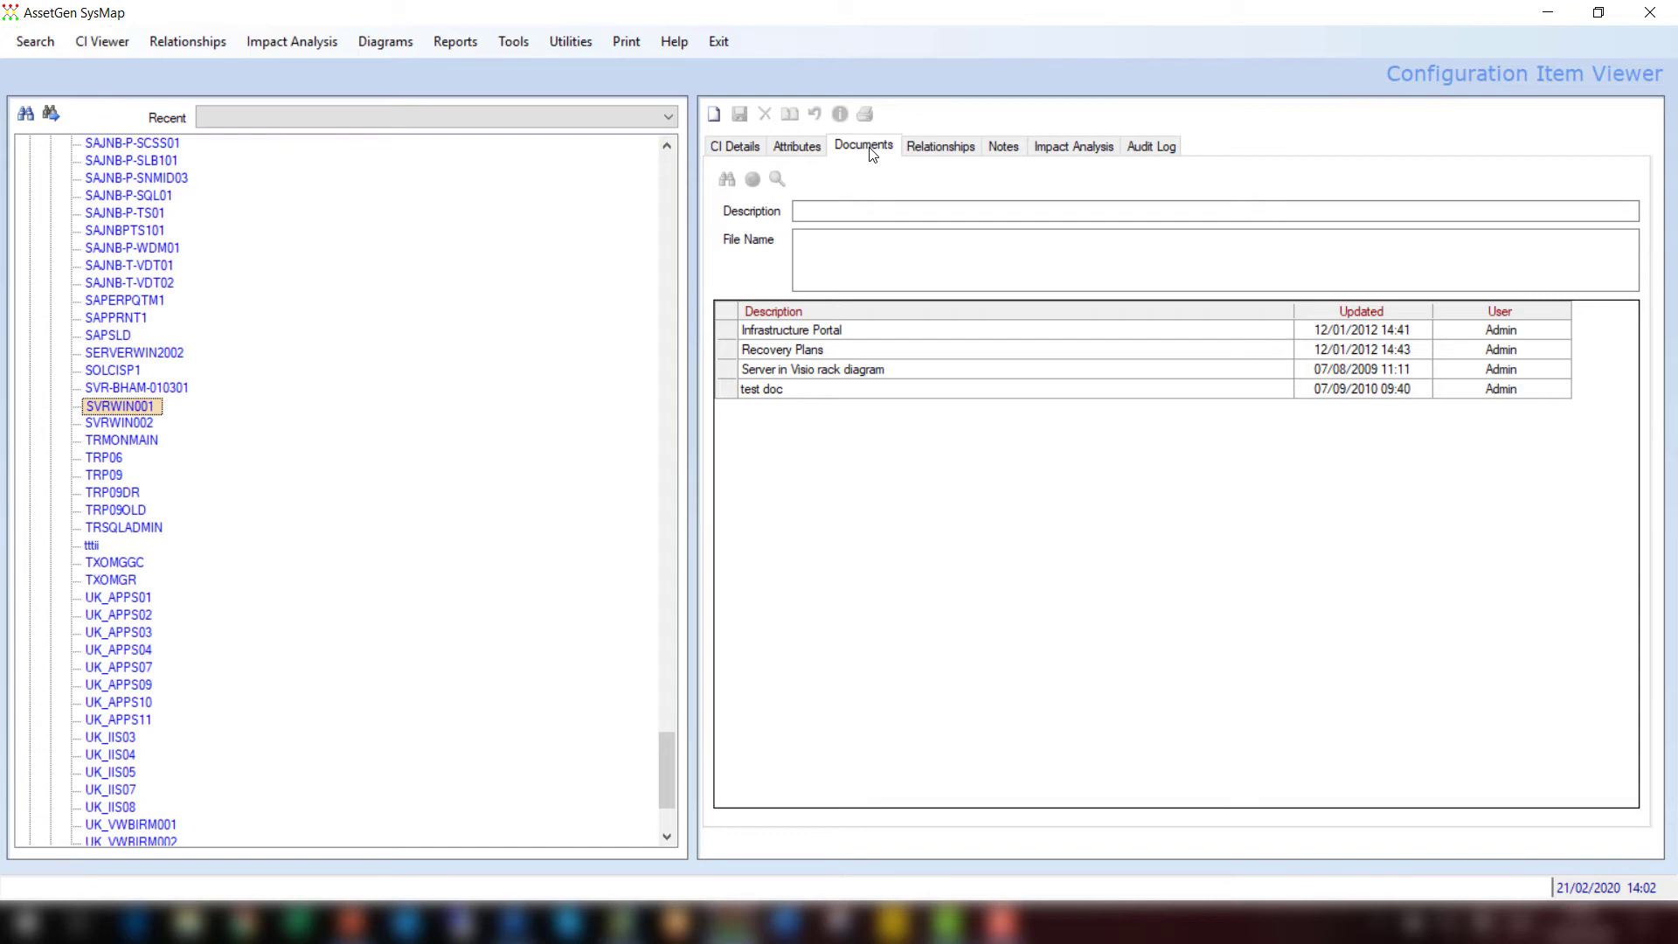
click(955, 150)
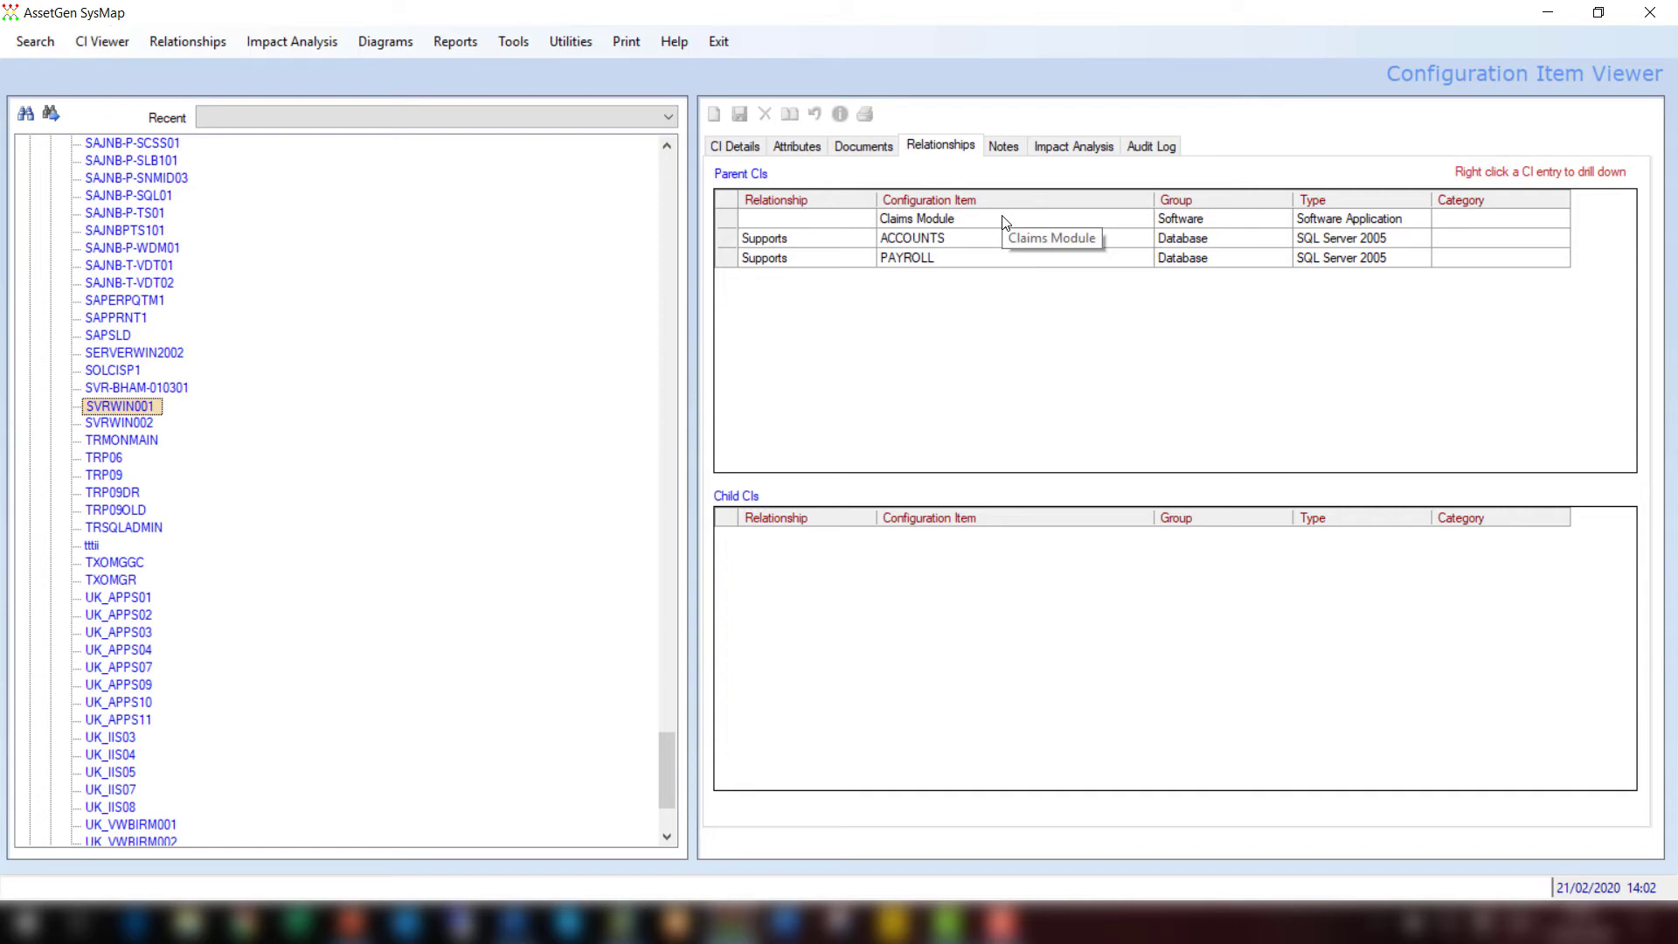
- Run SVRWIN001's impact analysis filtered to Business: Claims Processing, Accounts Payable, Accounts Receivable, Payroll
click(1068, 146)
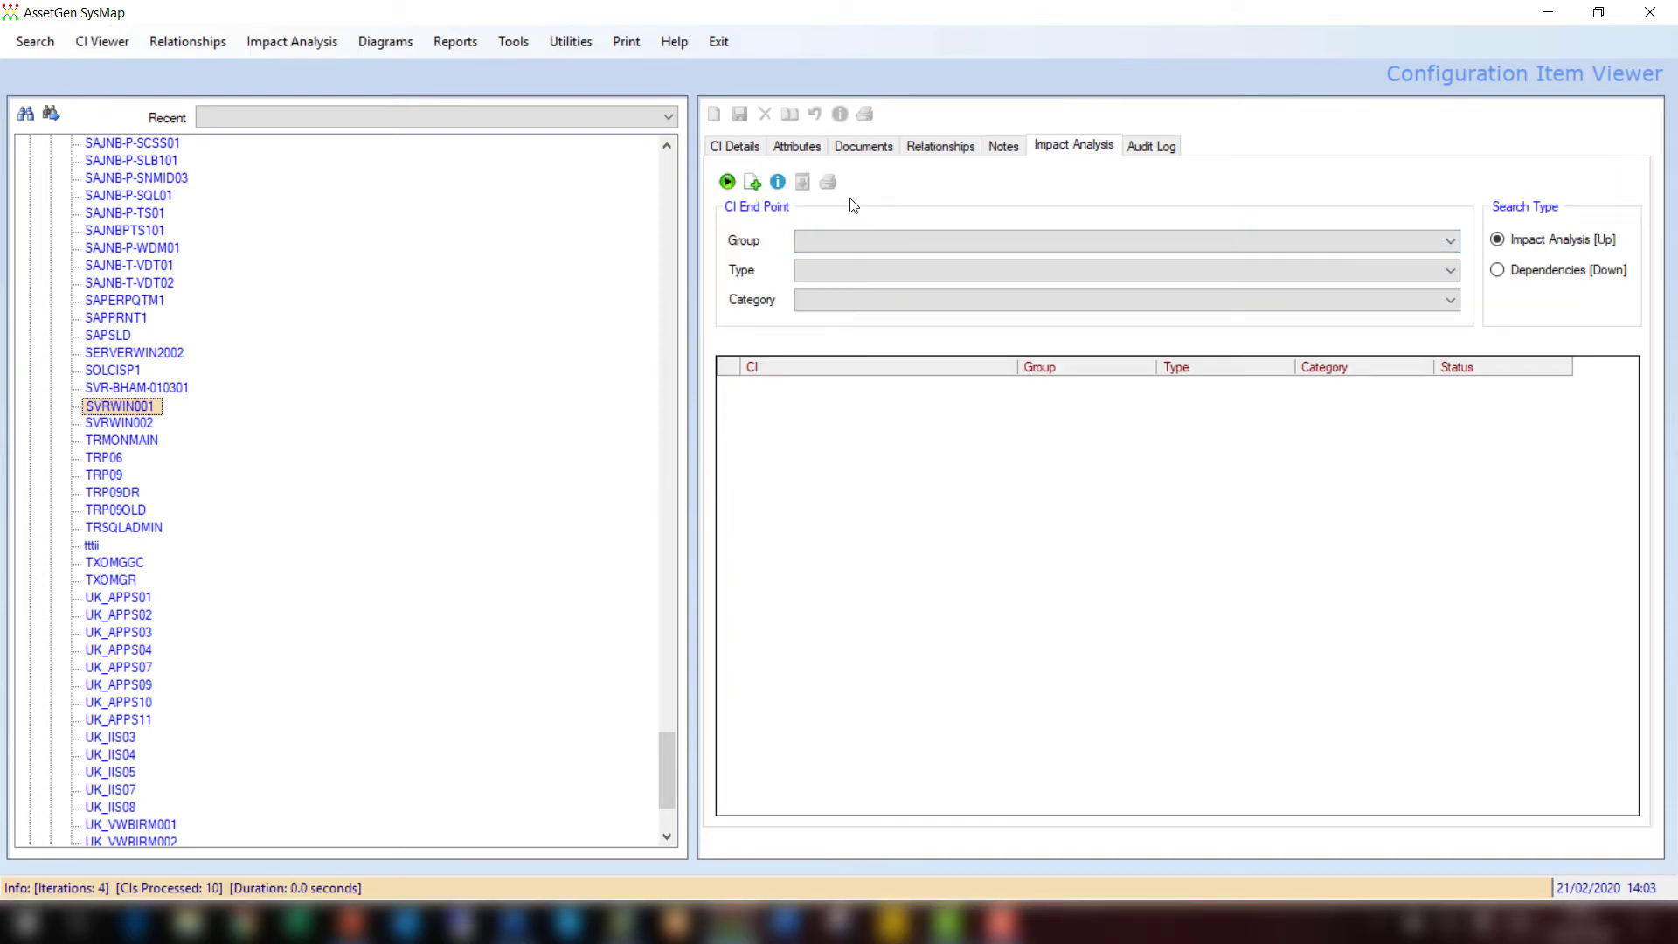
click(728, 183)
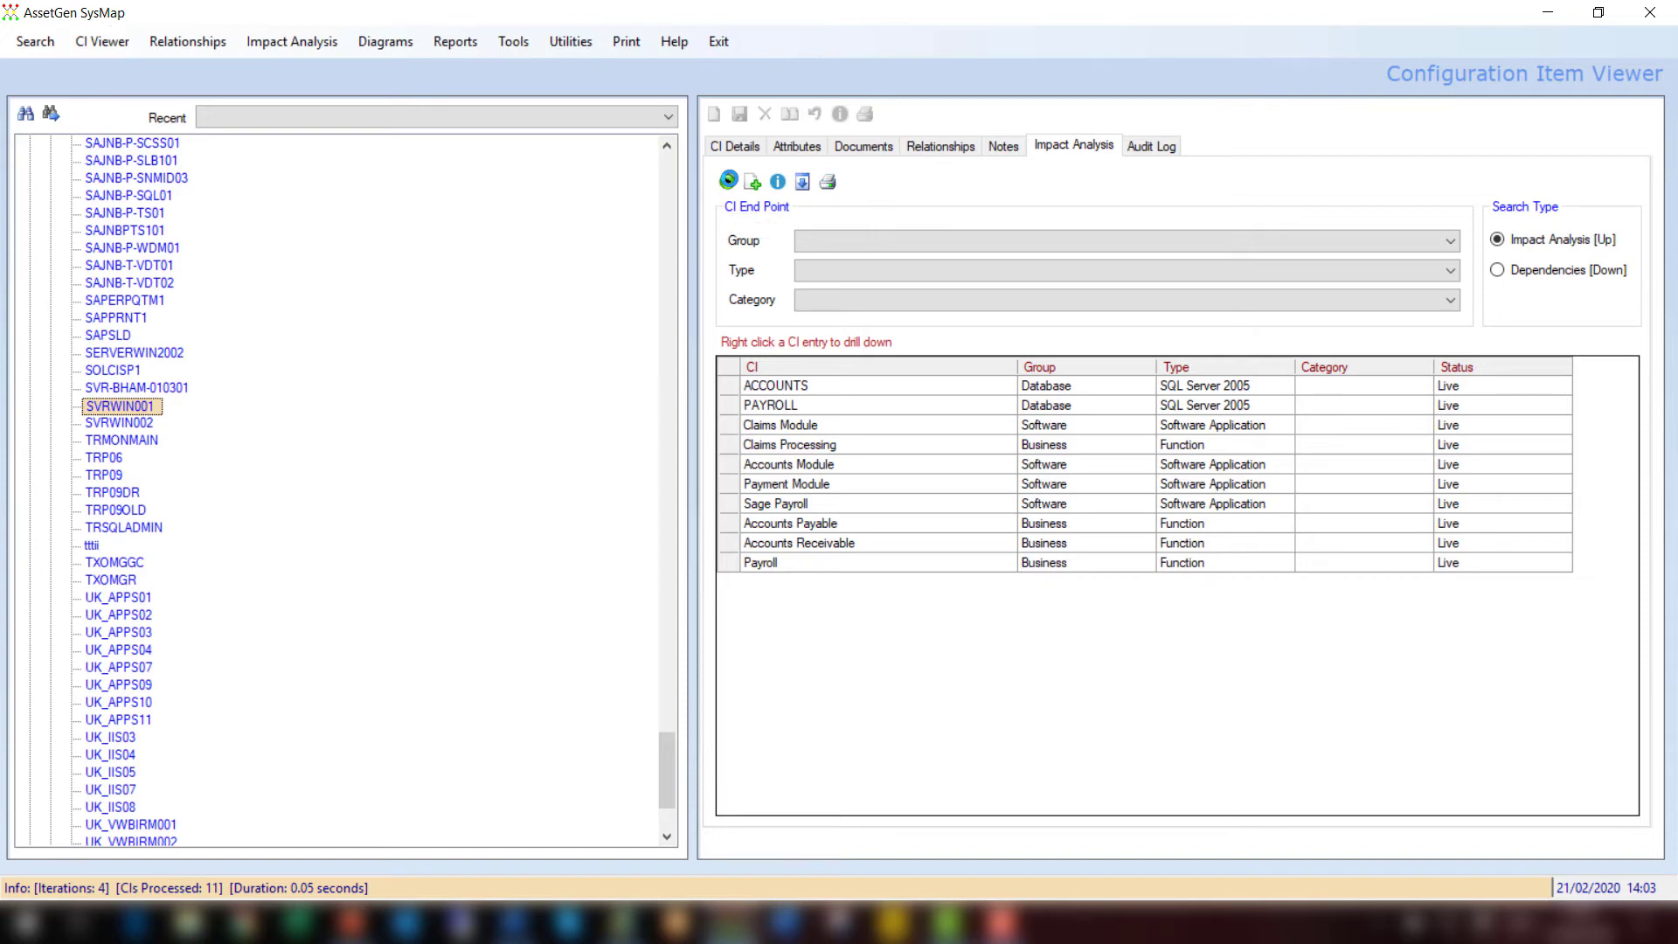
click(872, 240)
click(887, 291)
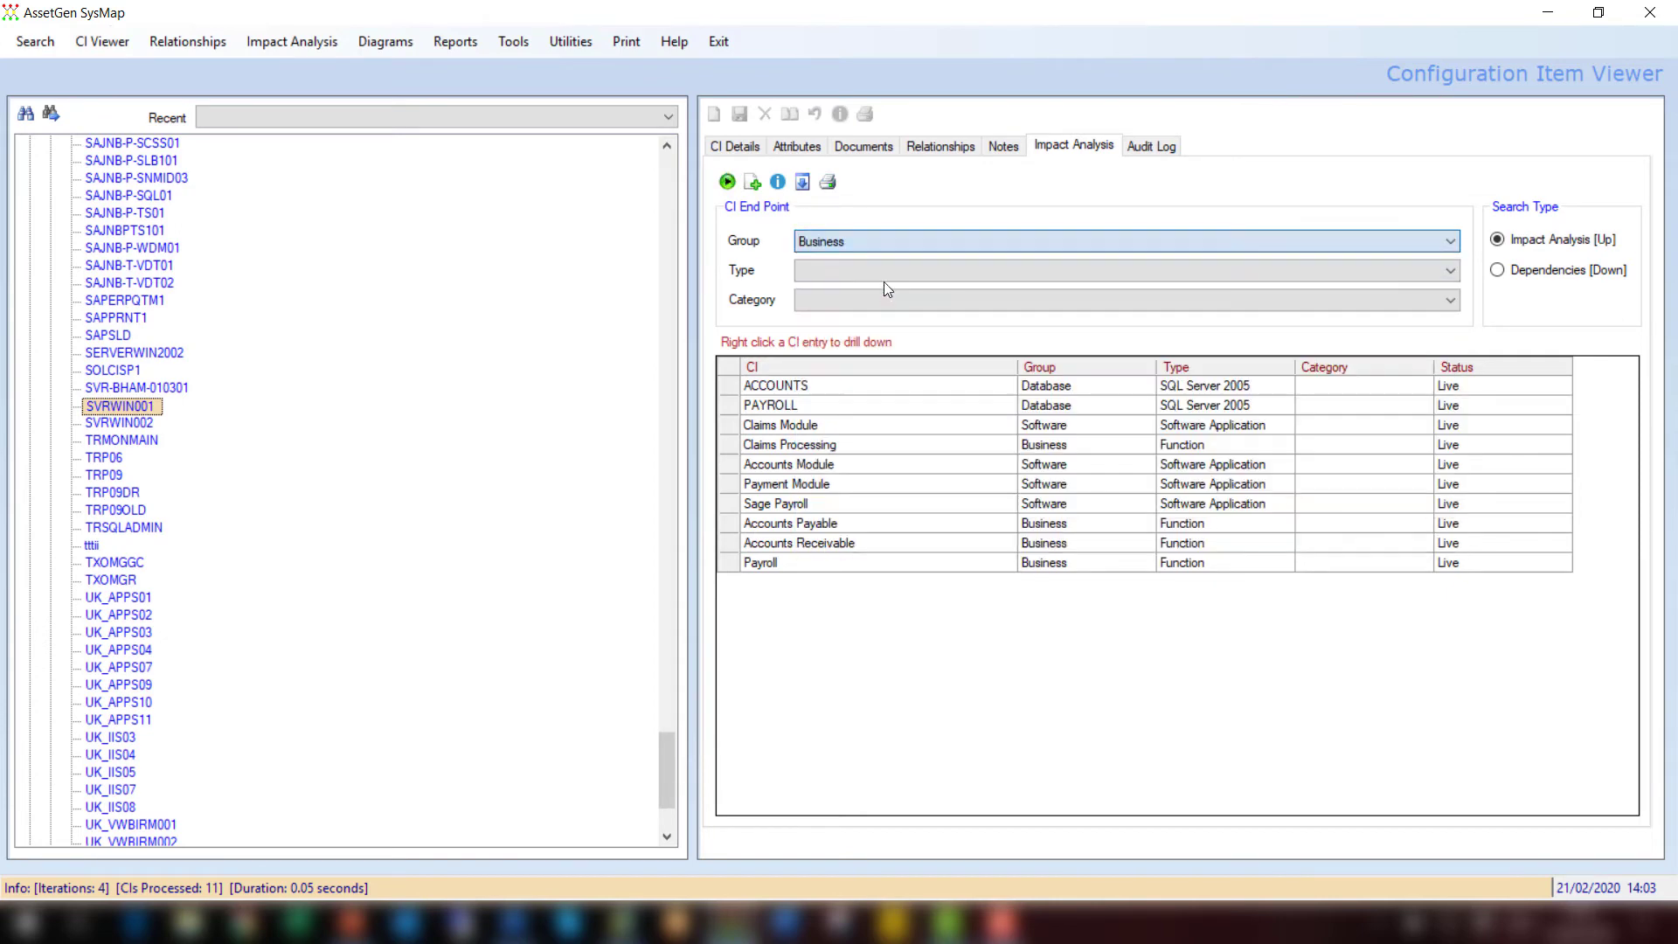
click(727, 182)
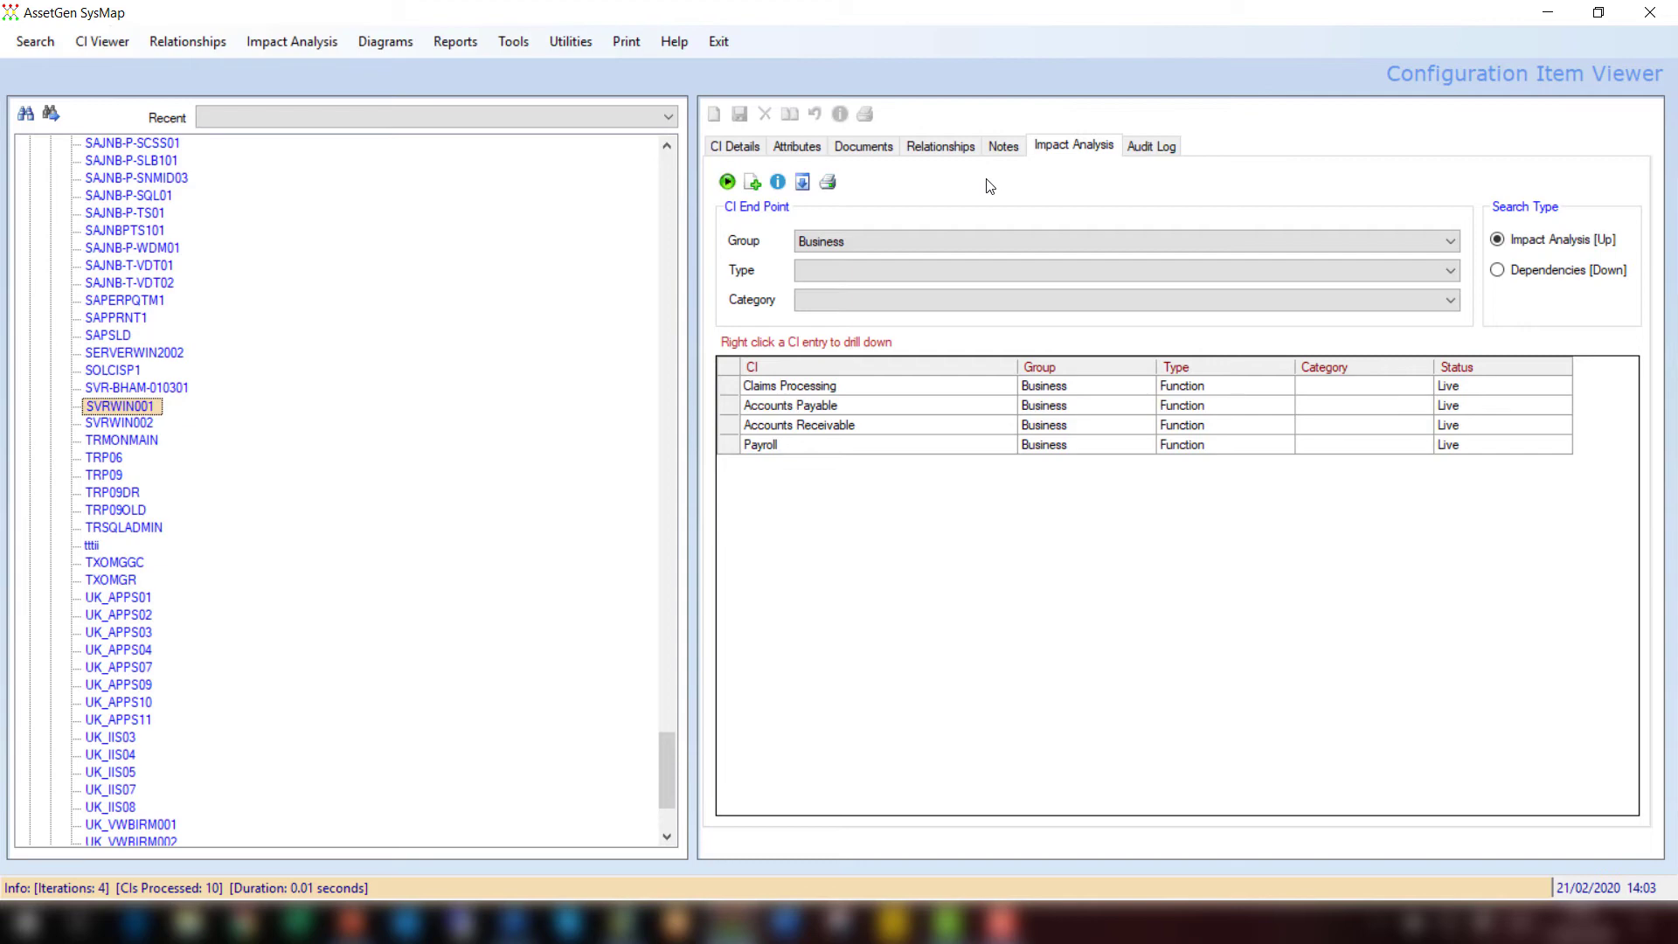
- Generate a Visio relationship diagram for SVRWIN001 from its Drawing action
right_click(129, 410)
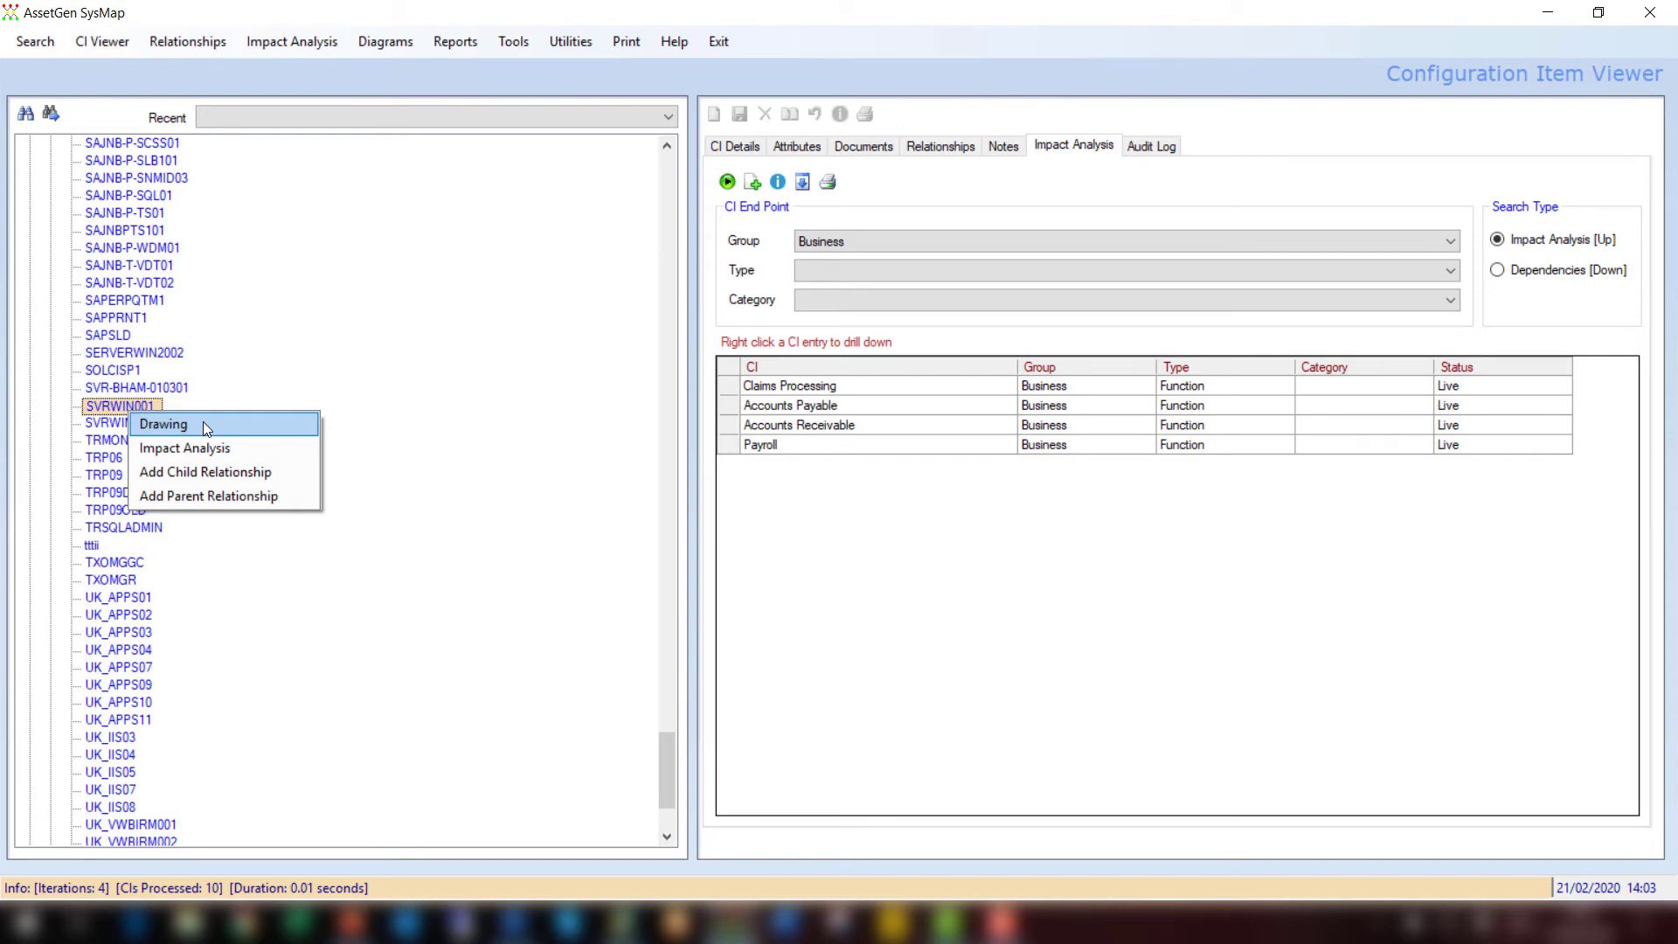
click(203, 423)
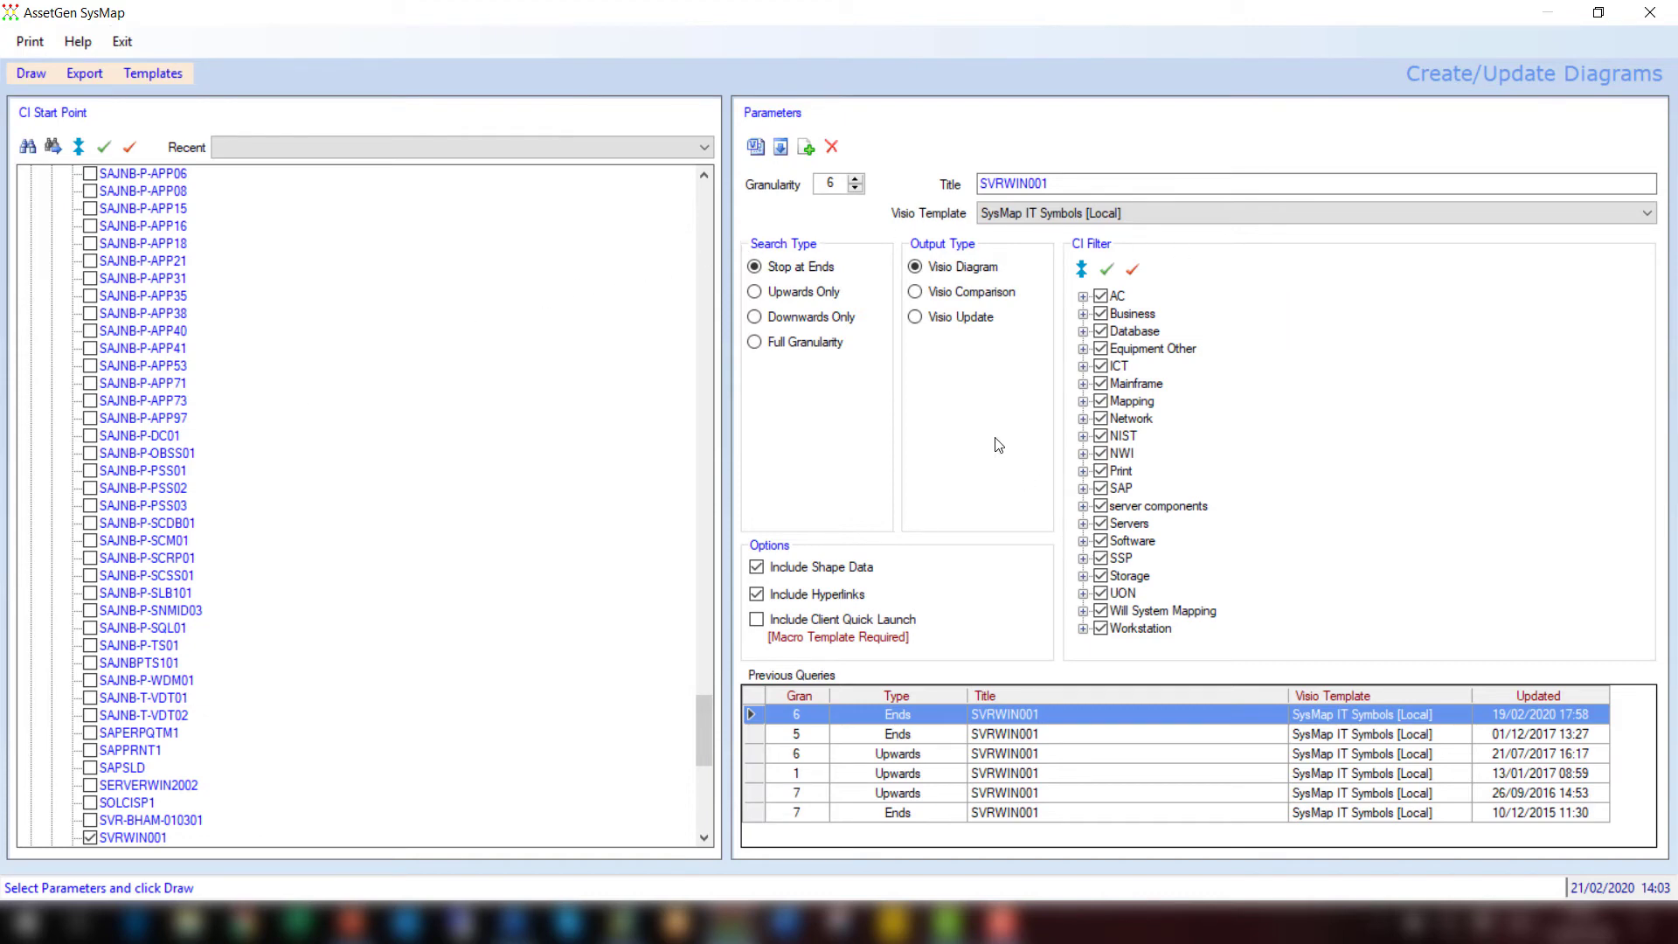
click(756, 148)
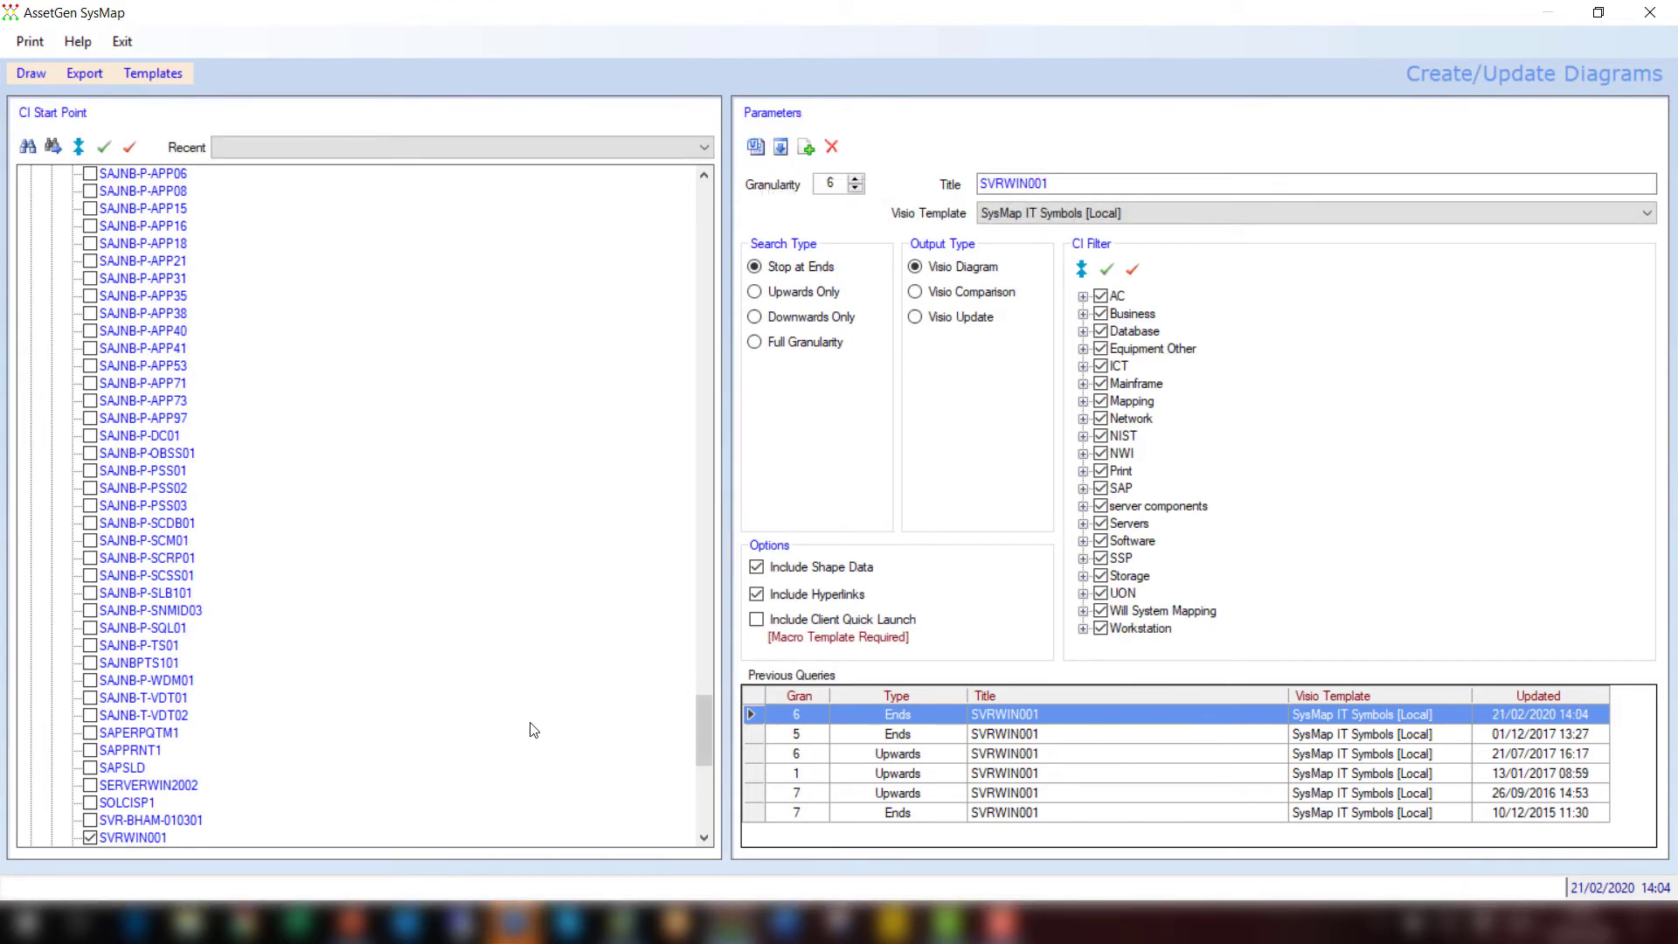
- Bring the Drawing1 diagram to the front, maximized and zoomed to 100%
mouse_move(514, 922)
click(558, 846)
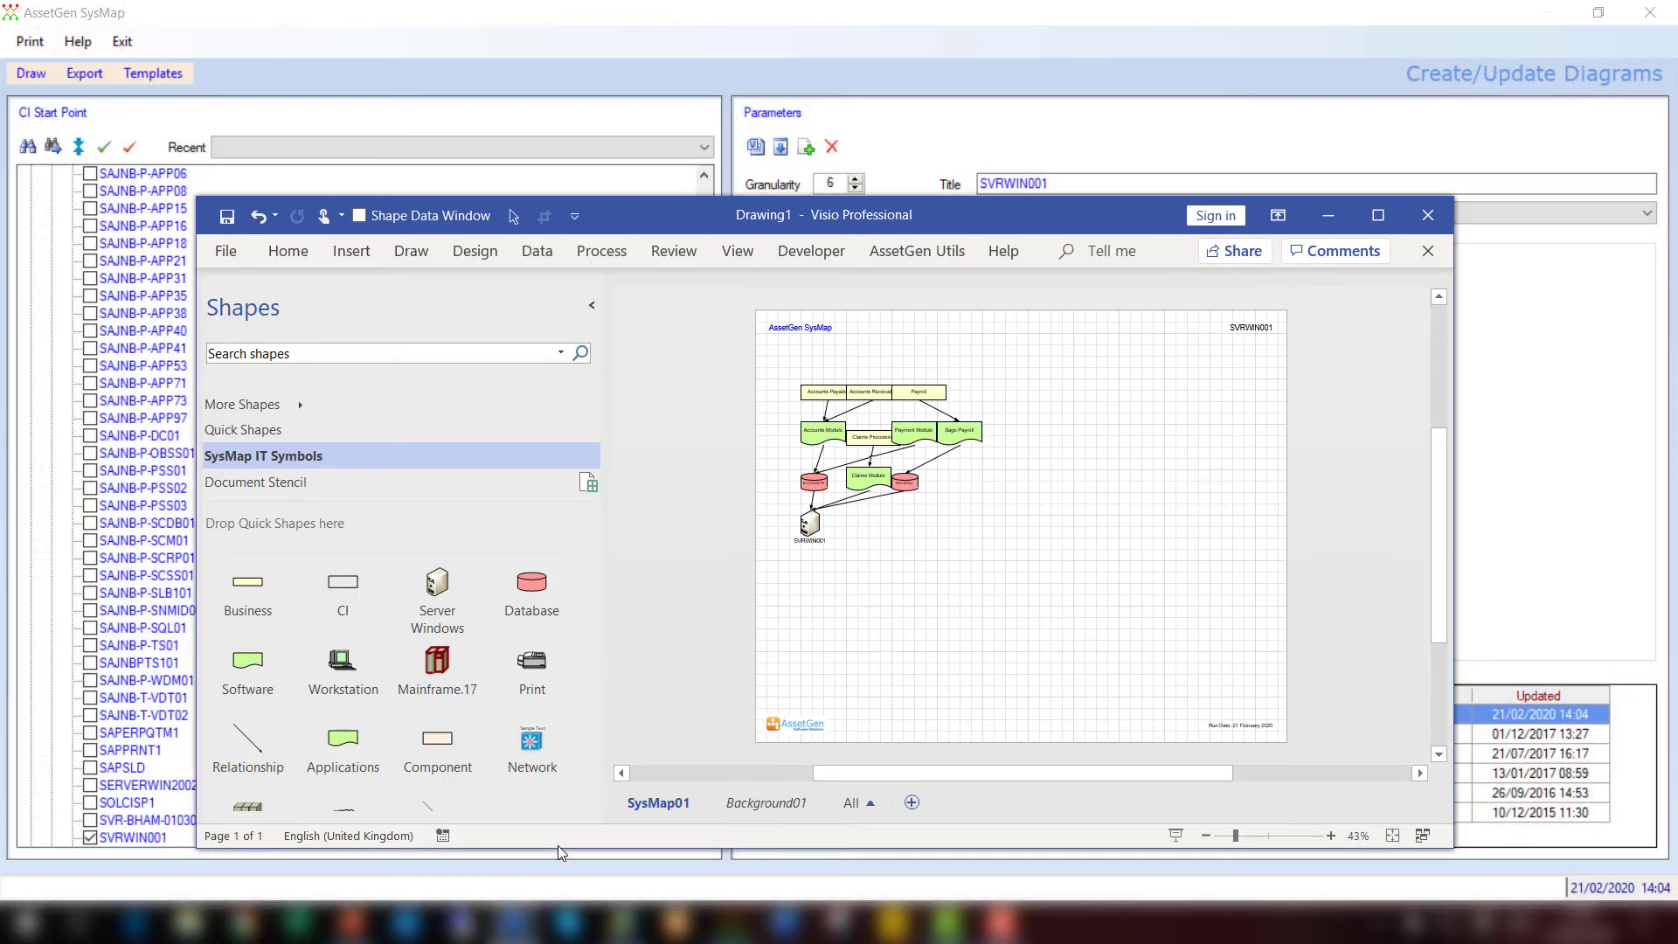
click(1378, 216)
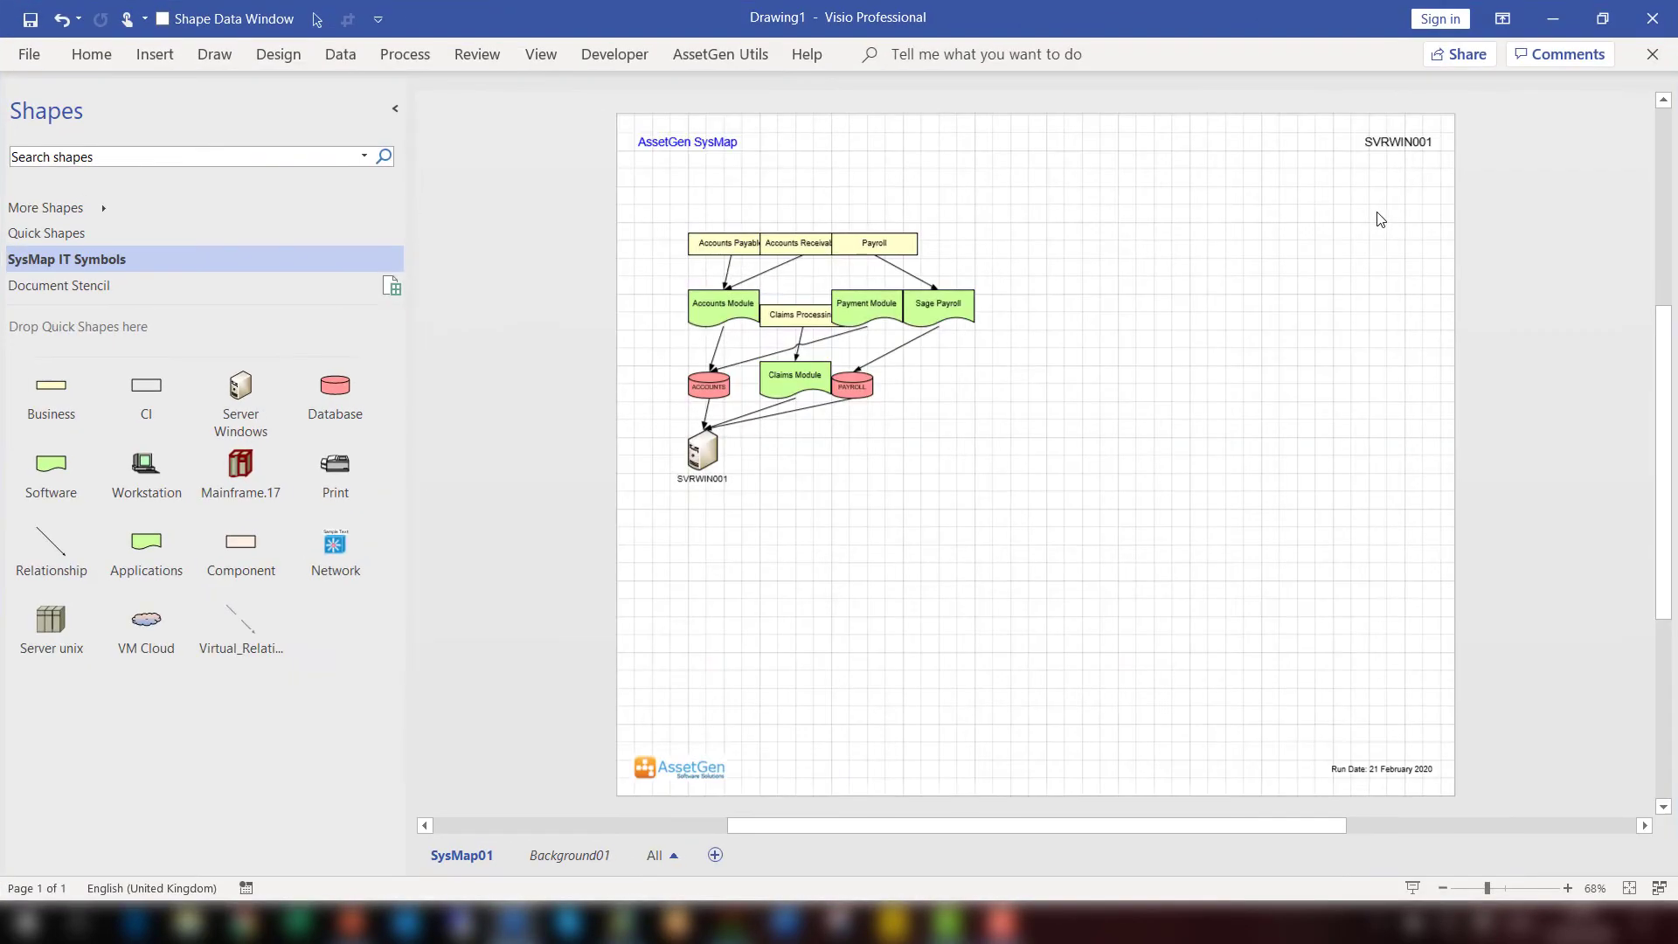
ctrl+scroll(868, 302, up, 3)
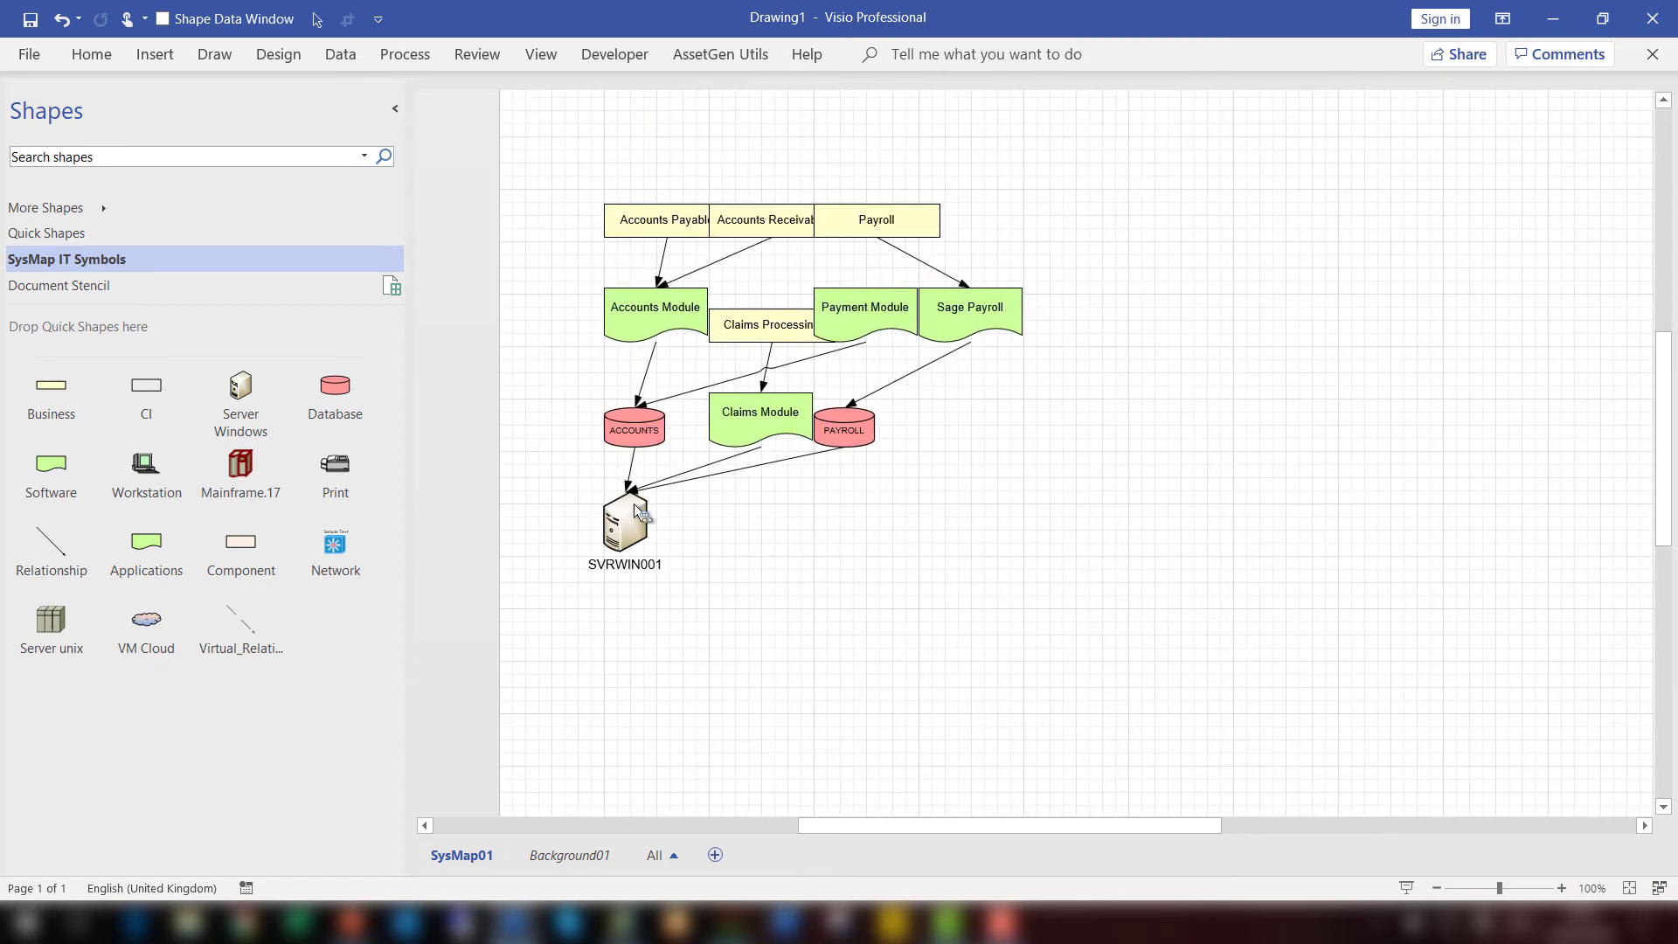
- Spread the shapes out: SVRWIN001 right, Claims items upper right, Payroll items and PAYROLL database left
drag(636, 524, 742, 524)
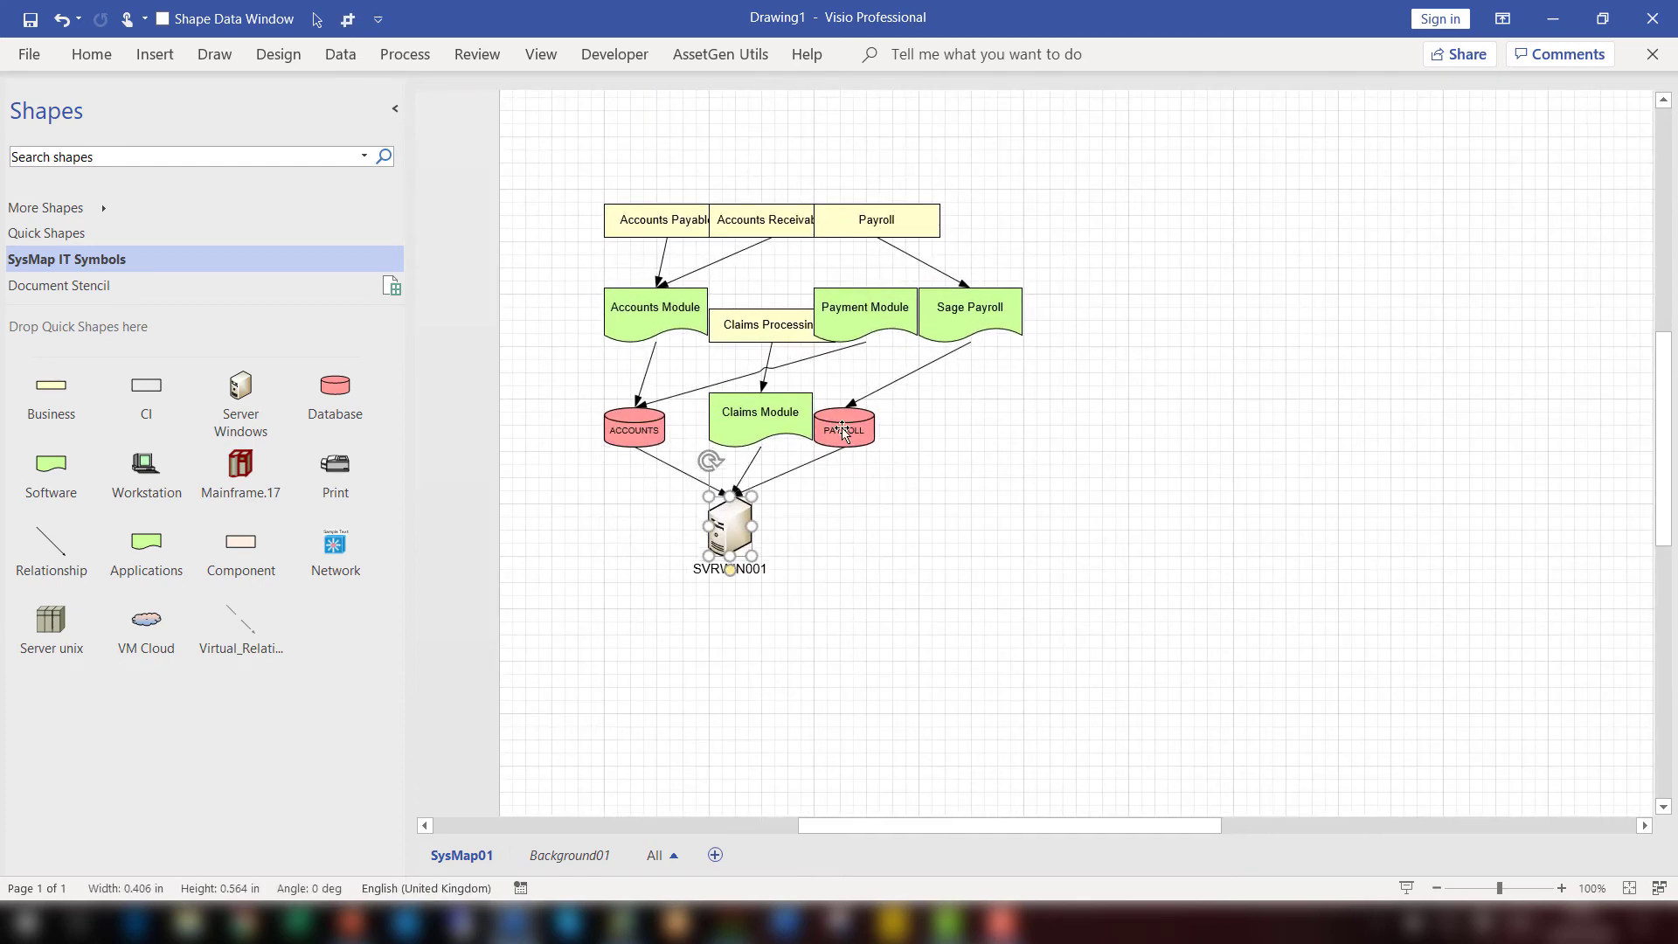
drag(764, 409, 1125, 312)
drag(774, 322, 1093, 210)
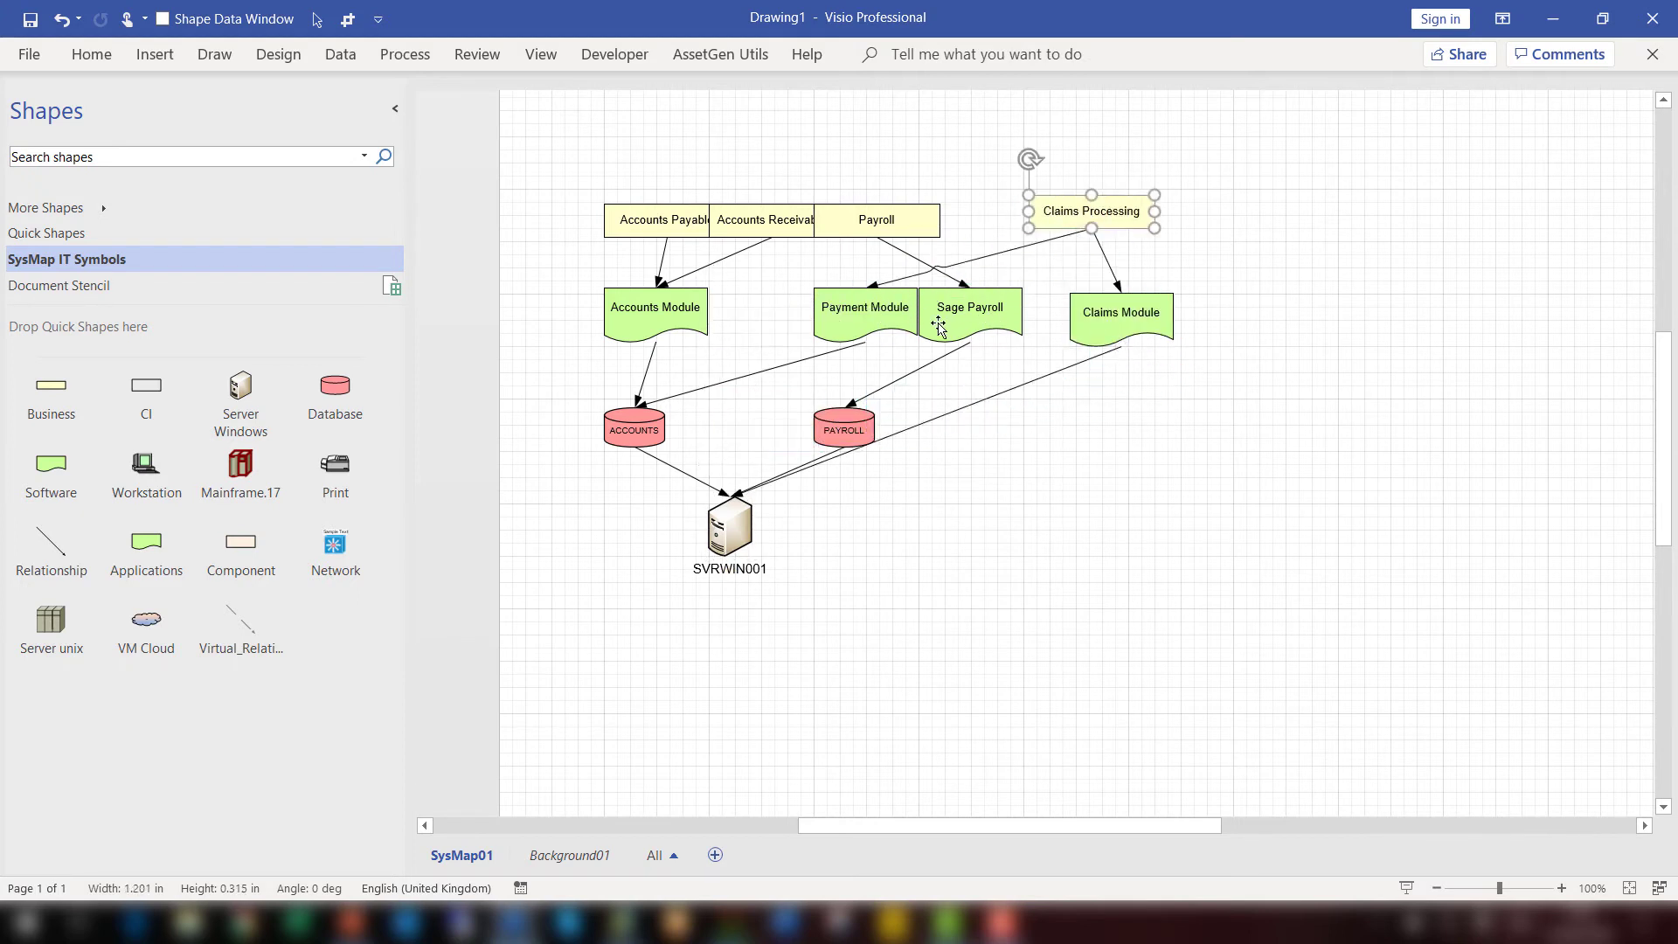
drag(881, 315, 774, 309)
drag(940, 312, 891, 315)
drag(898, 230, 532, 222)
drag(863, 414, 537, 423)
drag(841, 317, 460, 317)
- Refine positions of Claims Processing, SVRWIN001, ACCOUNTS and Payroll, then close Drawing1 without saving
drag(1068, 230, 894, 247)
drag(1113, 311, 922, 300)
drag(743, 523, 740, 614)
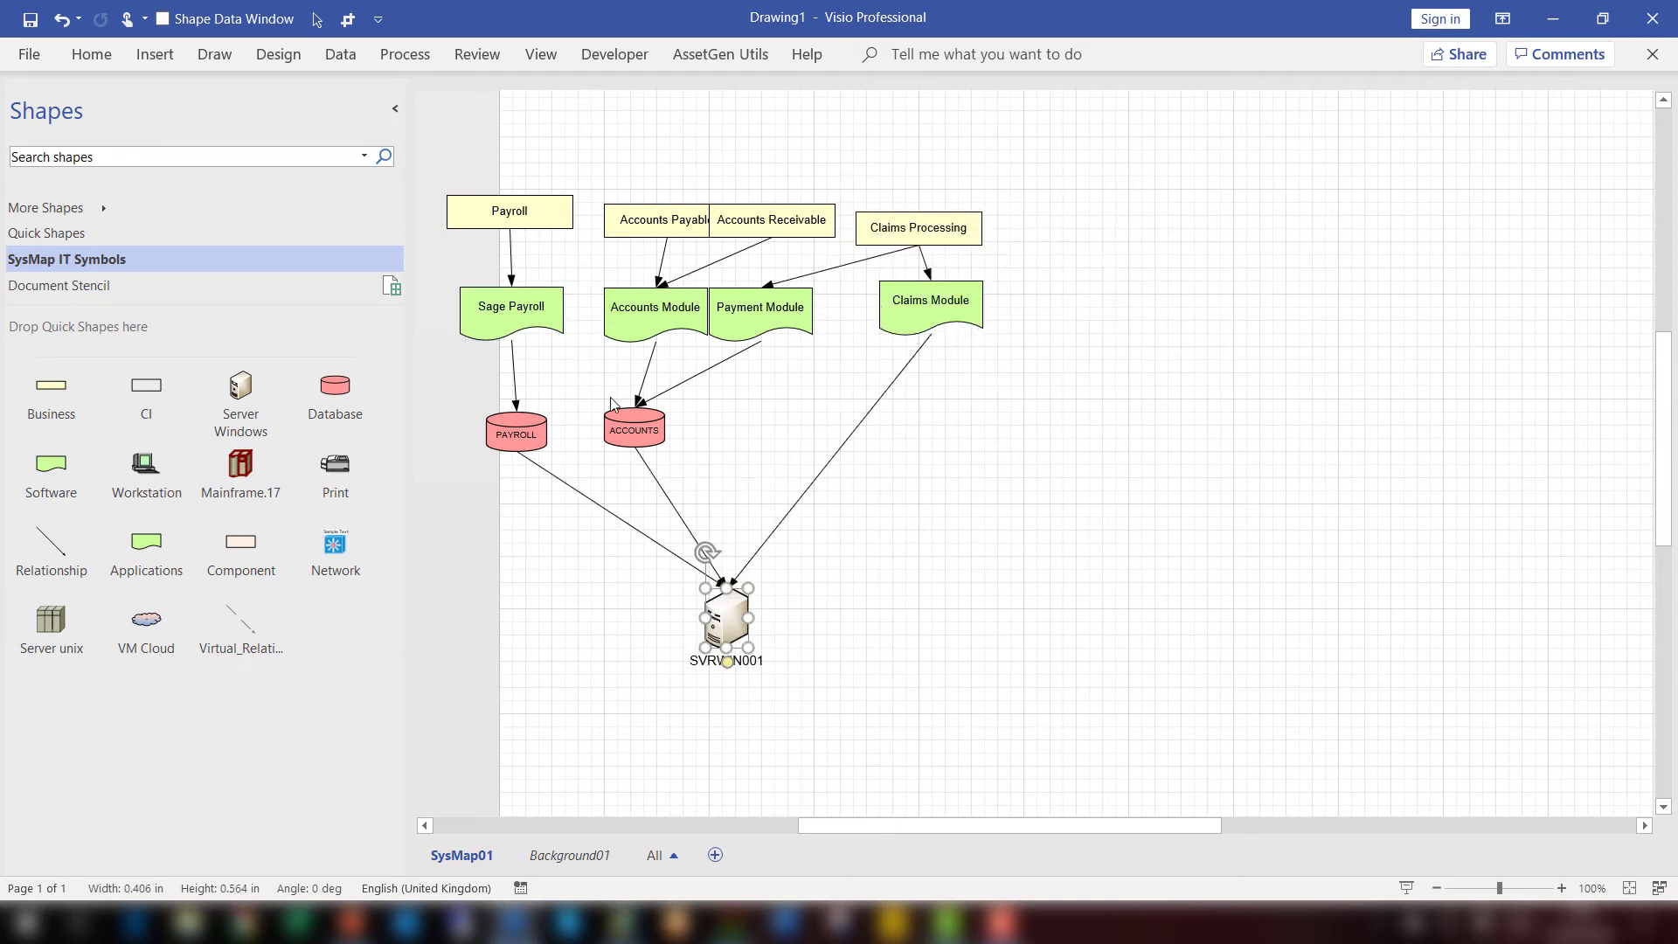
drag(622, 418, 693, 435)
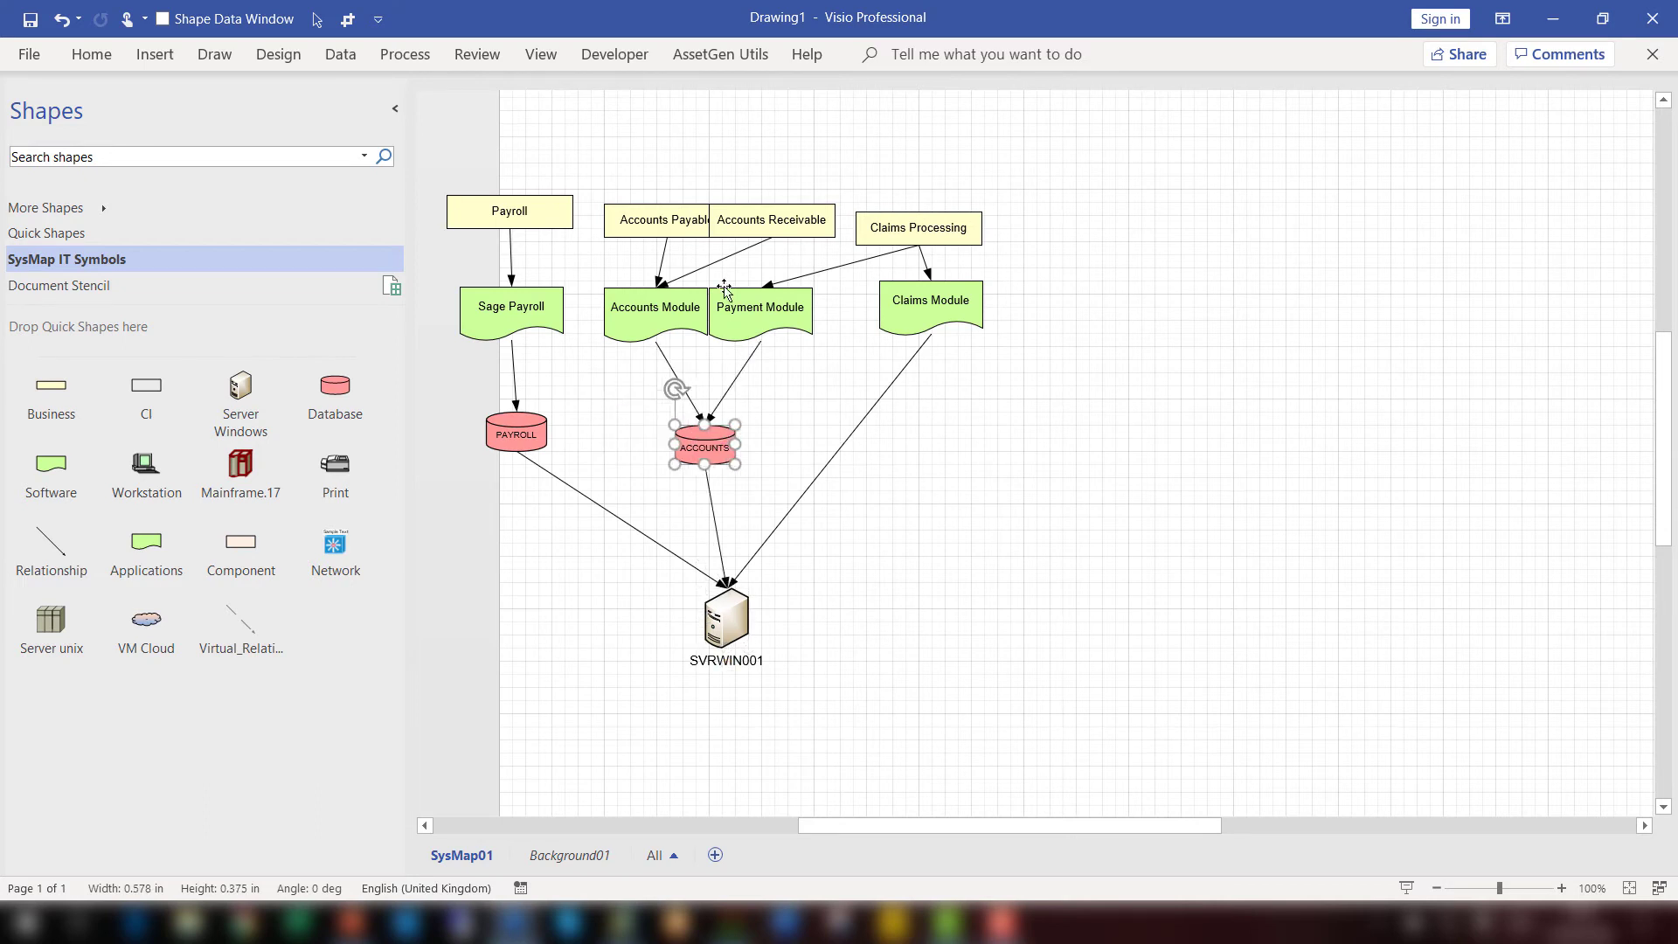
drag(683, 232, 647, 236)
drag(492, 204, 458, 207)
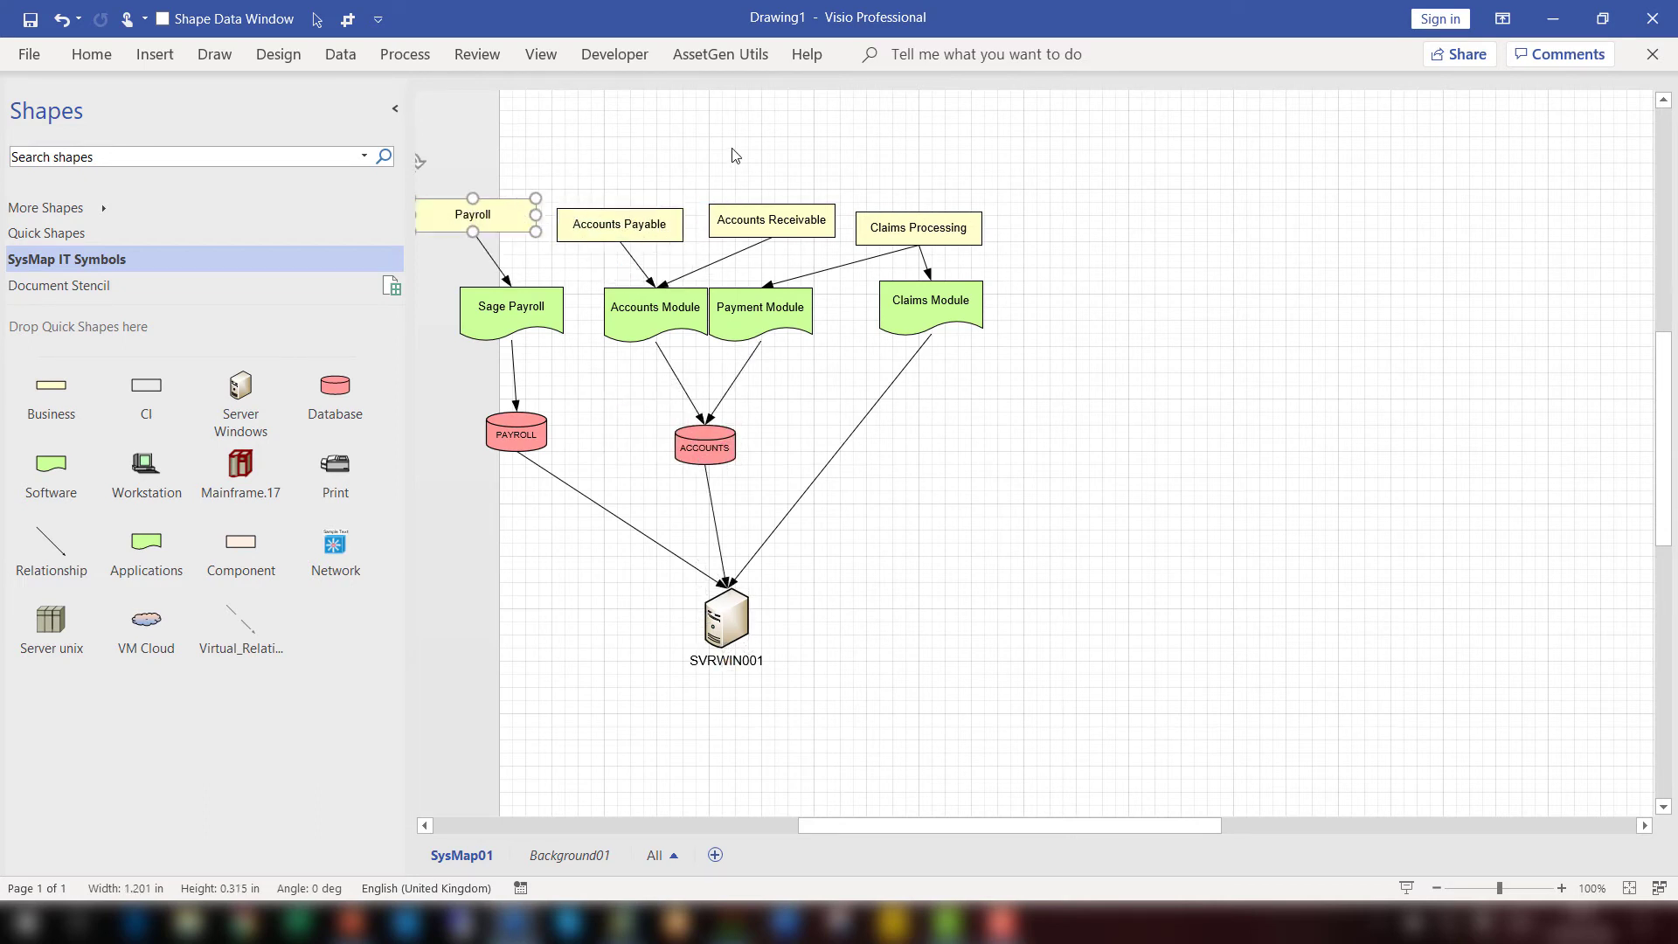
click(732, 155)
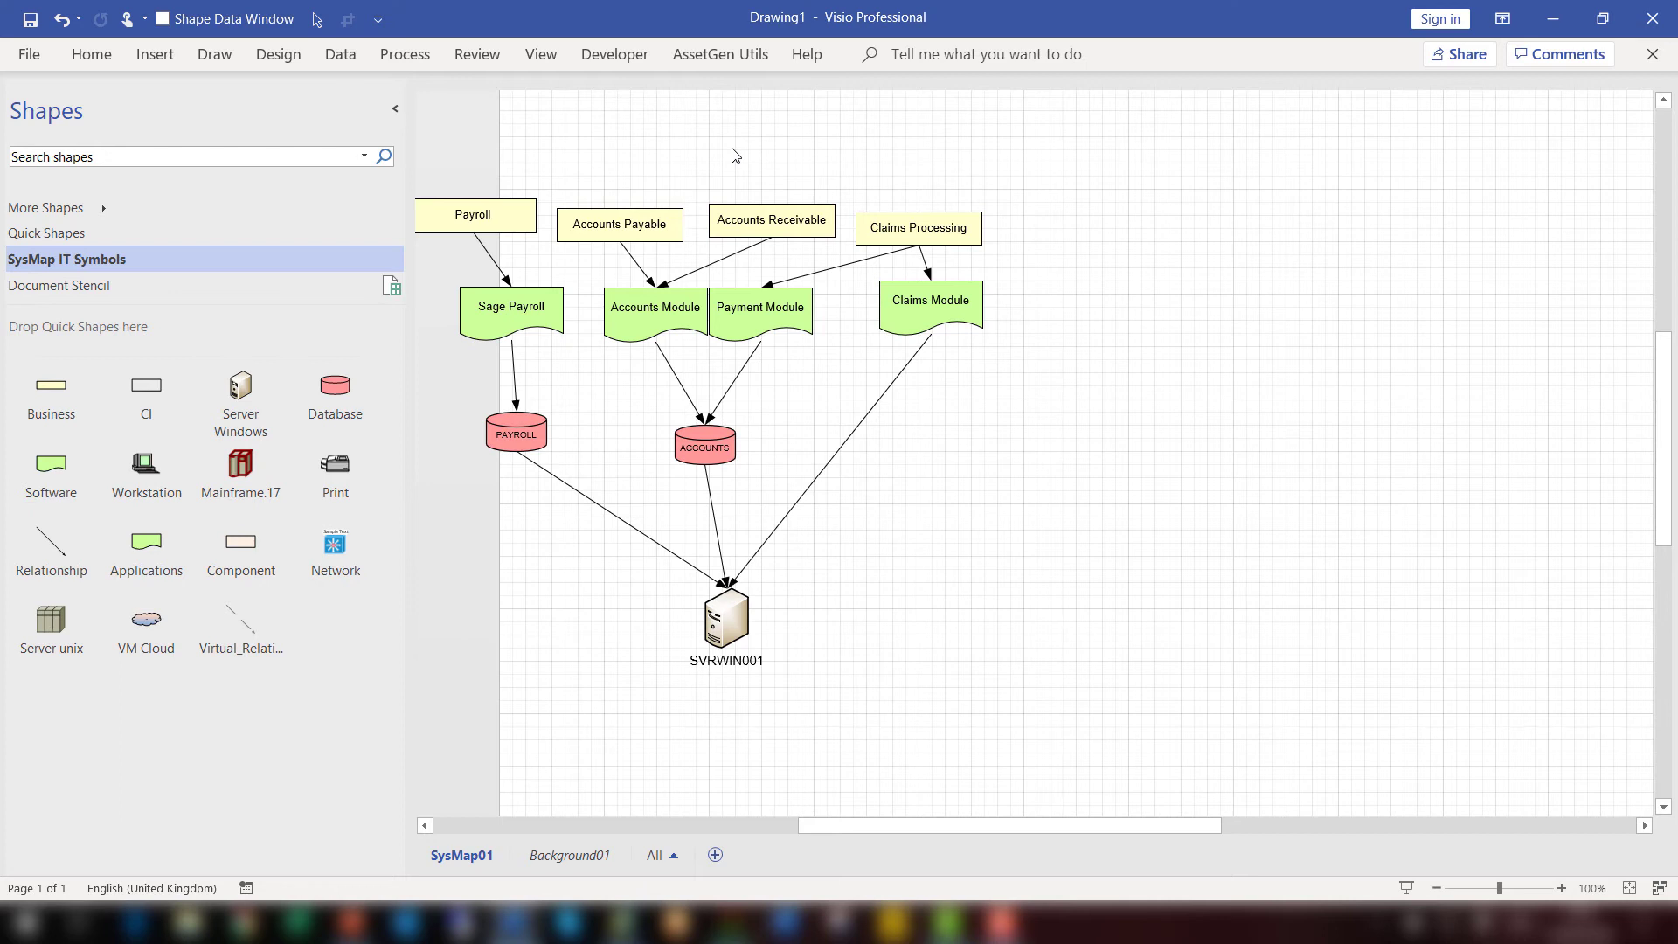
click(1647, 17)
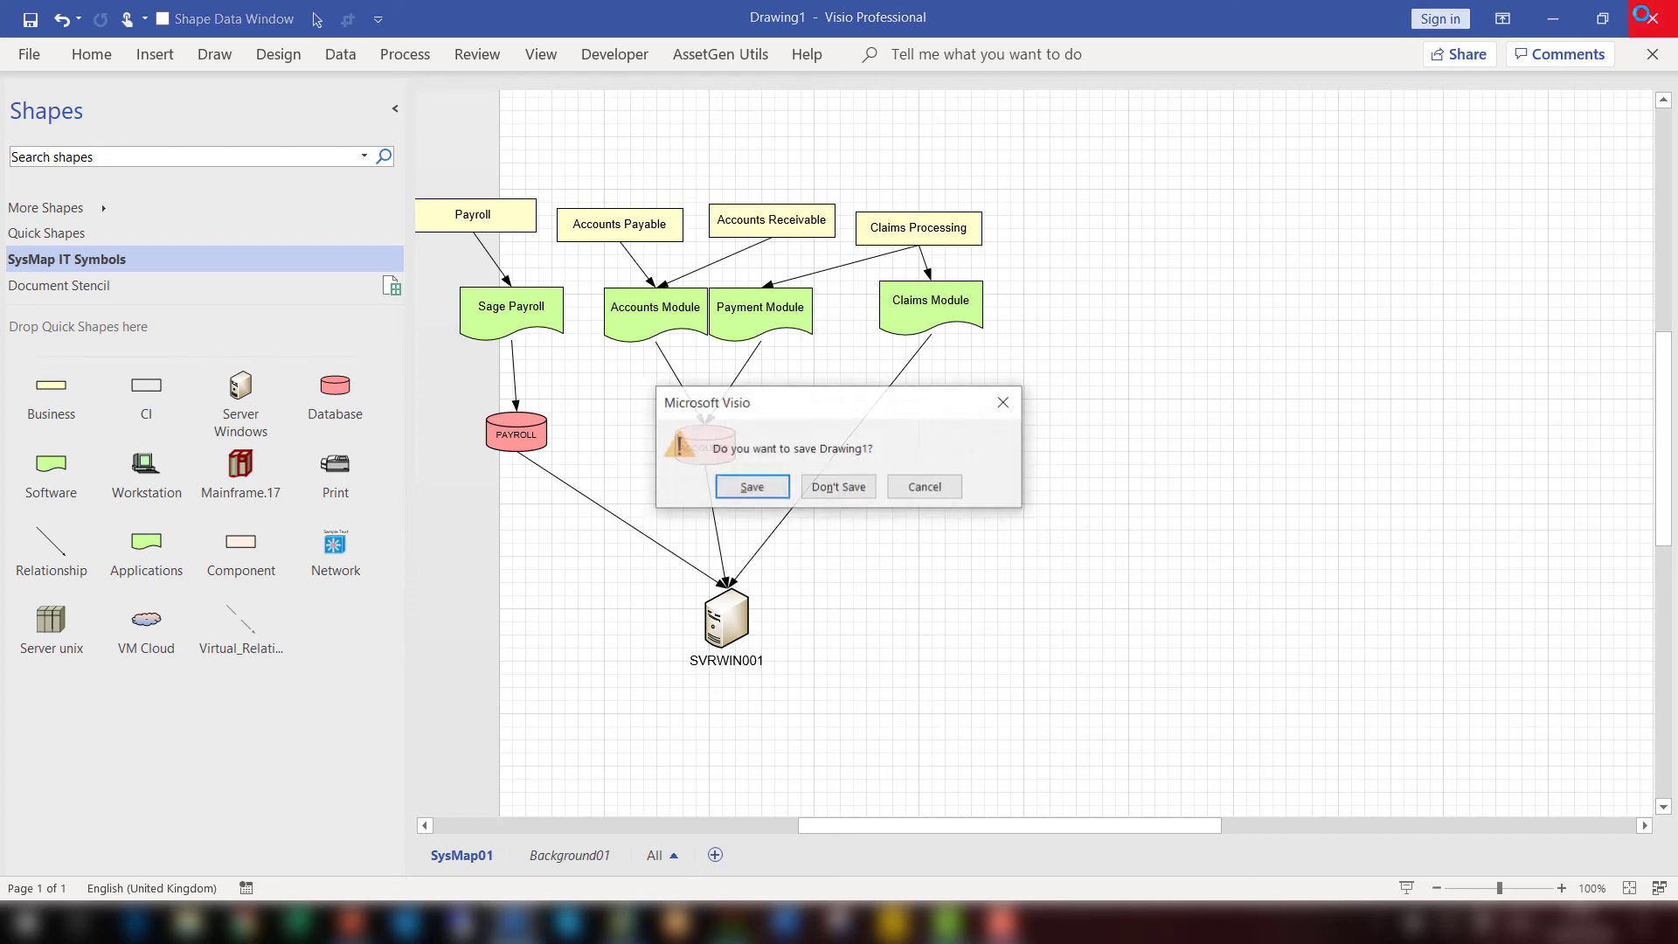
click(843, 489)
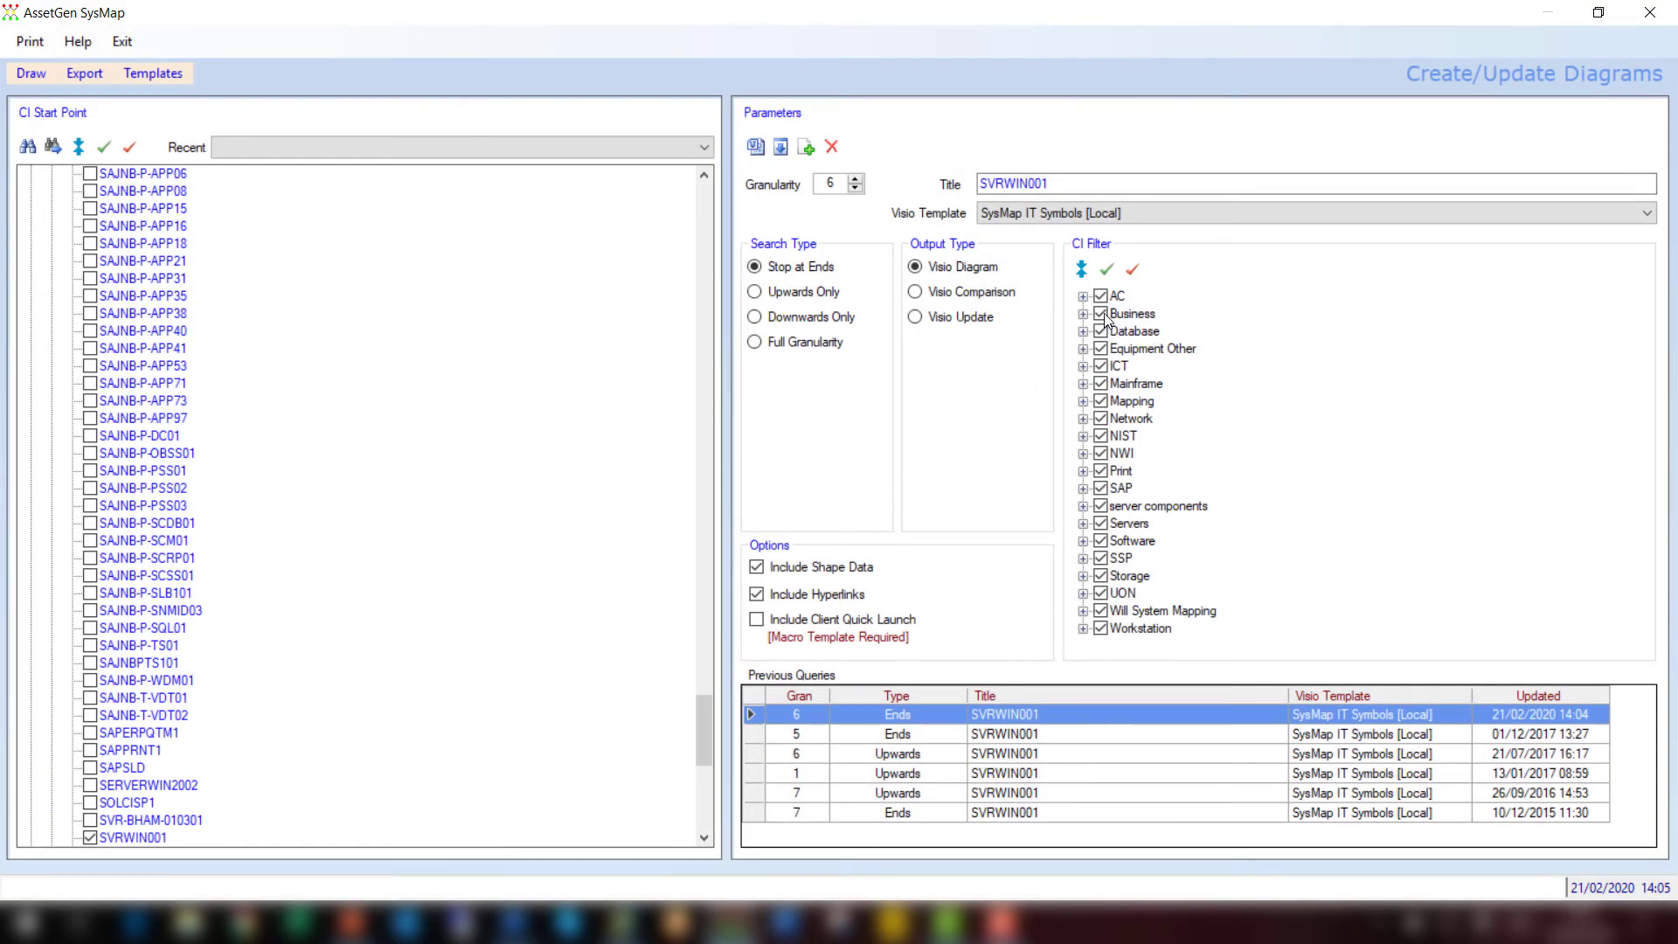
- Restrict the CI filter to Business and Servers and draw the simplified SVRWIN001 diagram
click(1136, 273)
click(757, 150)
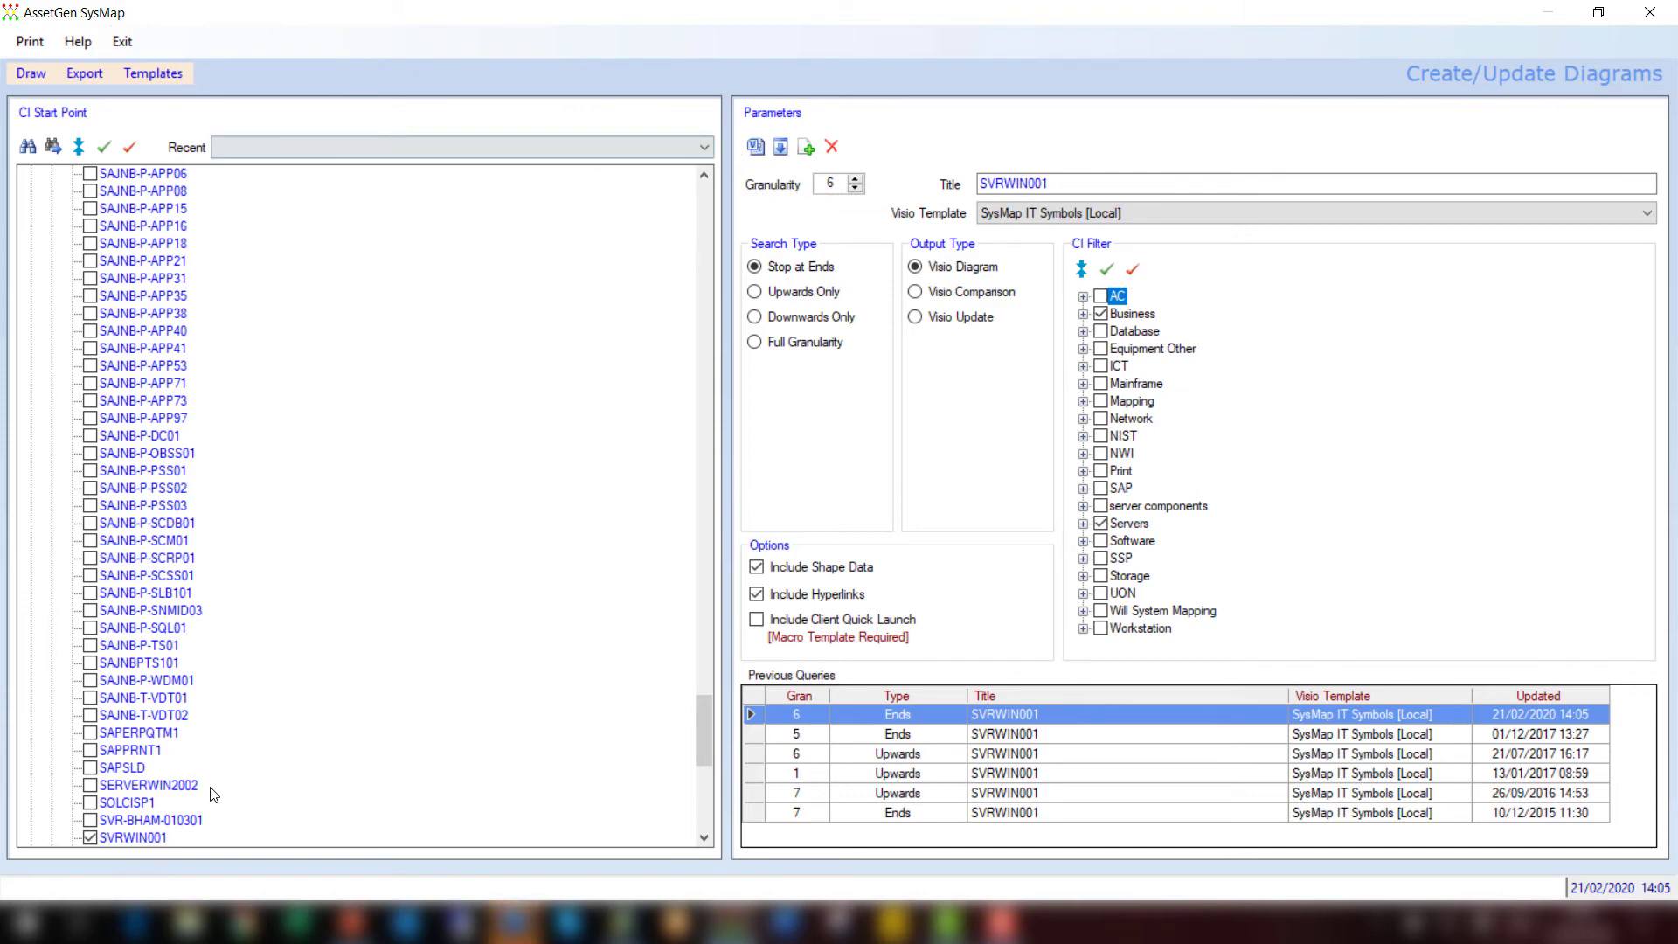
- Bring the Drawing1 Visio window to the front and maximize it
mouse_move(514, 922)
click(604, 836)
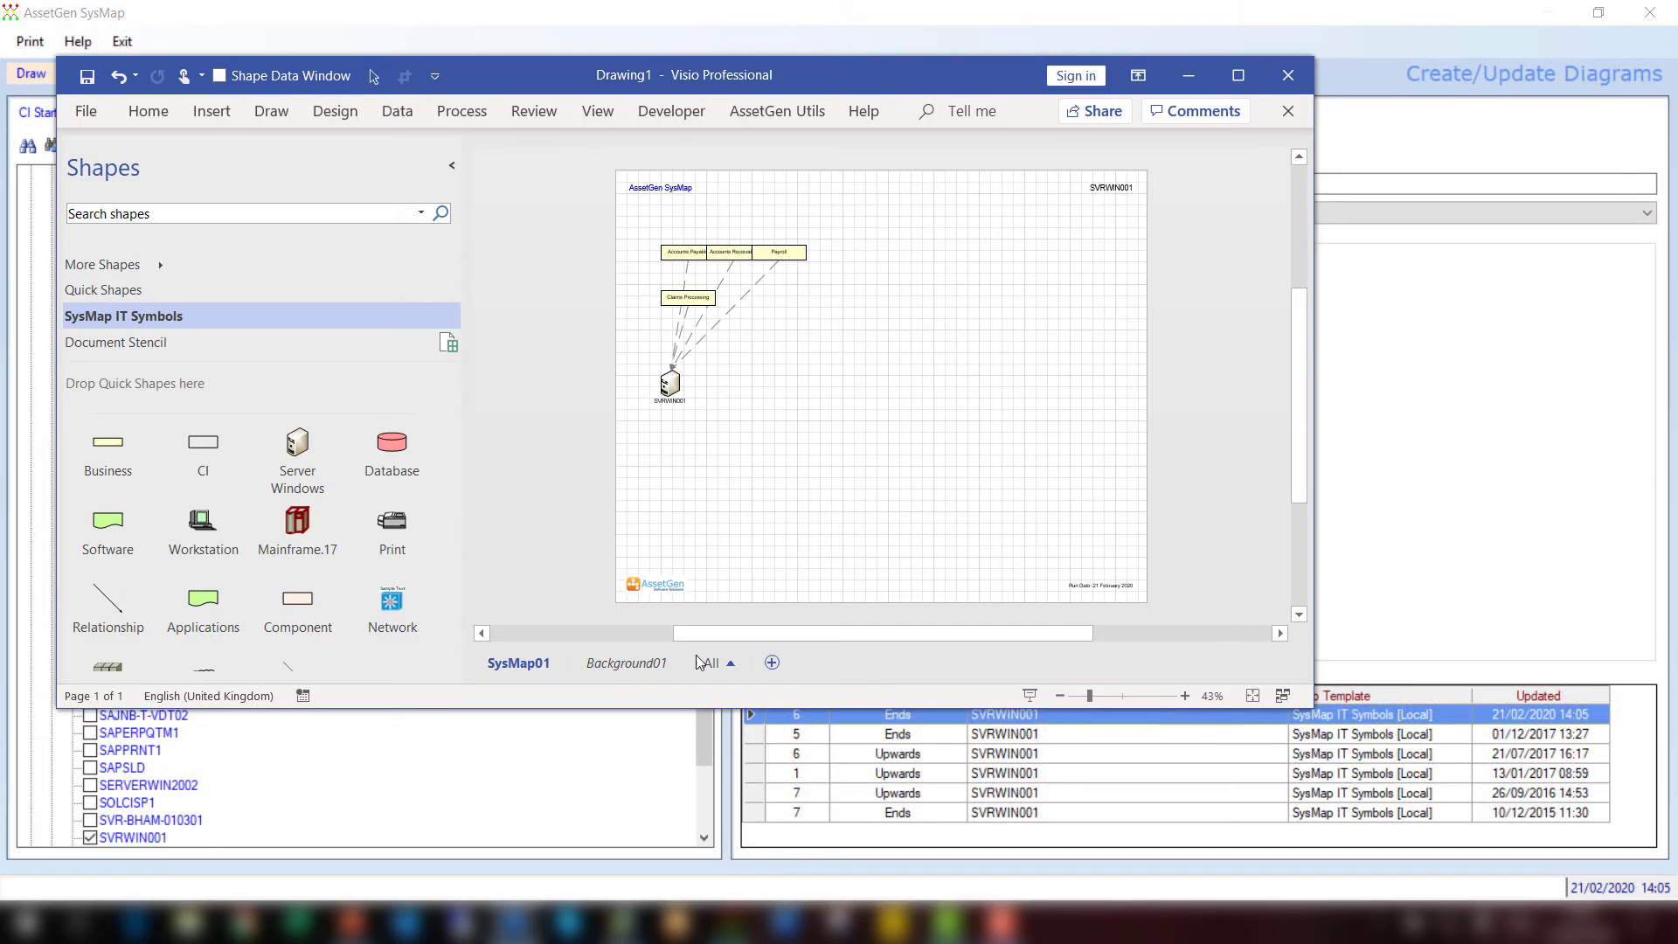
click(1237, 75)
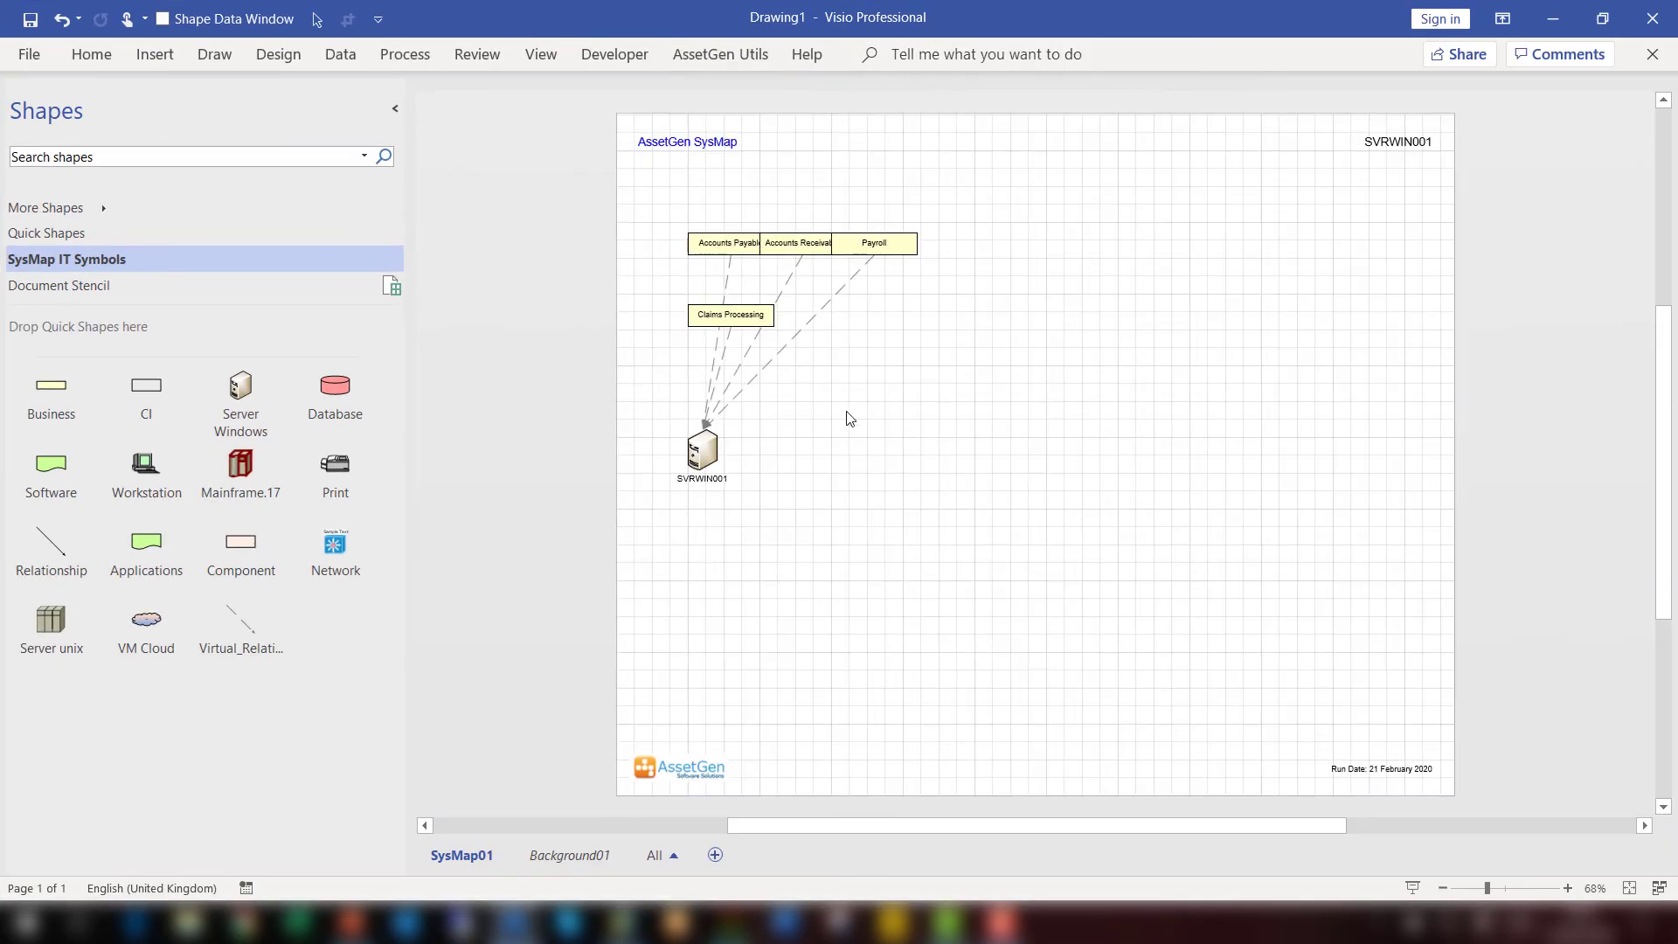
- Arrange Claims Processing, Accounts Payable, Accounts Receivable and Payroll in a row above SVRWIN001
scroll(758, 336, up, 1)
drag(746, 316, 559, 178)
drag(691, 174, 668, 169)
drag(686, 529, 811, 448)
mouse_move(940, 188)
mouse_down()
mouse_move(1062, 185)
mouse_move(966, 170)
mouse_up()
drag(724, 176, 750, 175)
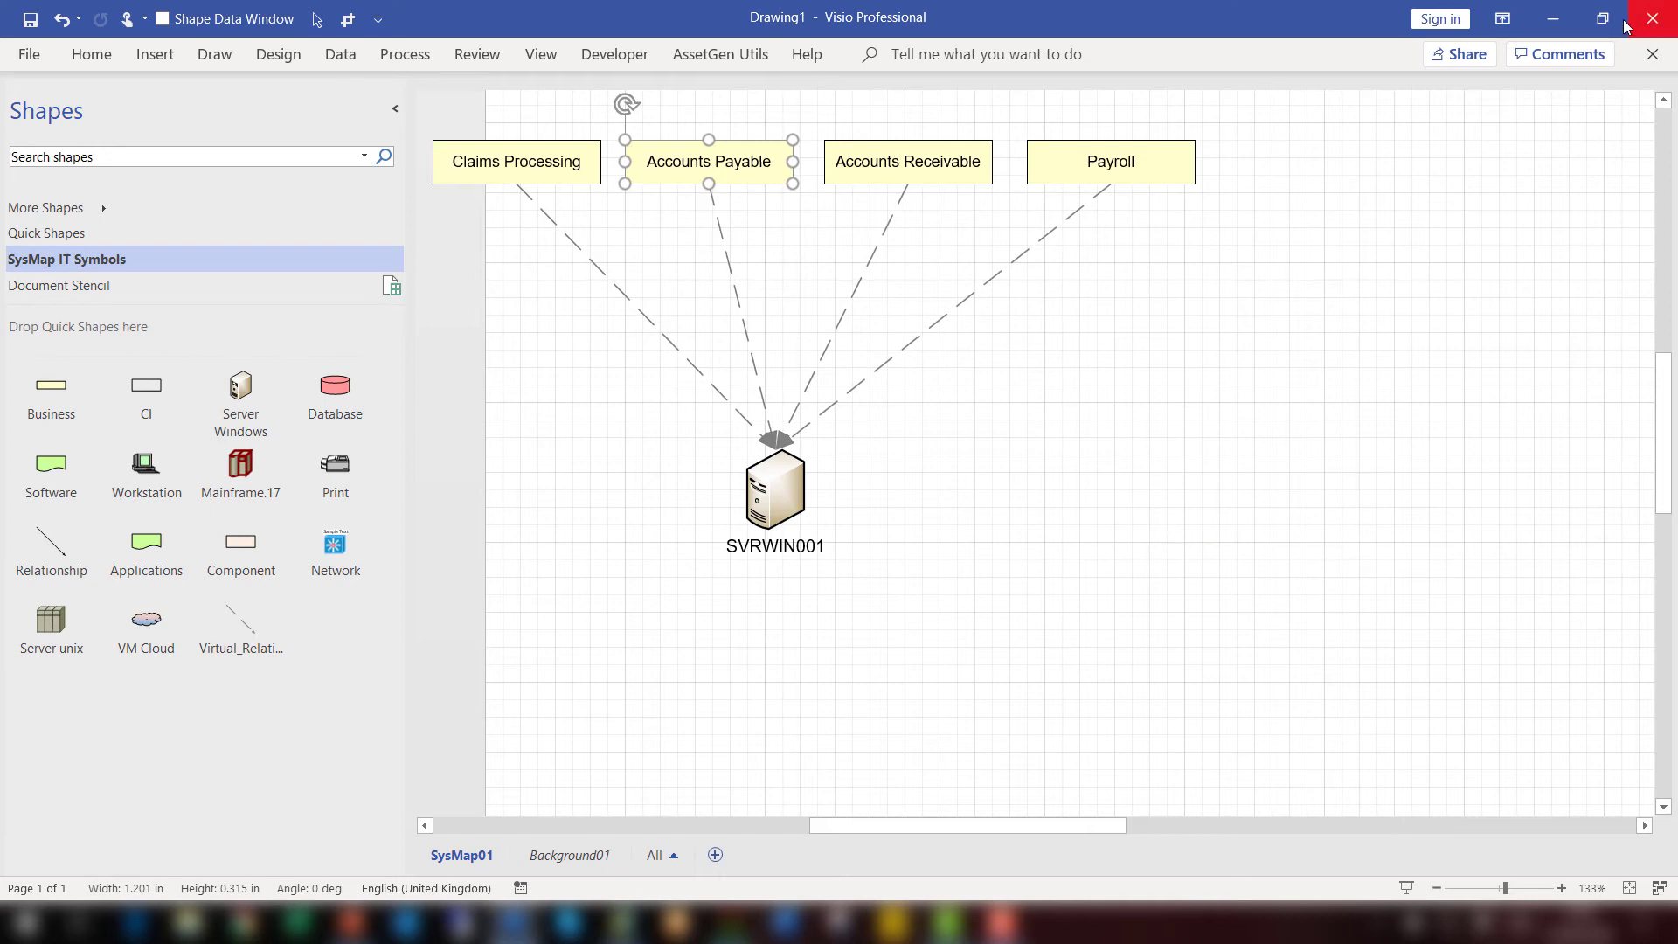
- Close the simplified Visio drawing without saving it
click(1667, 26)
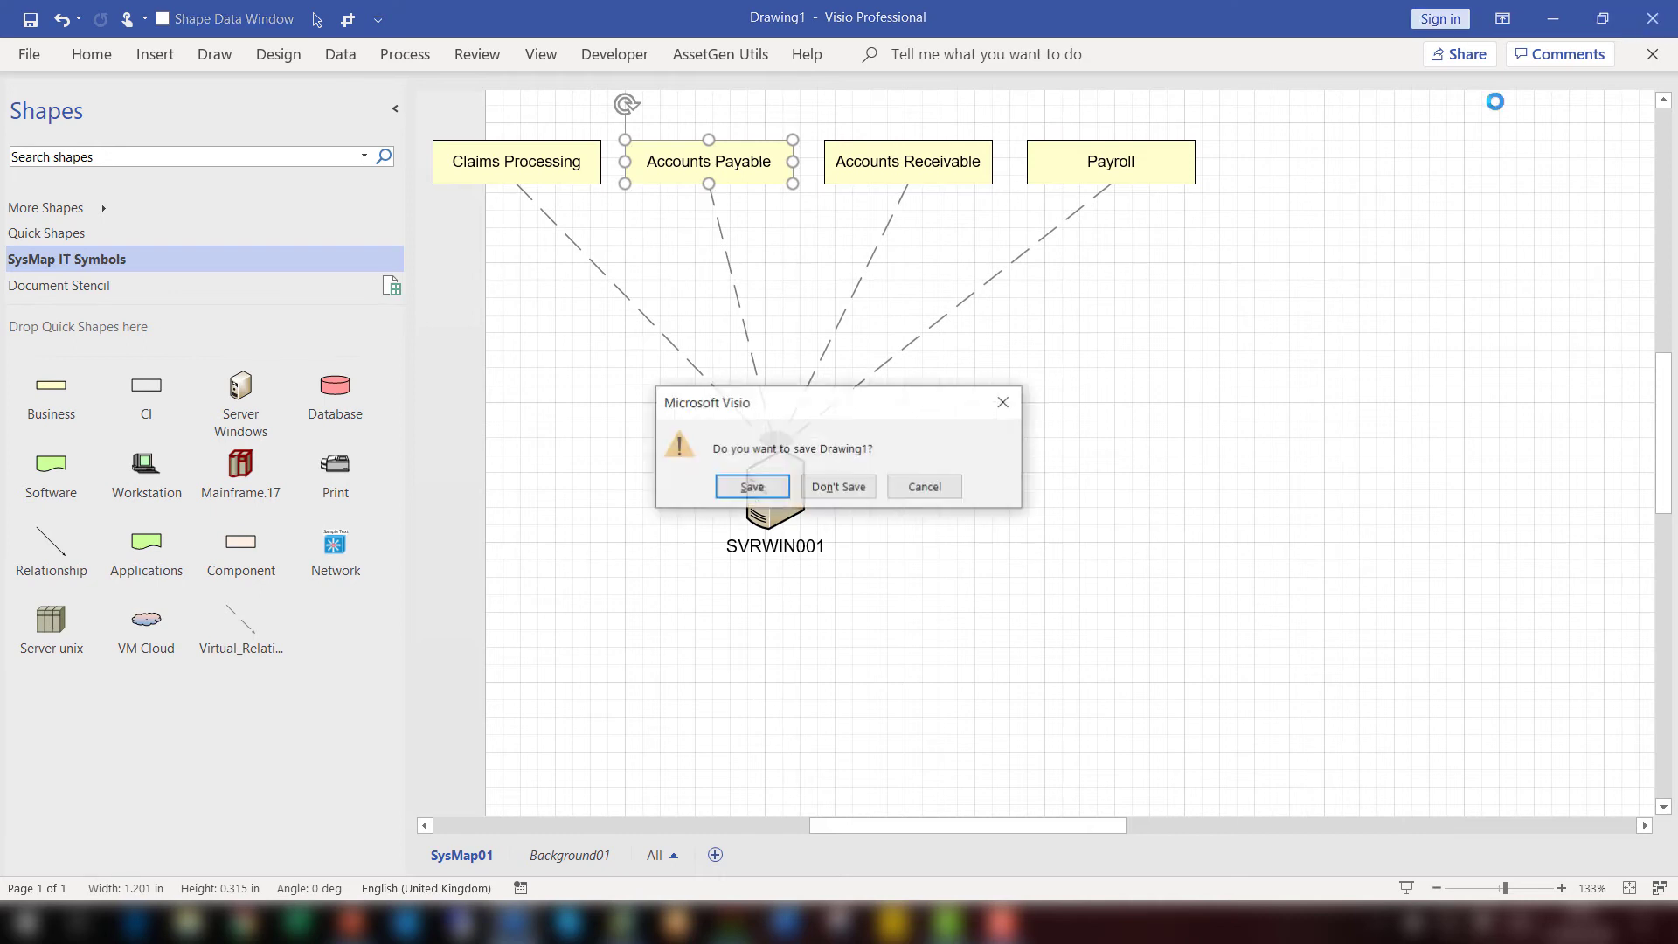
click(838, 487)
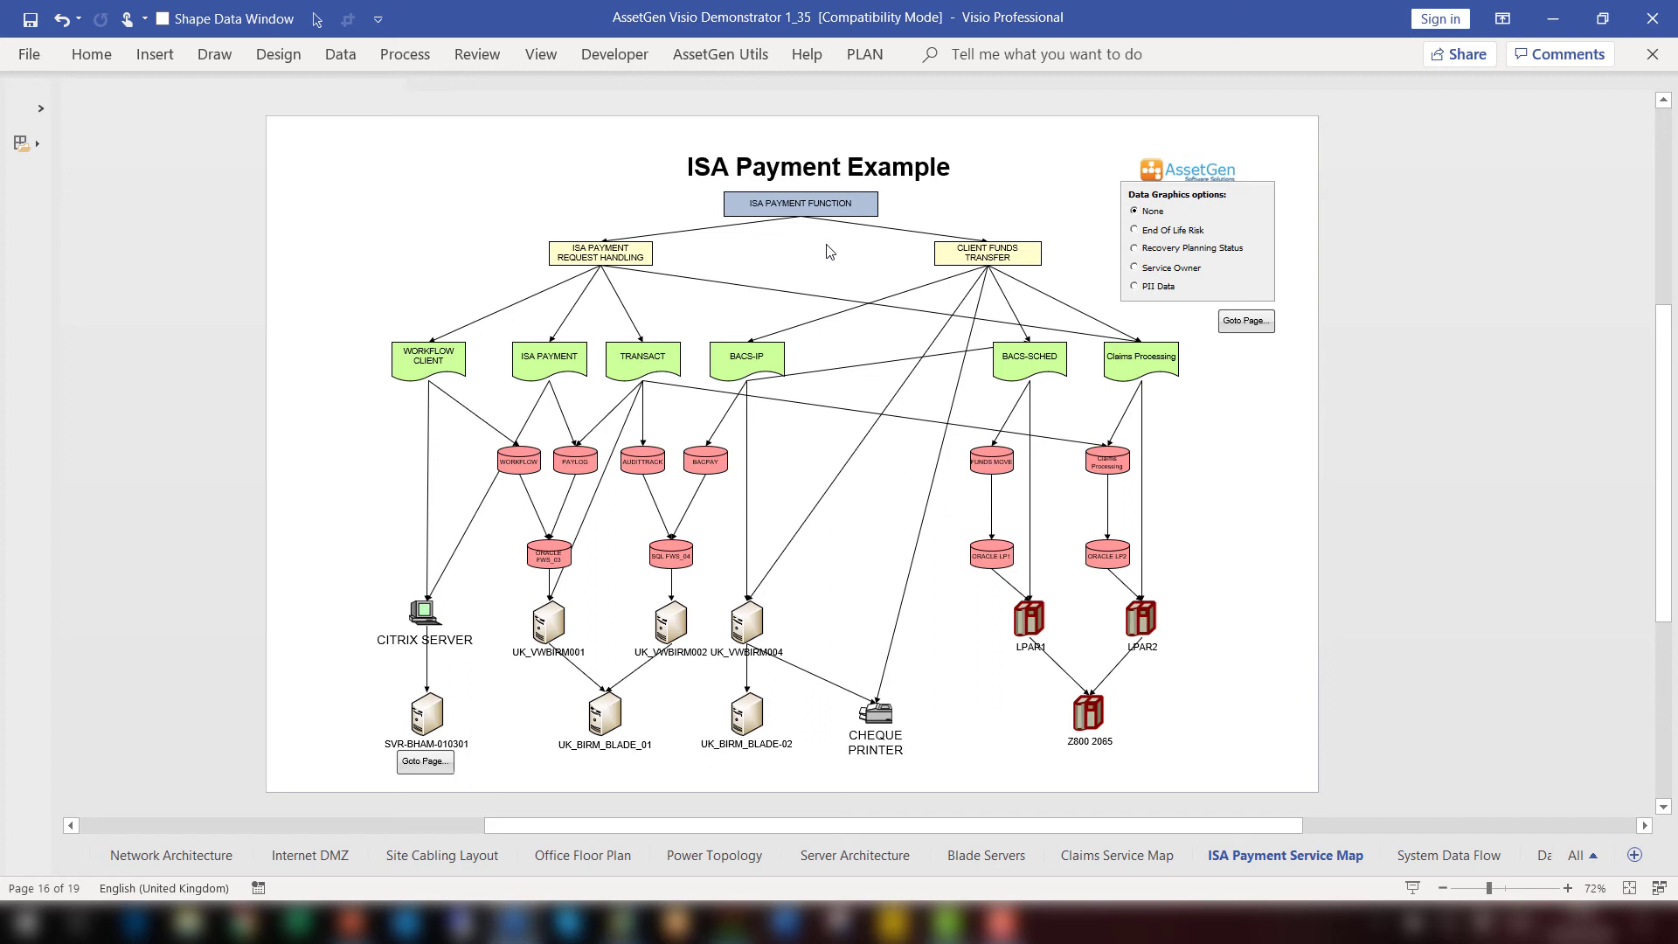
- Show End Of Life Risk, then Recovery Planning Status on the ISA Payment map, then go to System Data Flow
click(1133, 225)
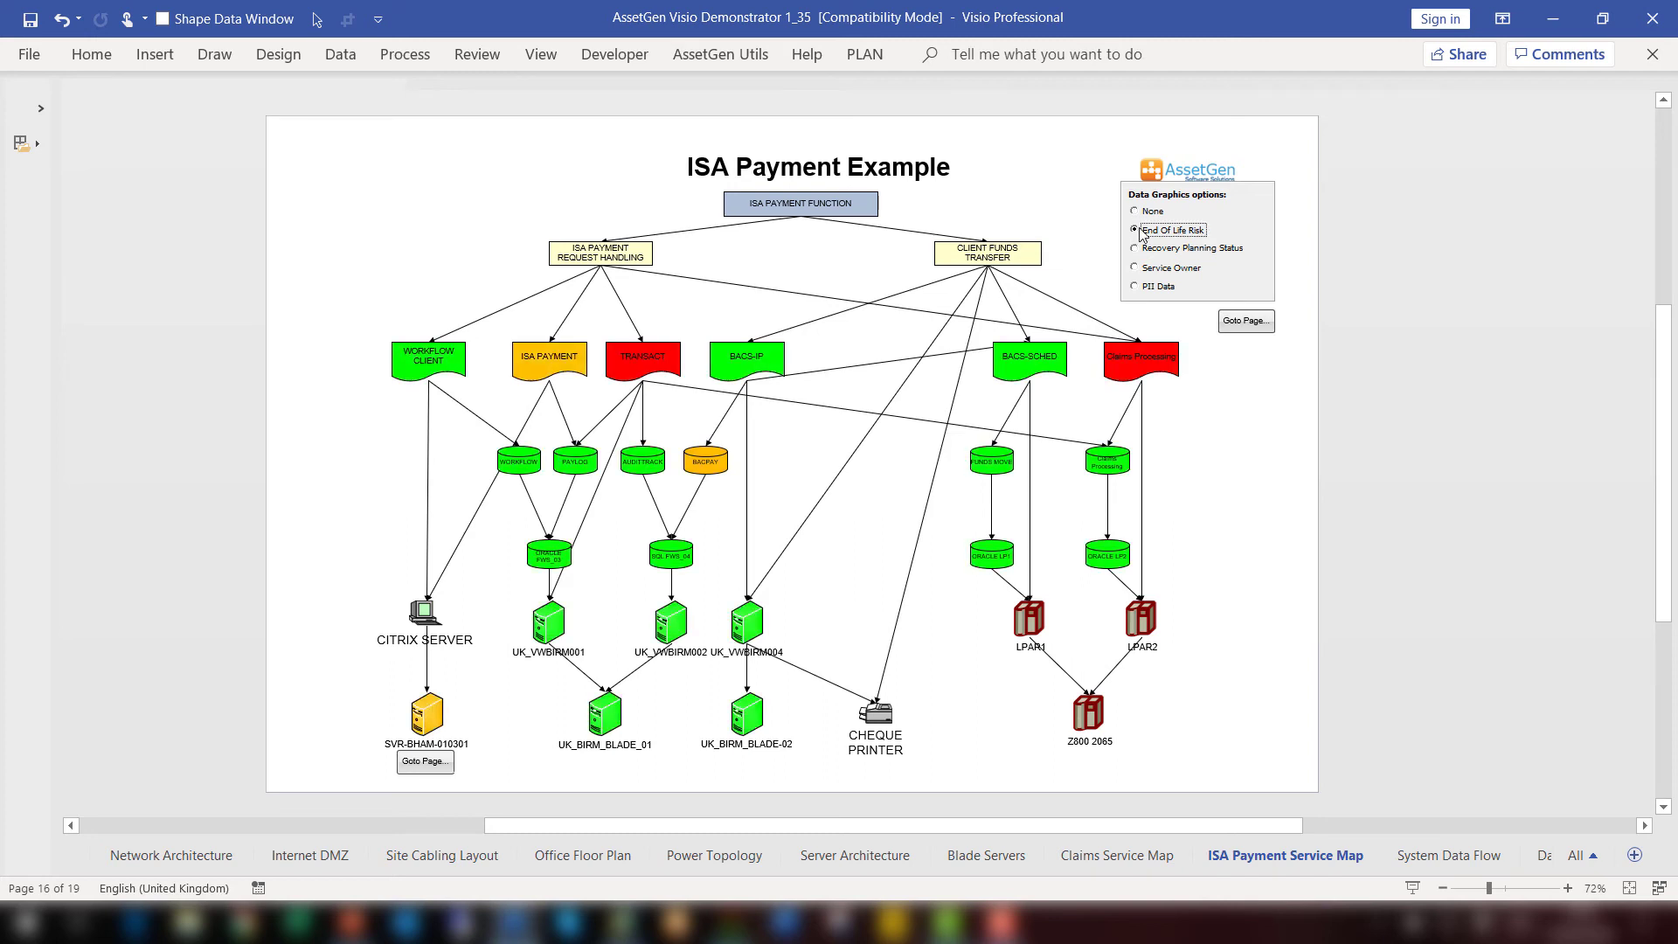
click(1135, 248)
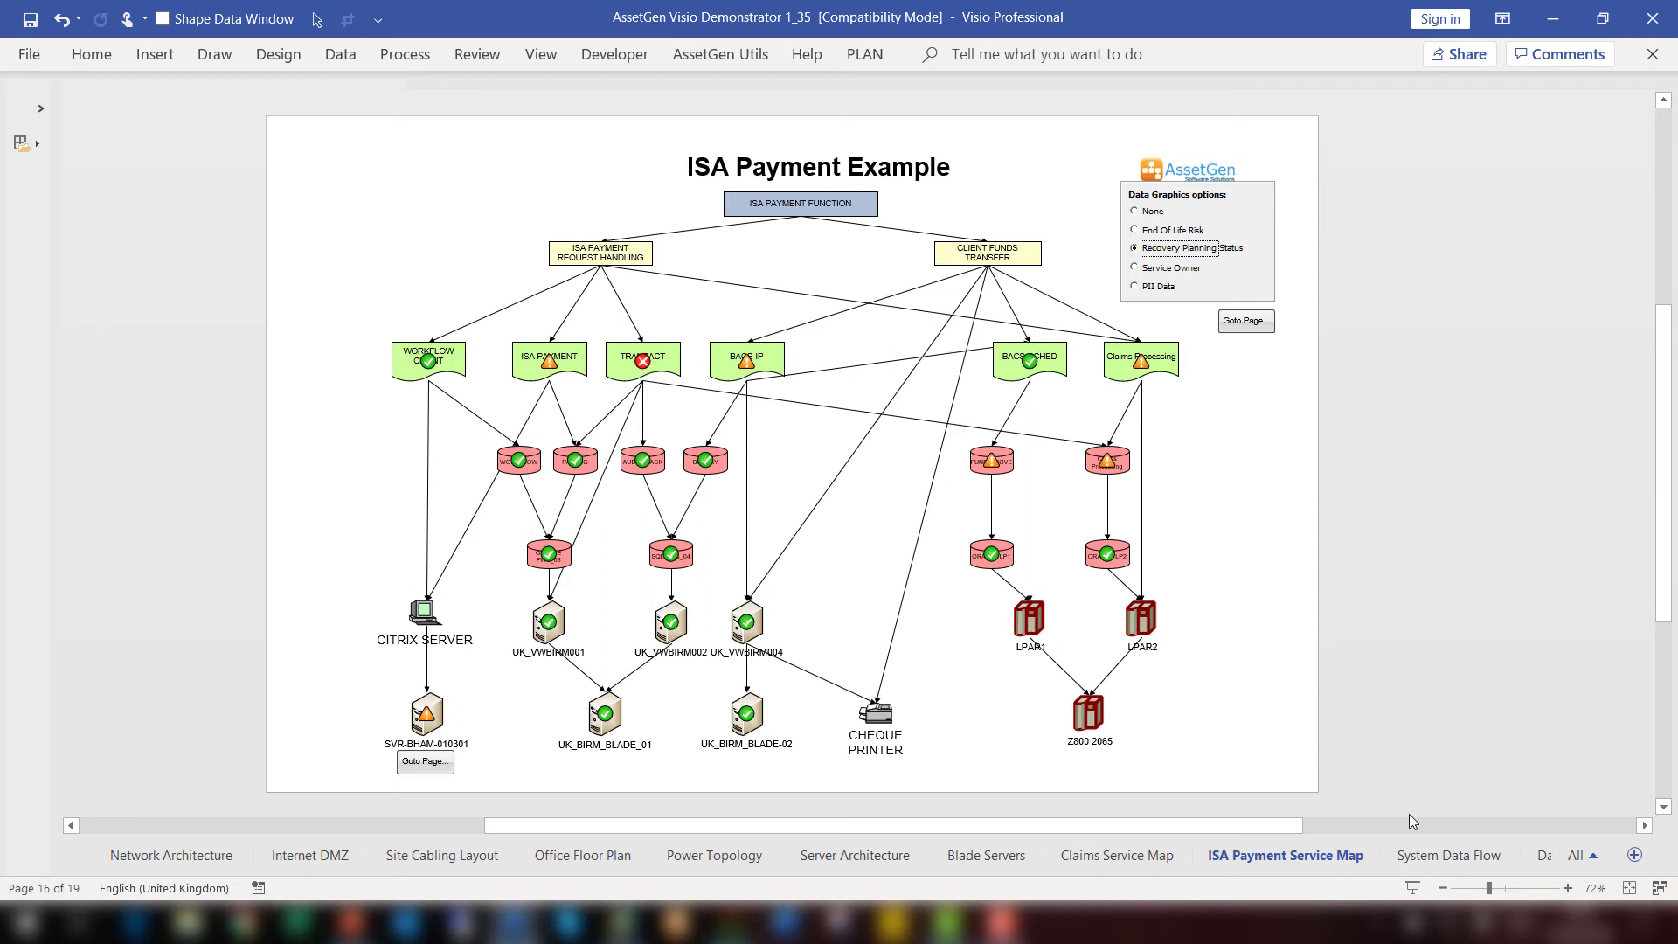
click(1443, 856)
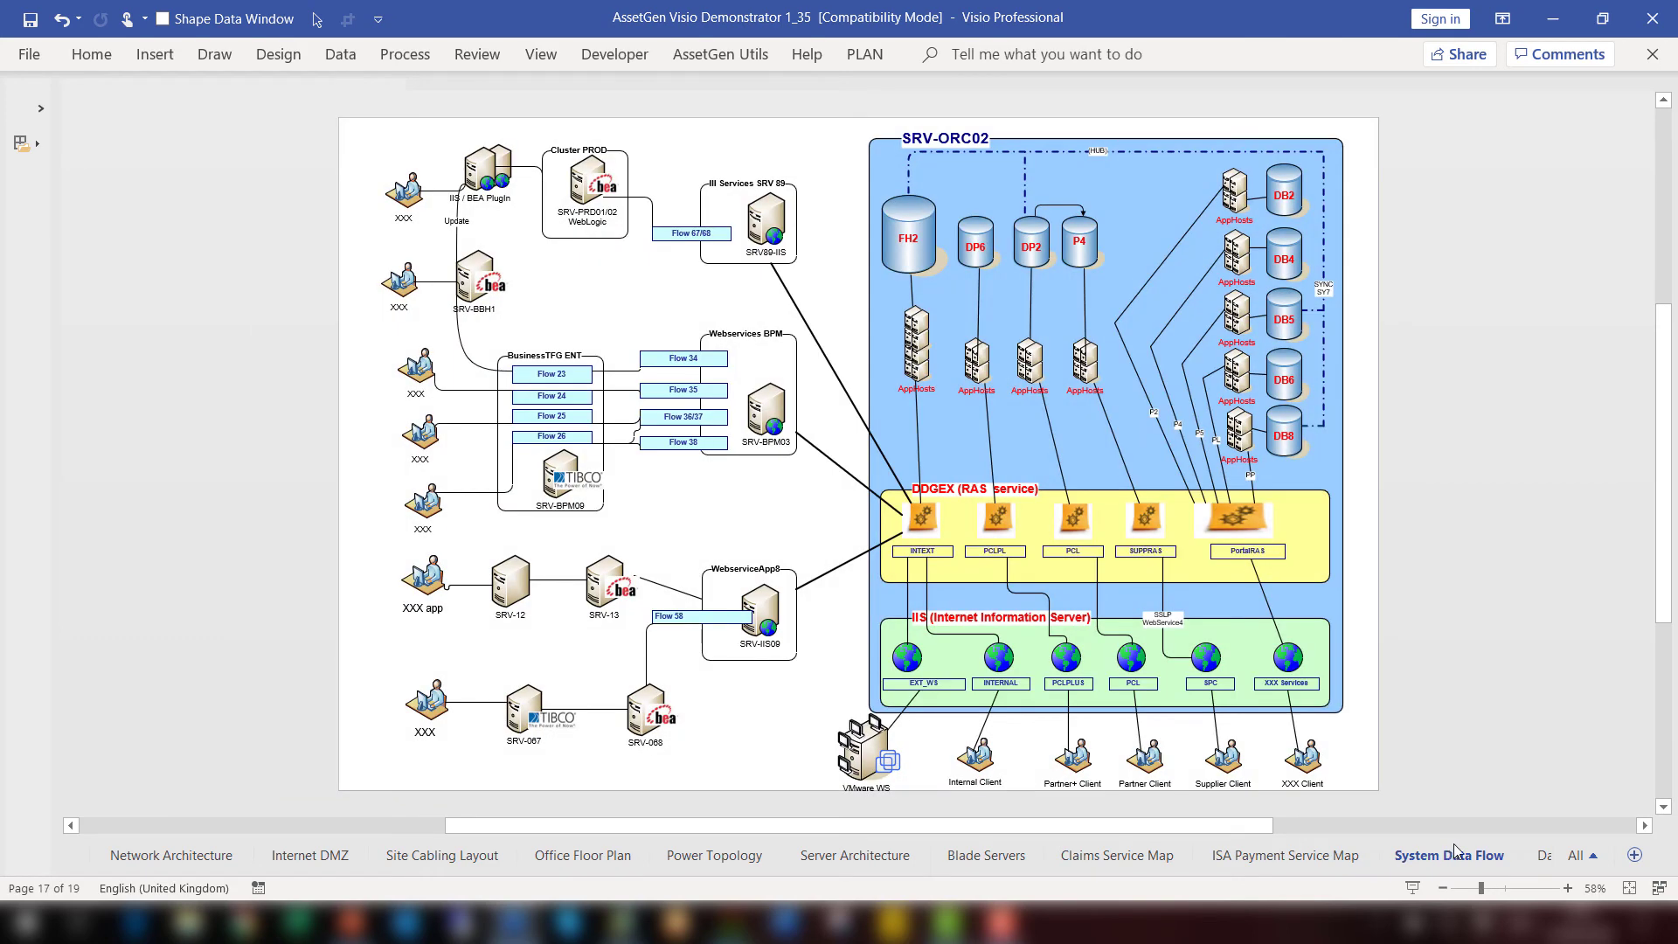
- Switch to the Data Flow Map page showing ISA Payment Transaction Process Flows
click(1544, 856)
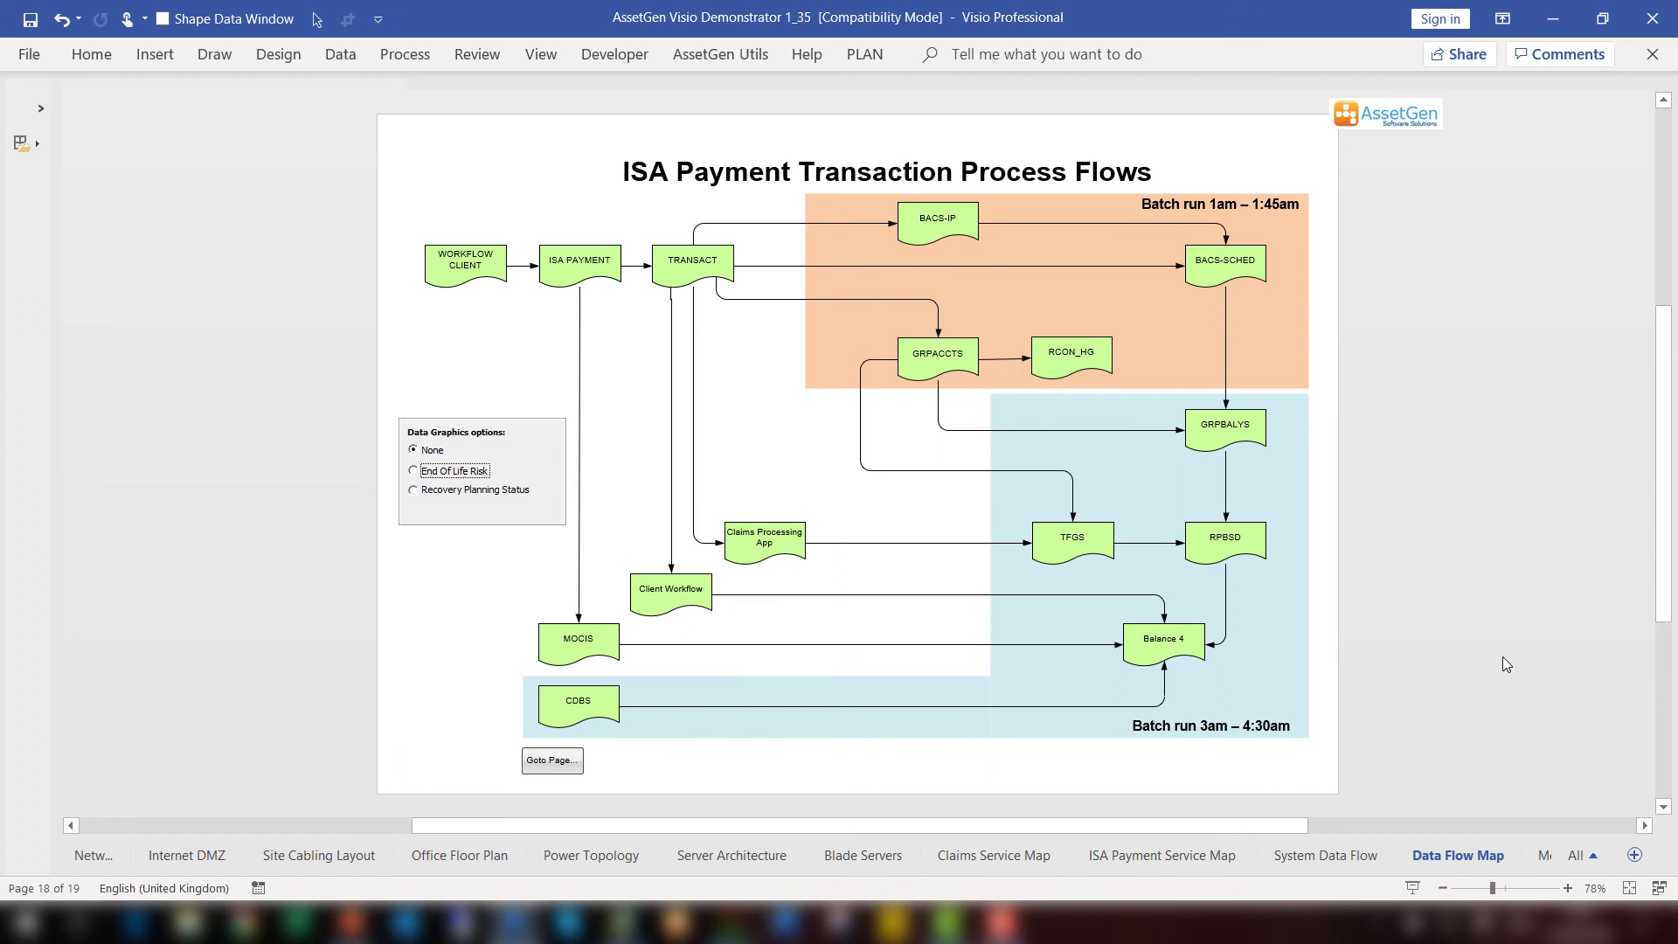
- From the Configuration Item Viewer, start a new Impact Analysis across Multiple CIs
mouse_move(742, 923)
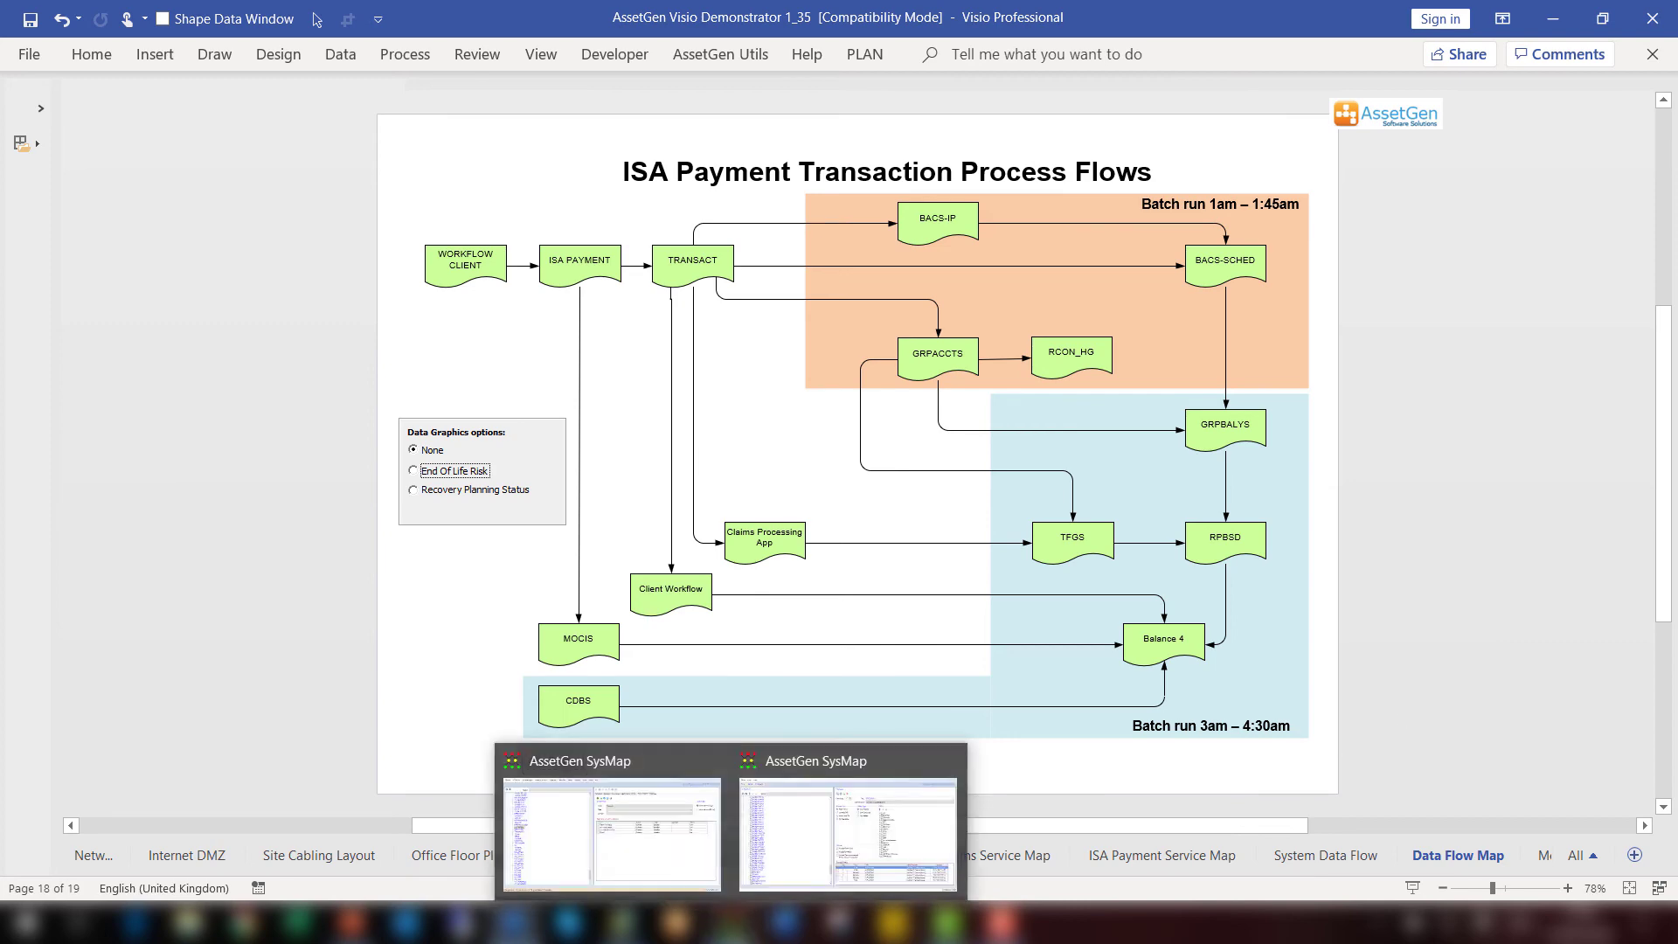
click(790, 857)
key(alt+Tab)
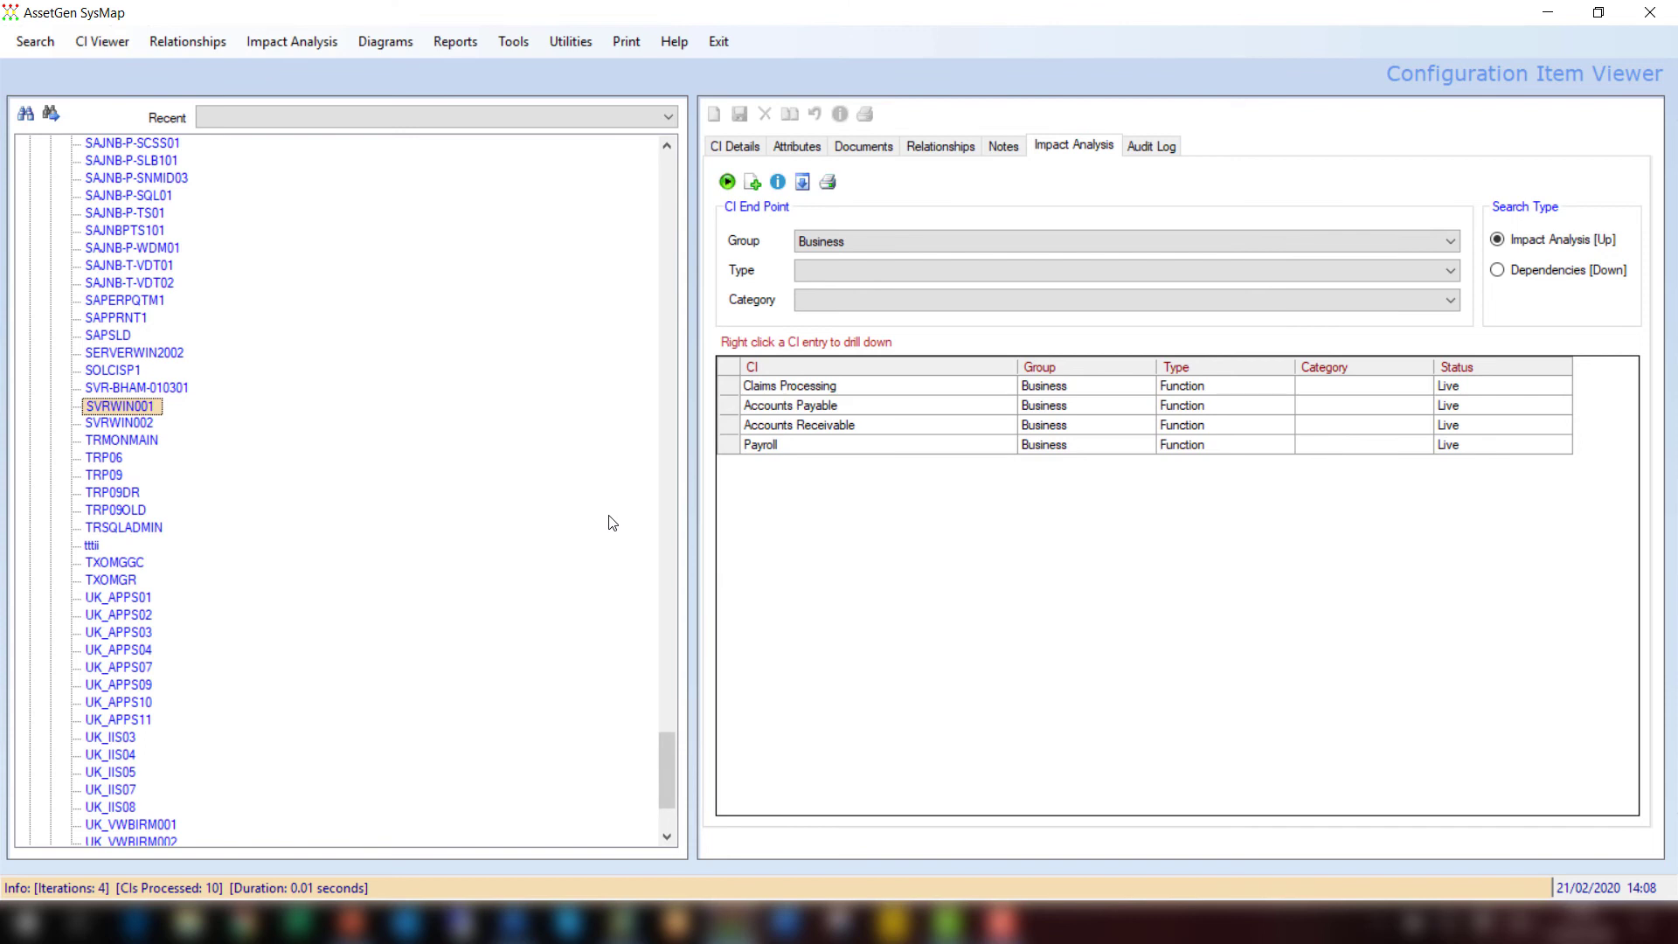
click(323, 43)
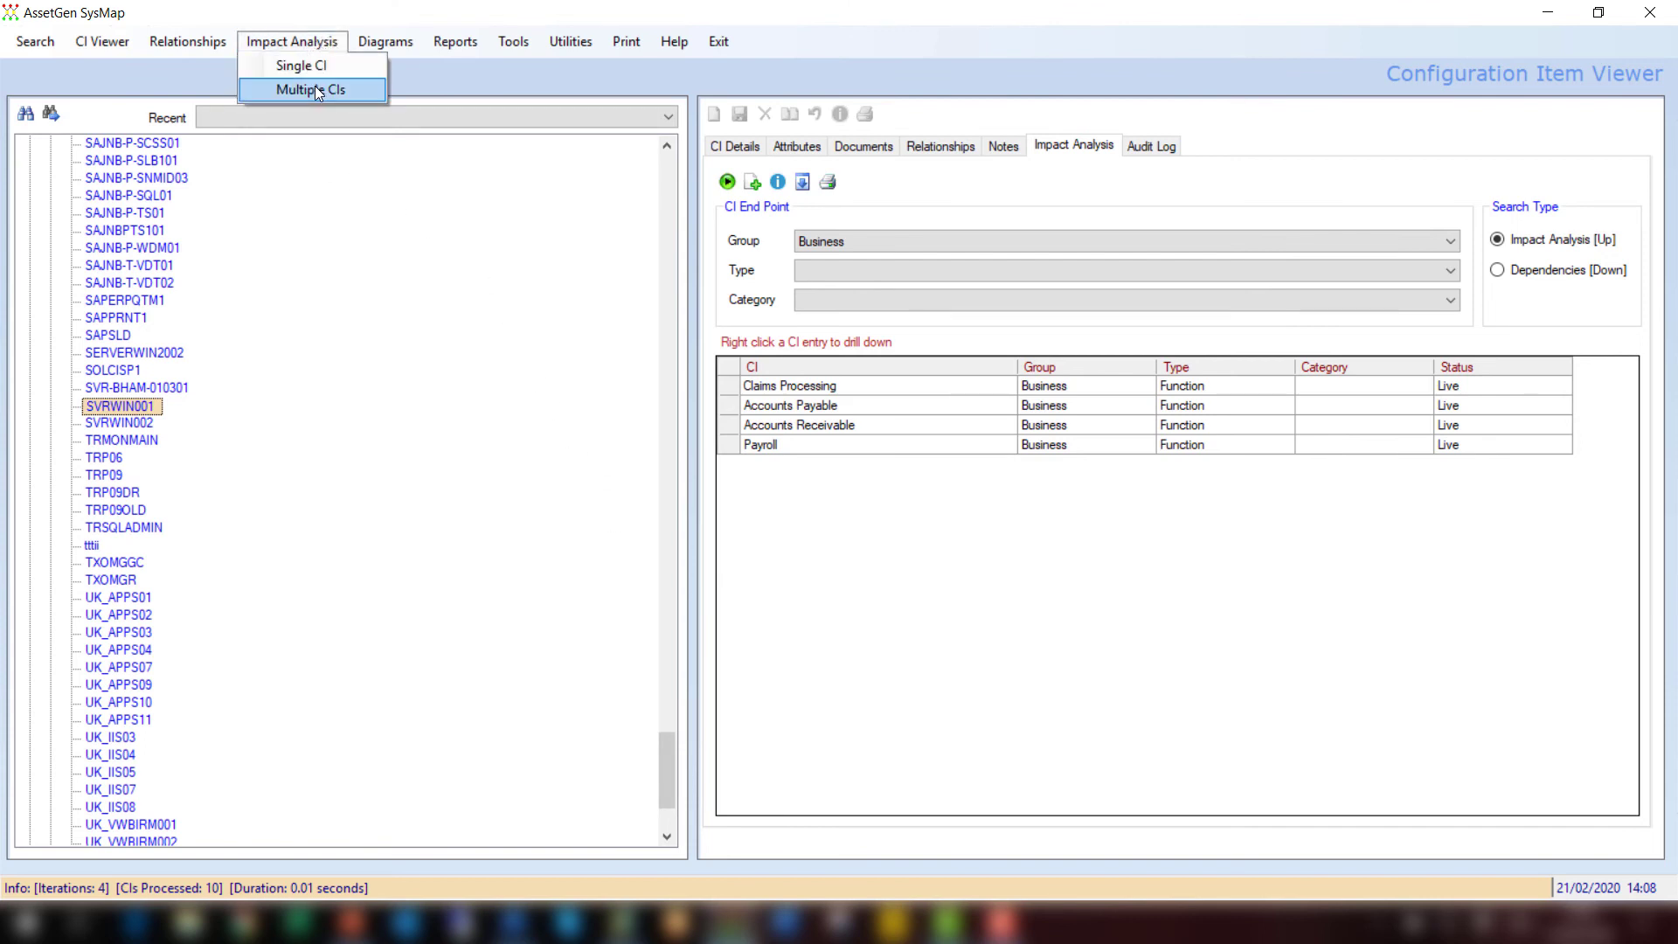
click(315, 90)
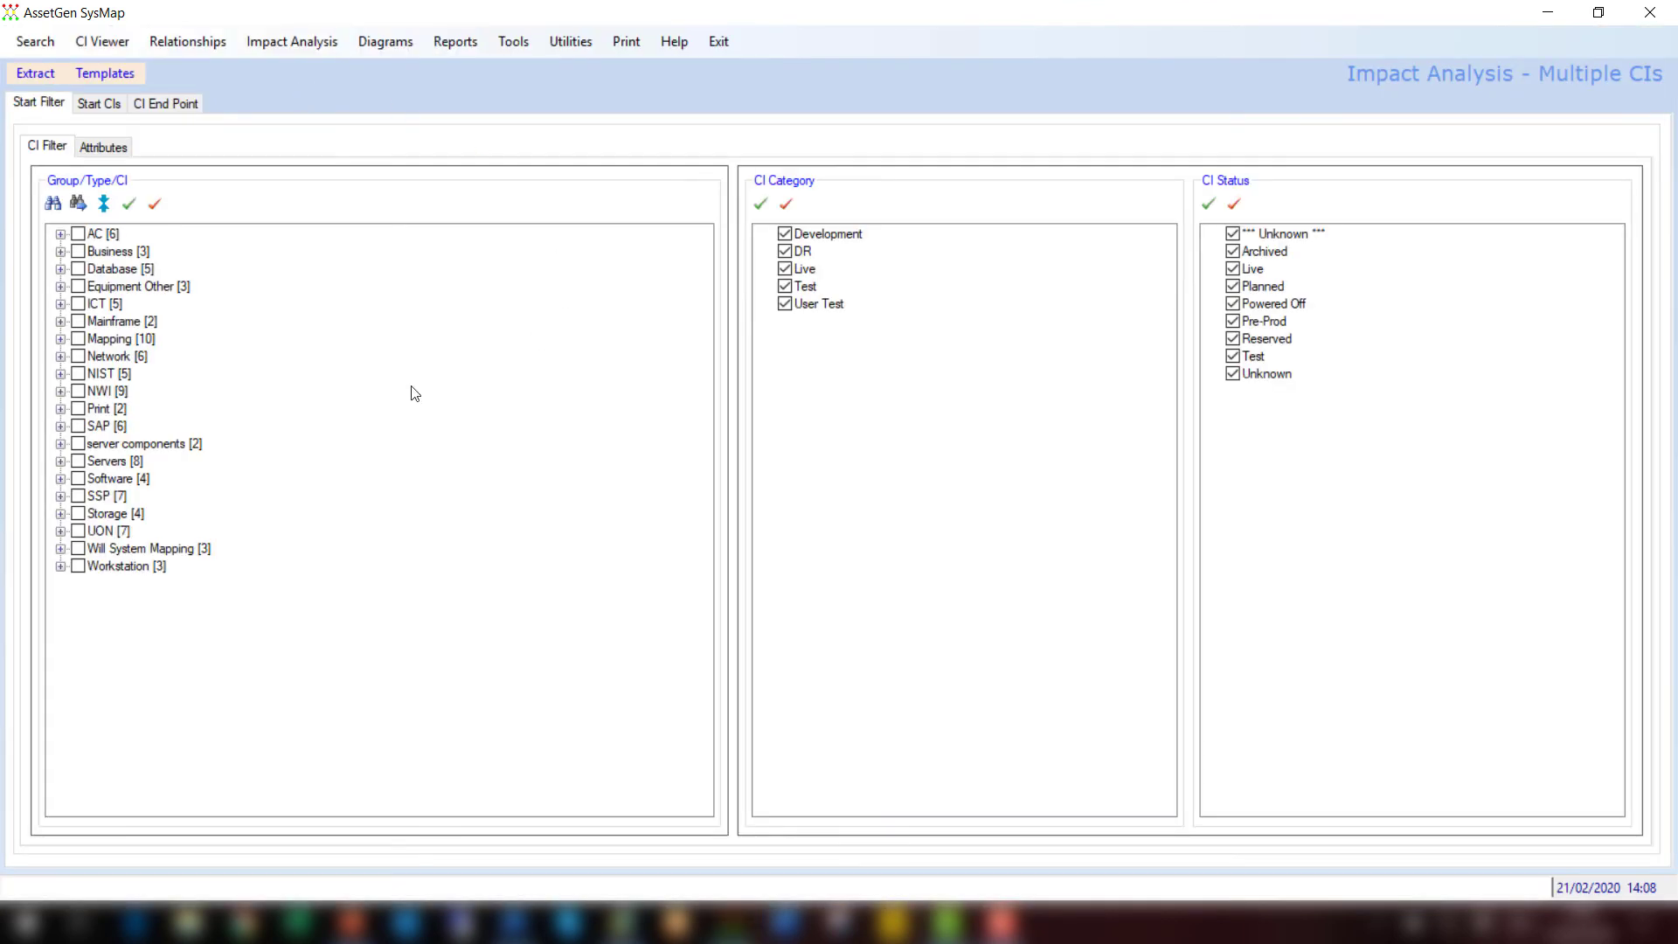
- Extract CLIENT FUNDS TRANSFER, CORE BANKING and GROUP ACCOUNTING as start CIs with Dependencies [Down]
click(61, 252)
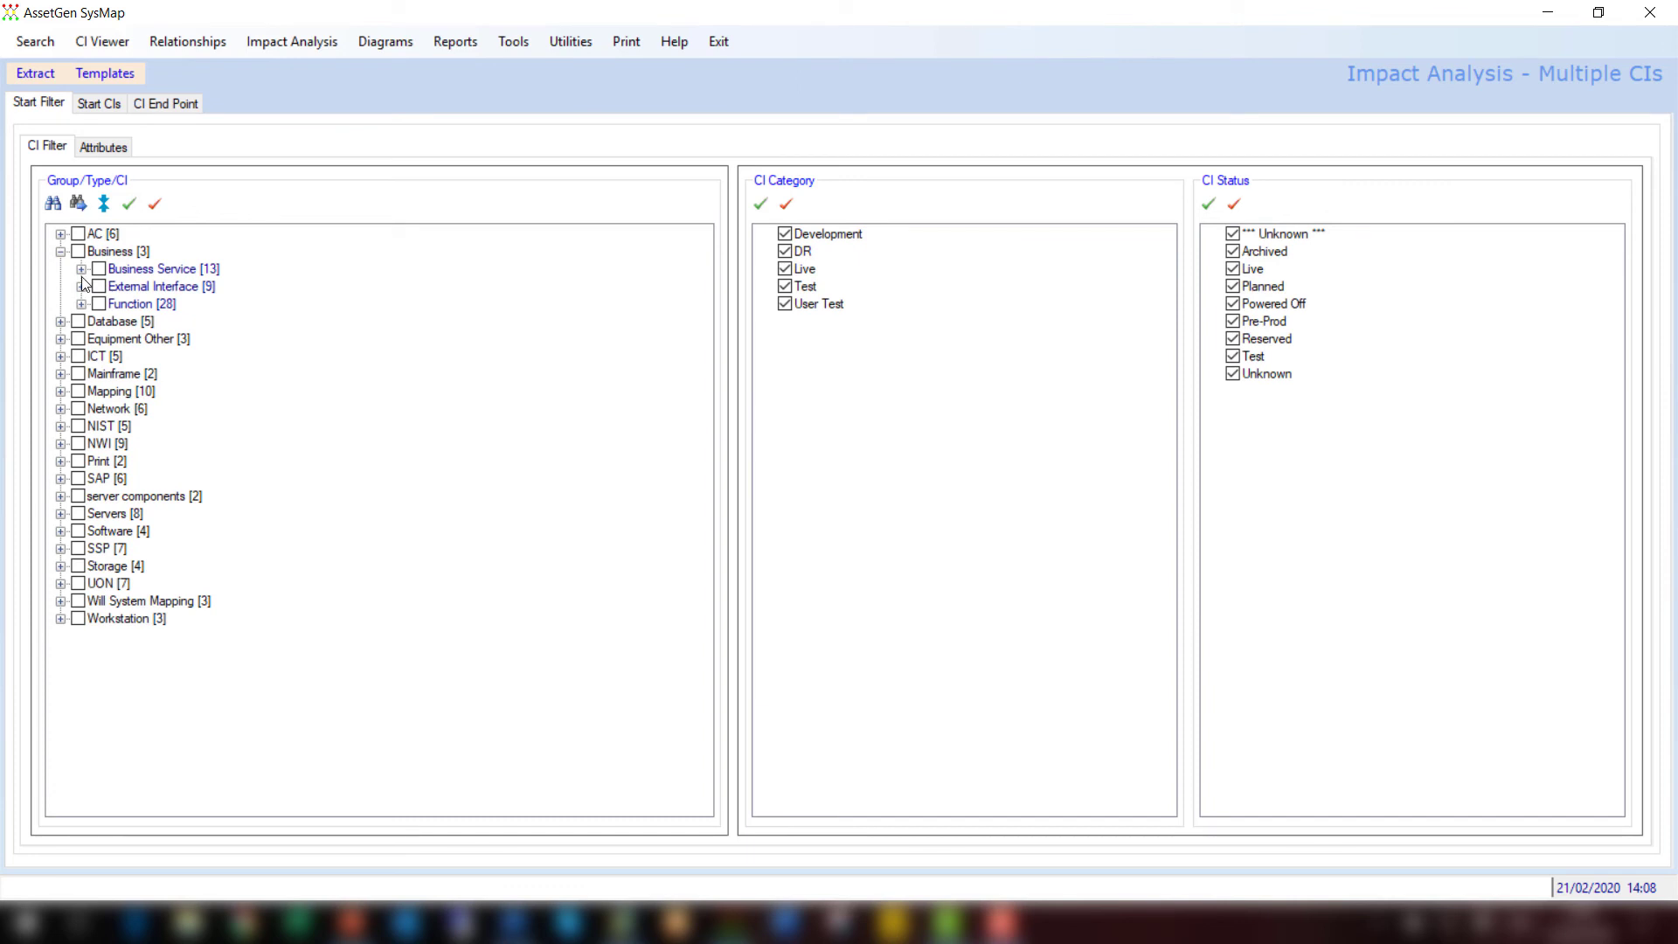
click(81, 270)
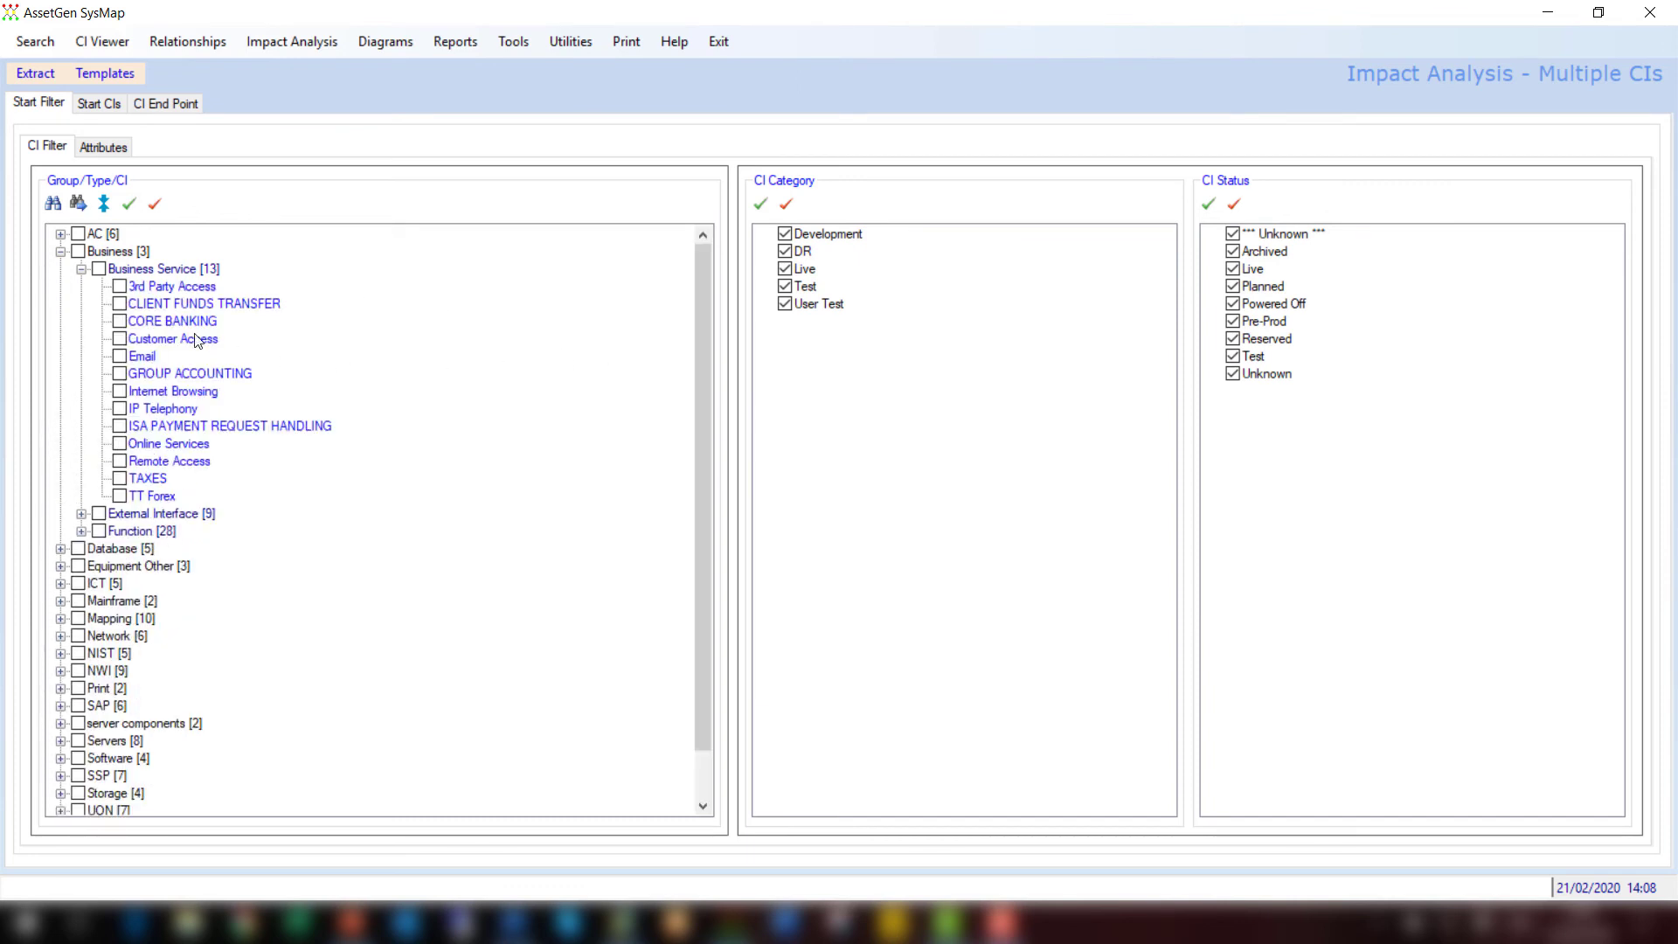
click(122, 305)
click(122, 322)
click(120, 374)
click(104, 110)
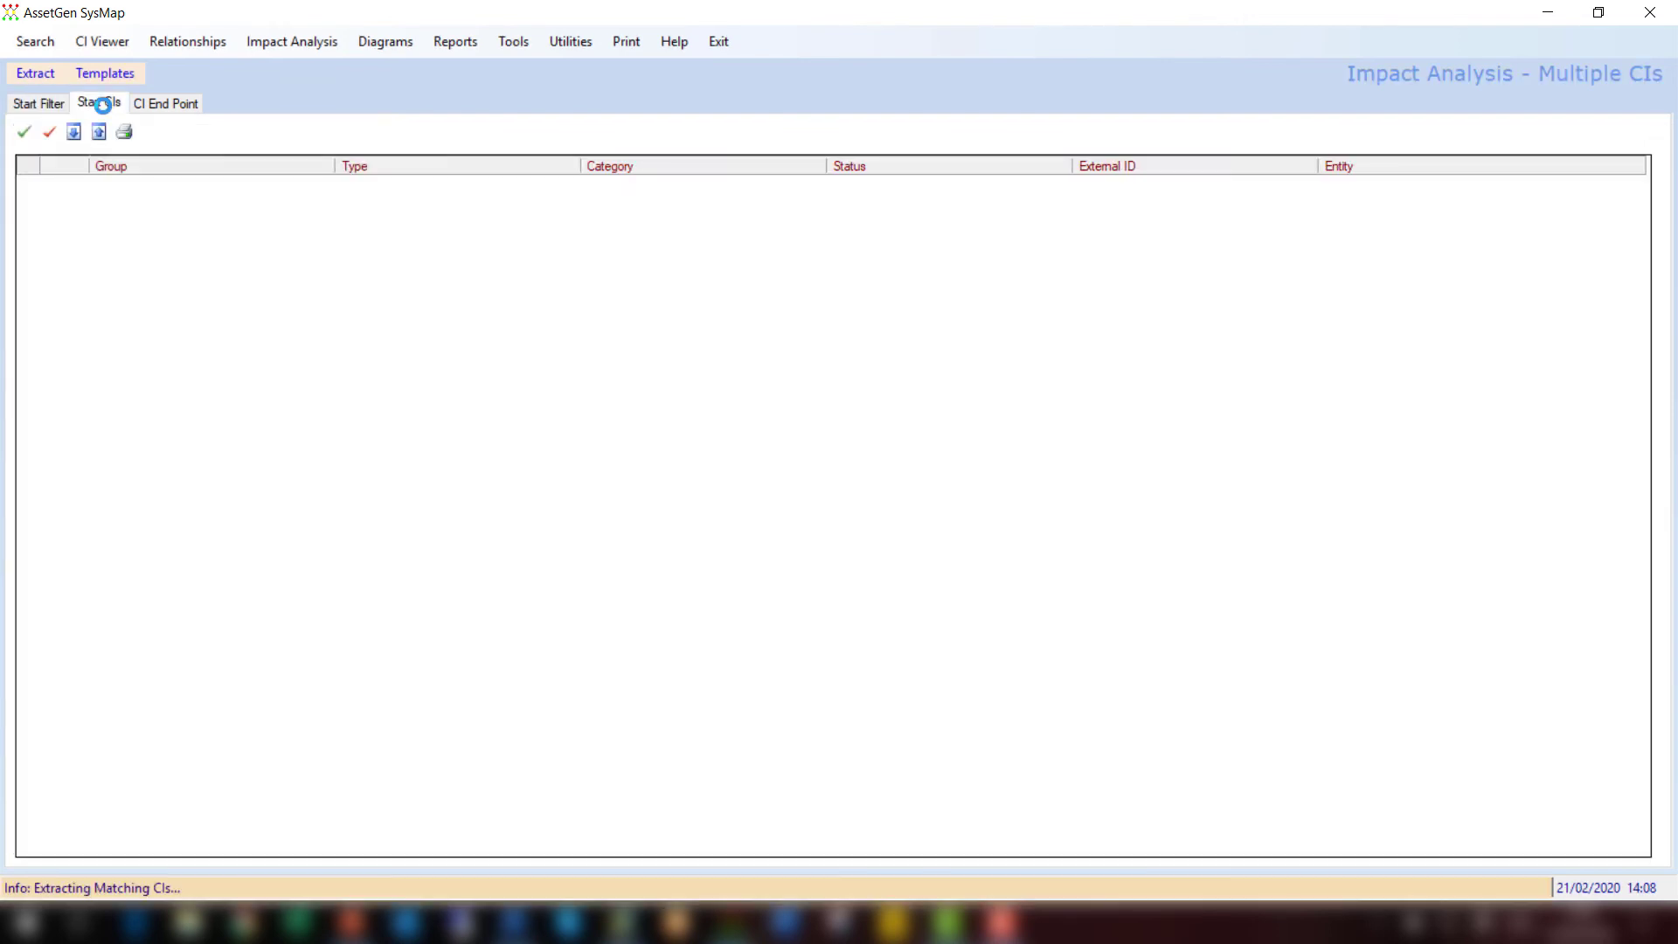
click(183, 112)
click(519, 226)
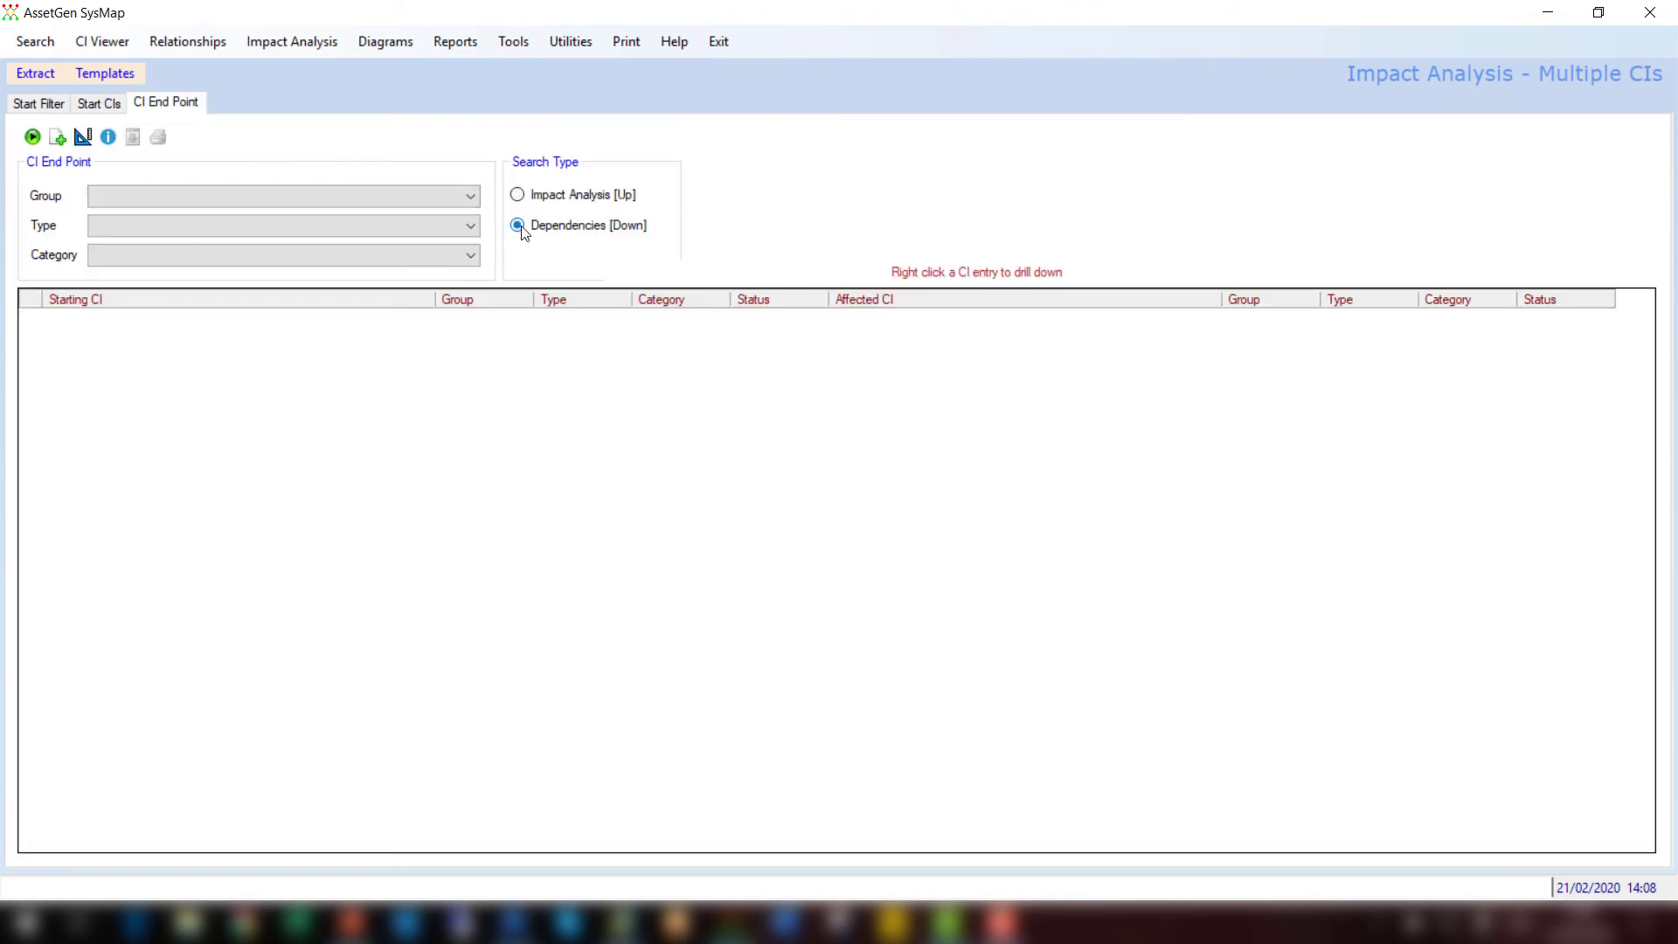
- Run the dependency analysis, filter end points to Software > Software Application, rerun, and sort by Affected CI
click(33, 137)
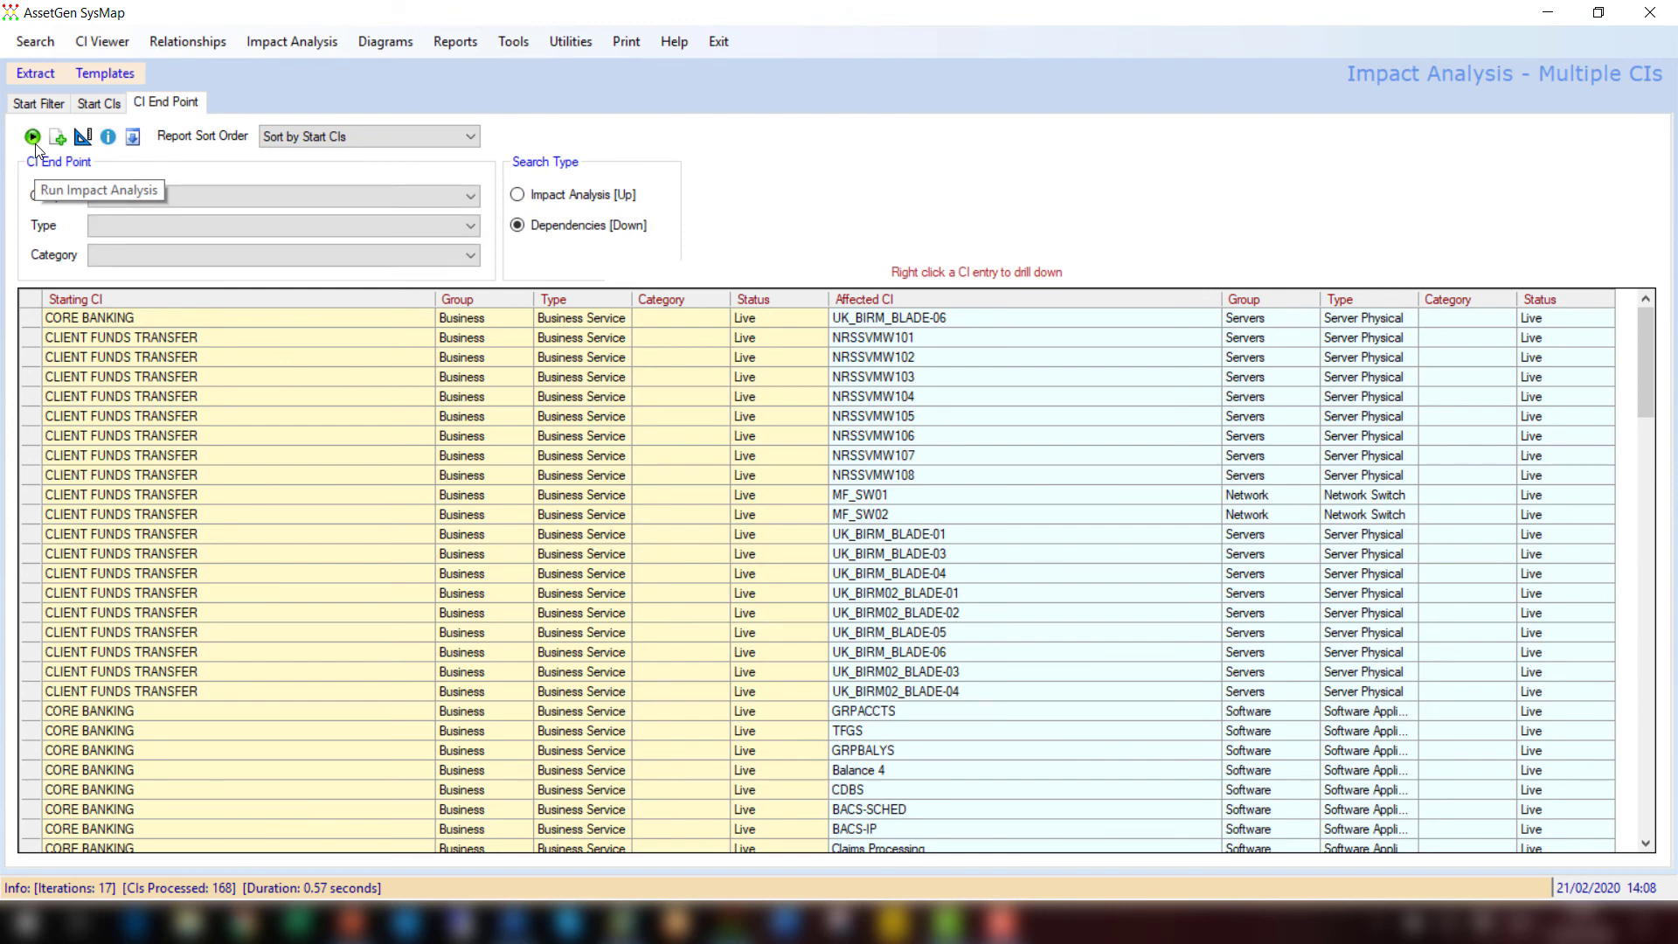
click(122, 299)
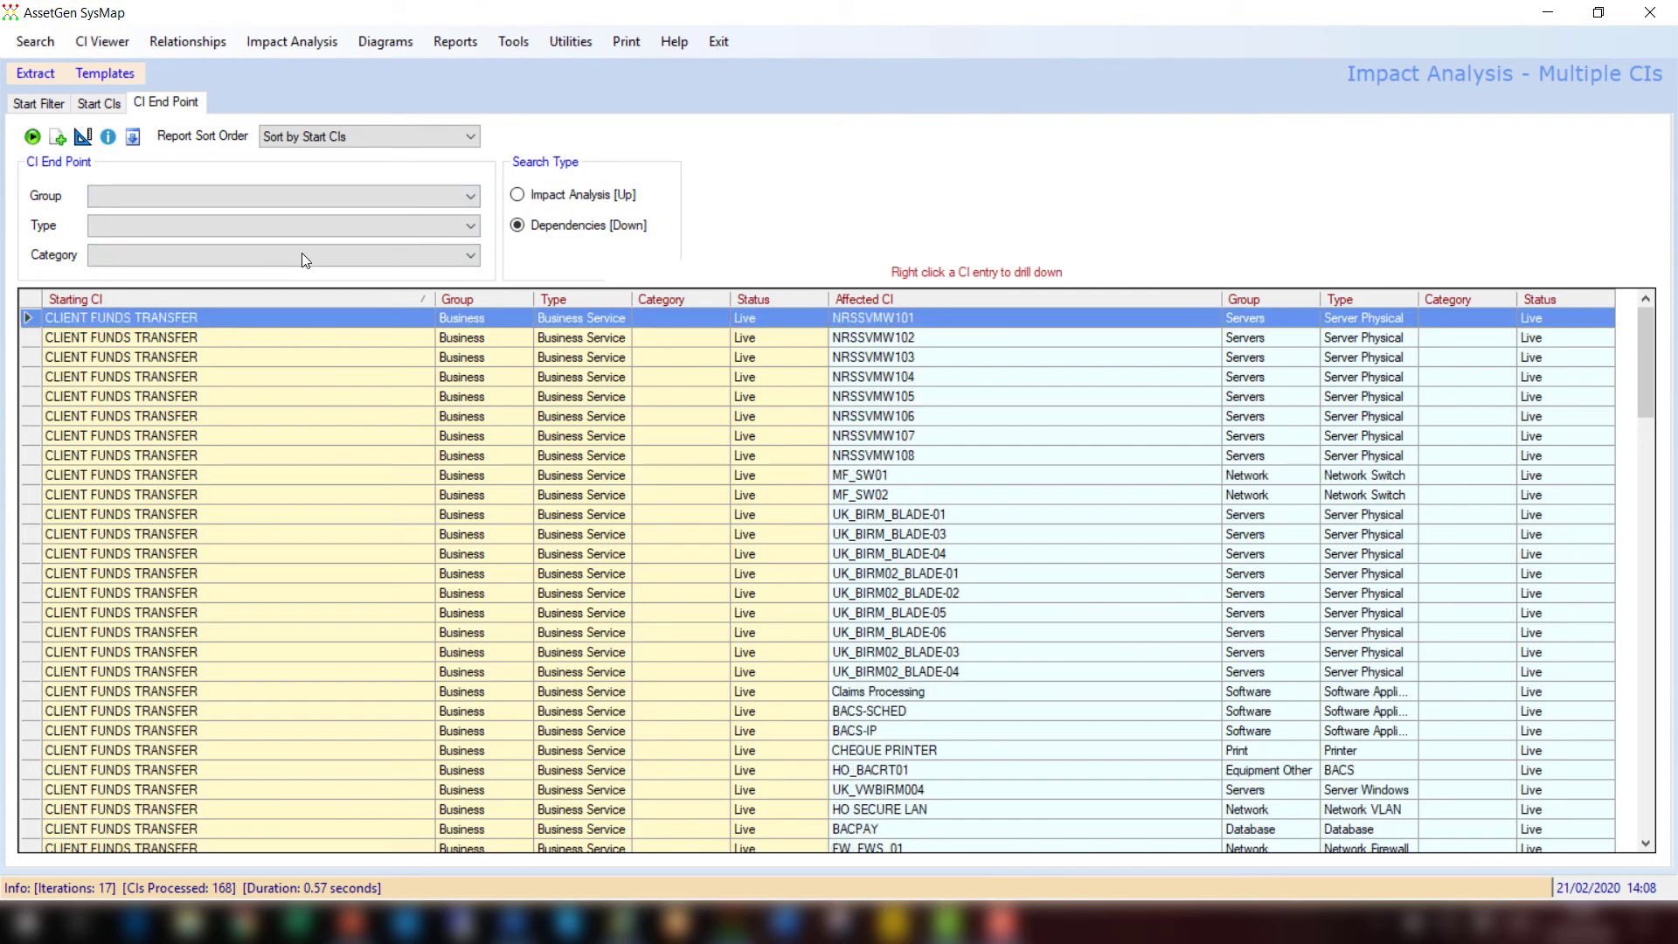
click(421, 194)
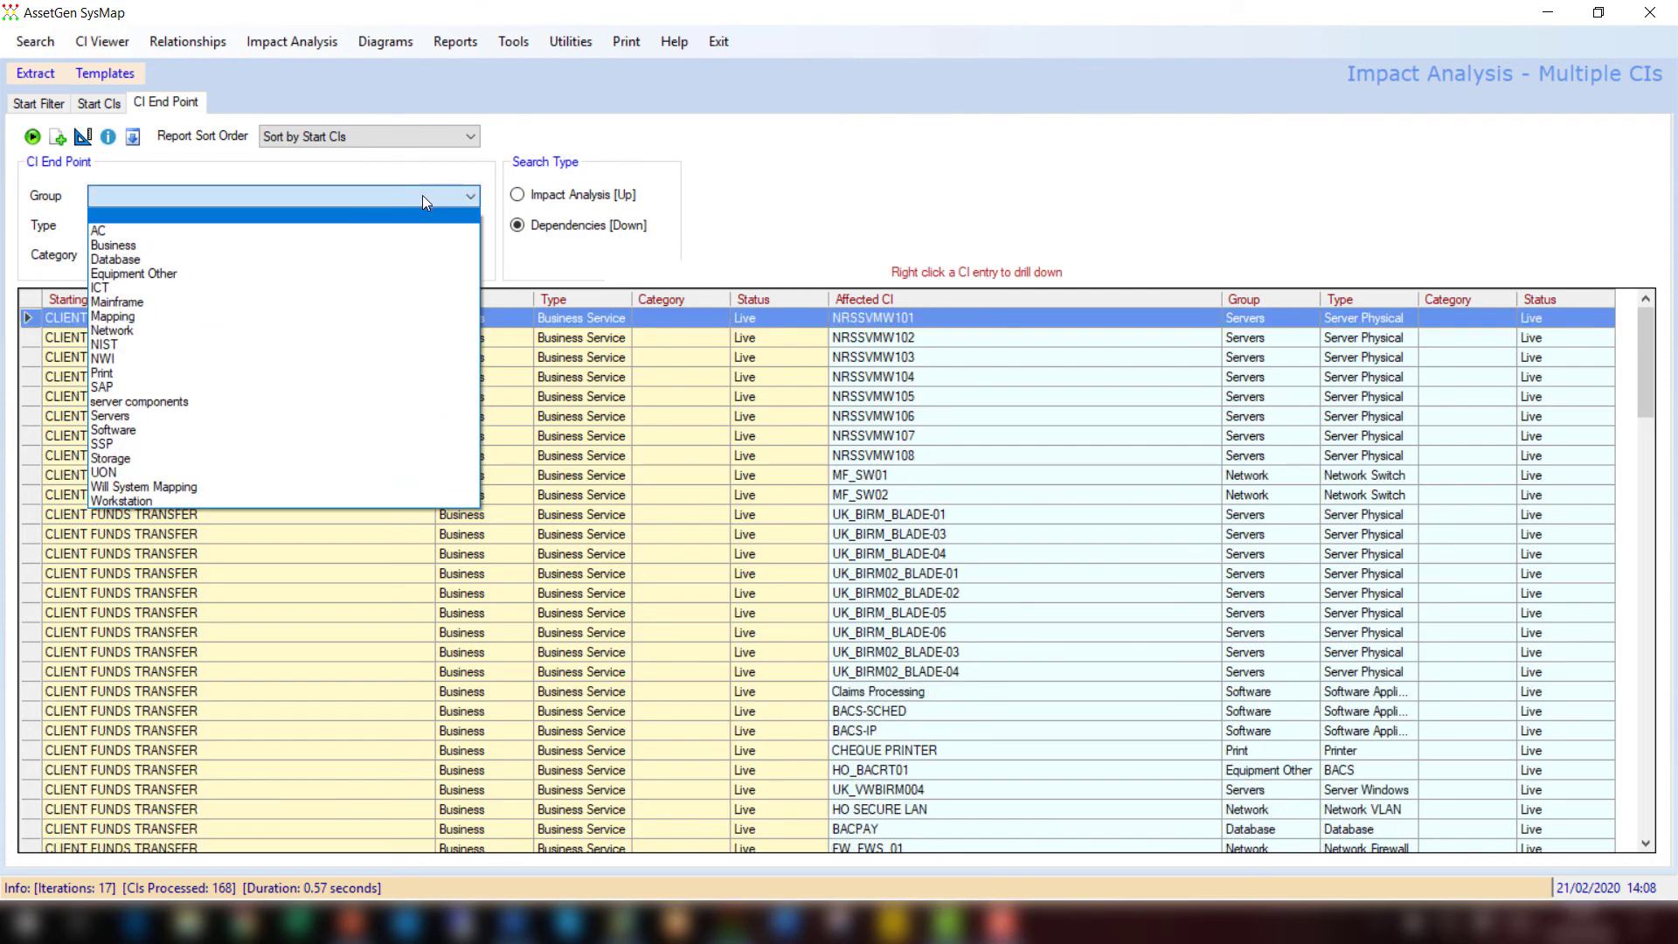
click(365, 429)
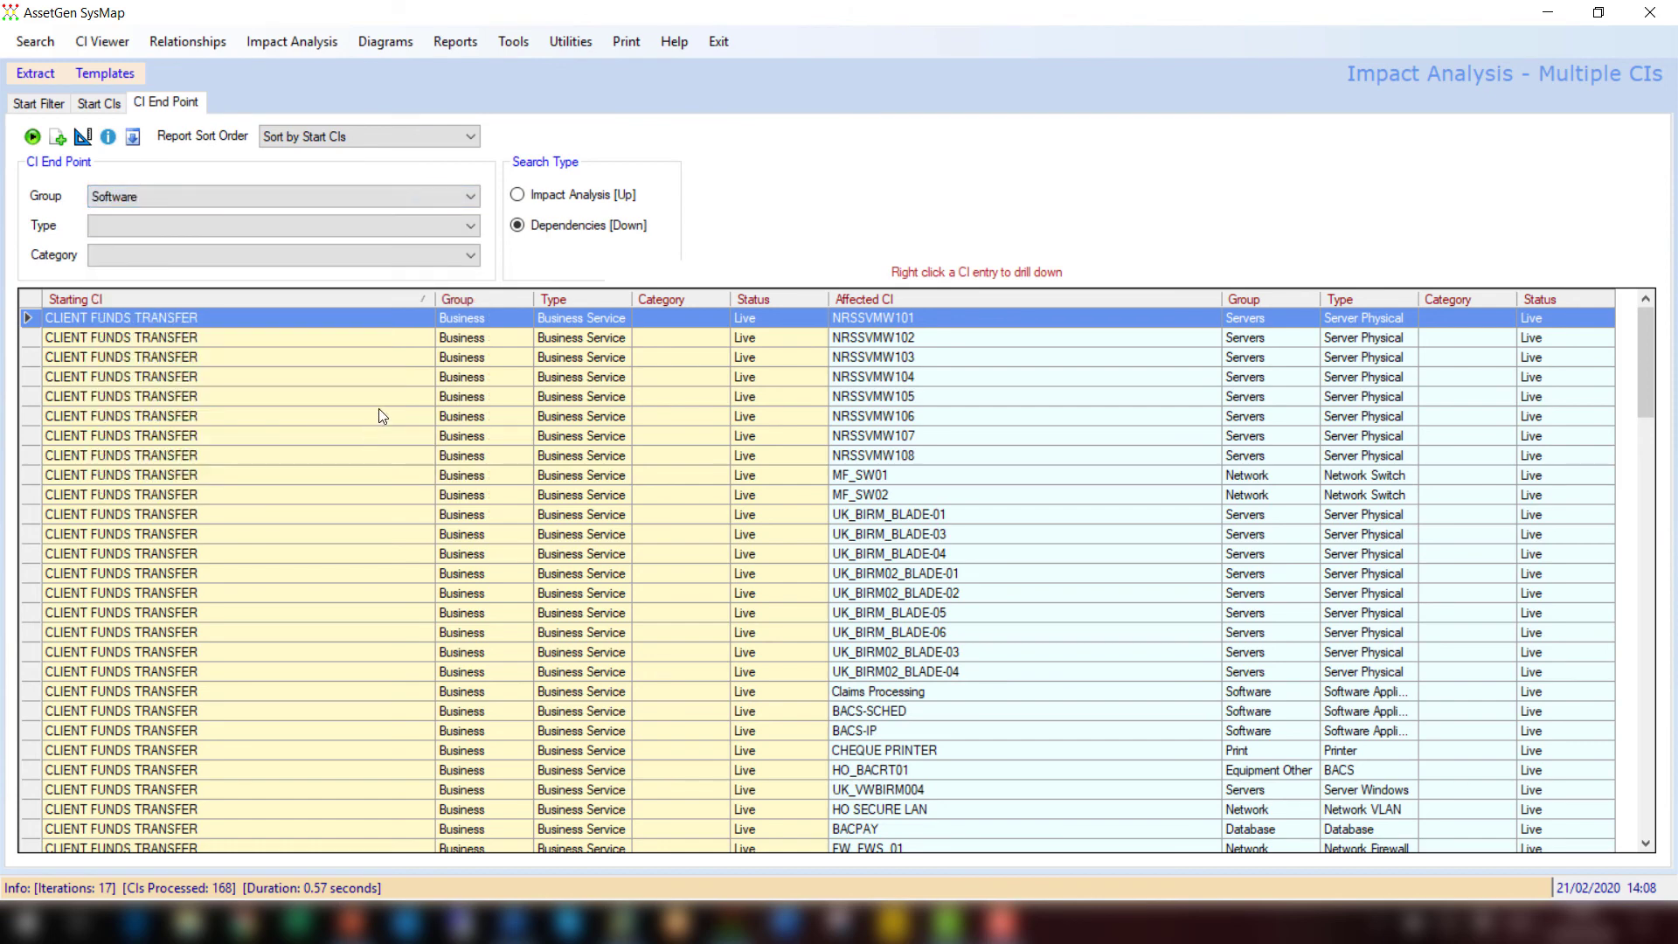
click(386, 225)
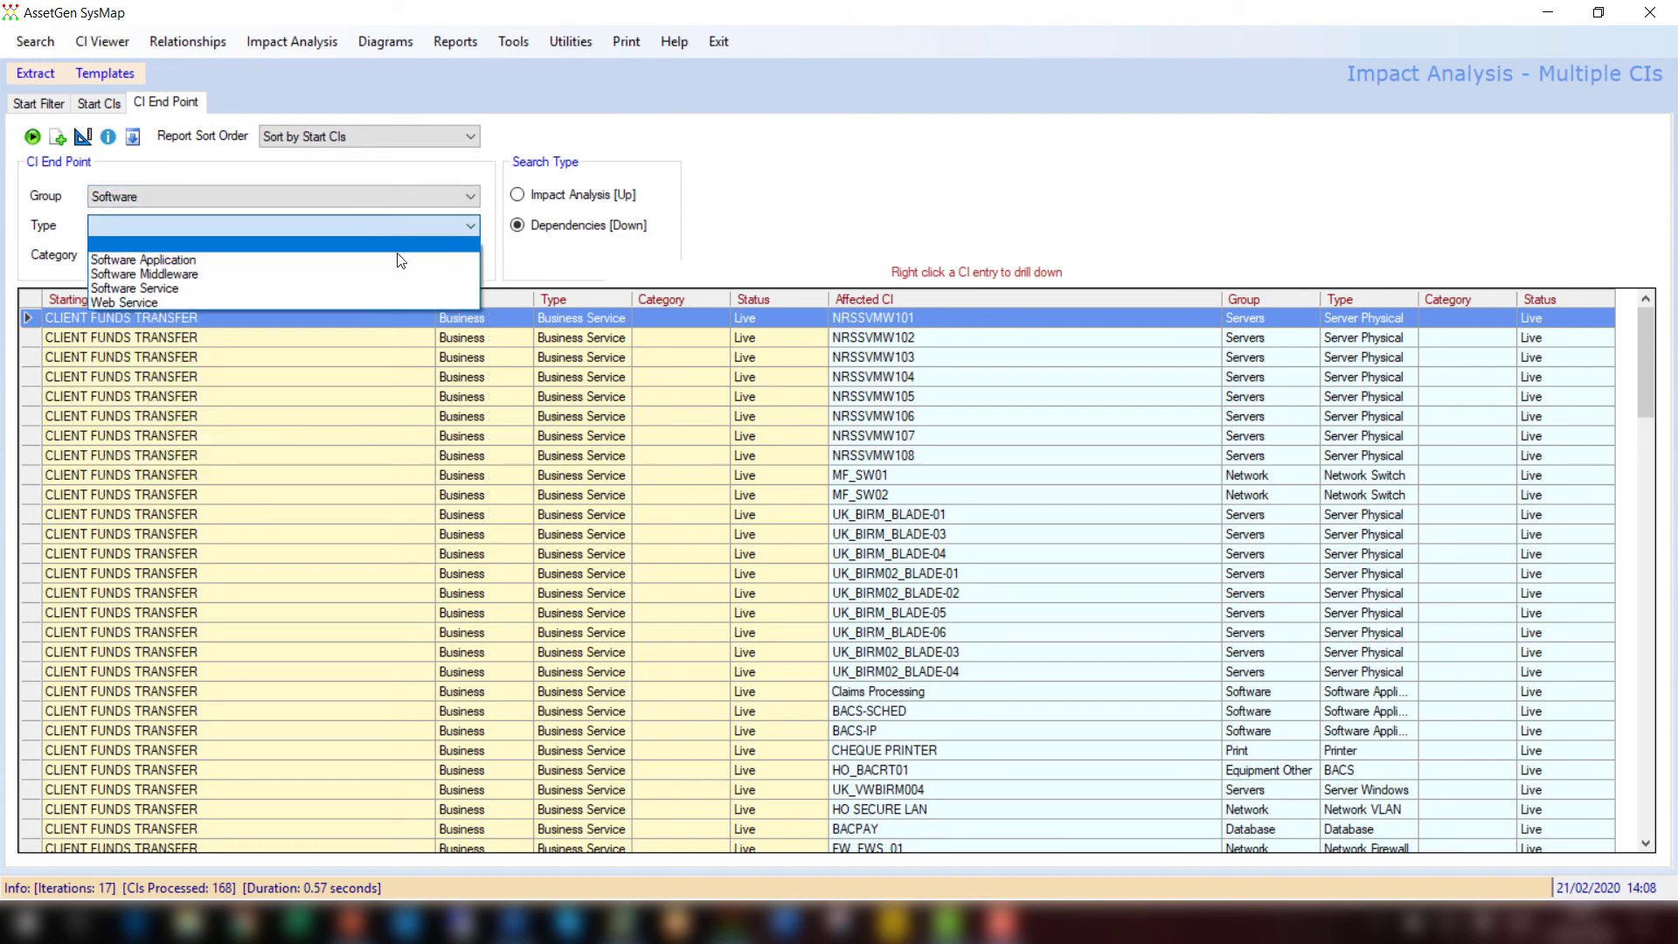
click(397, 257)
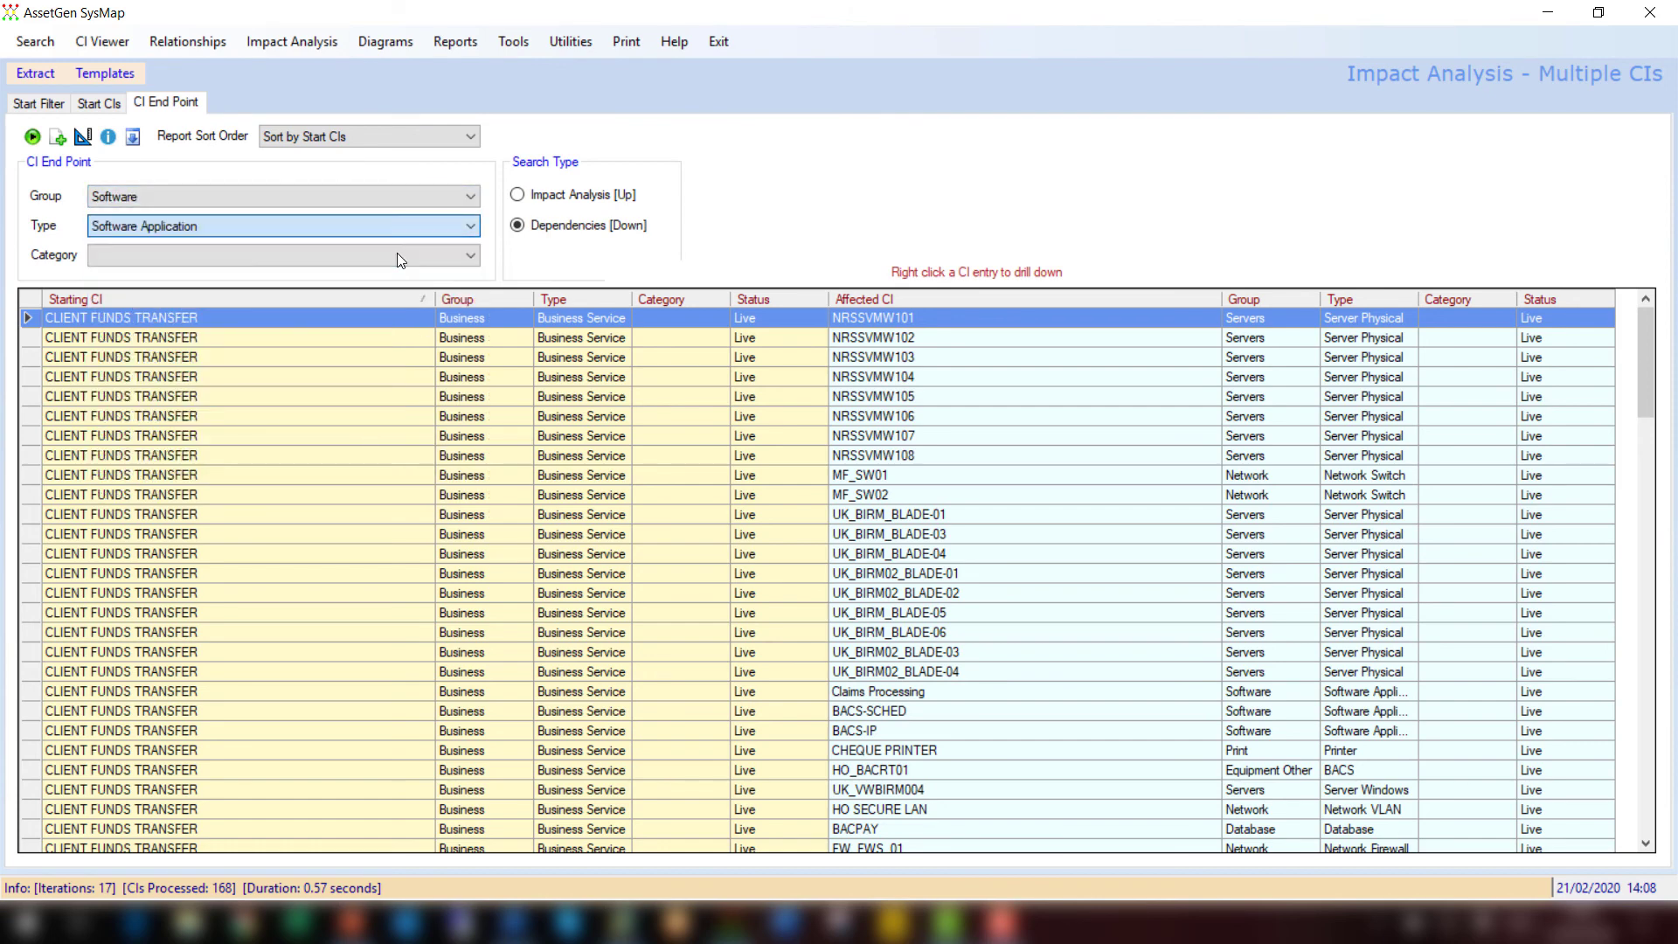
click(31, 137)
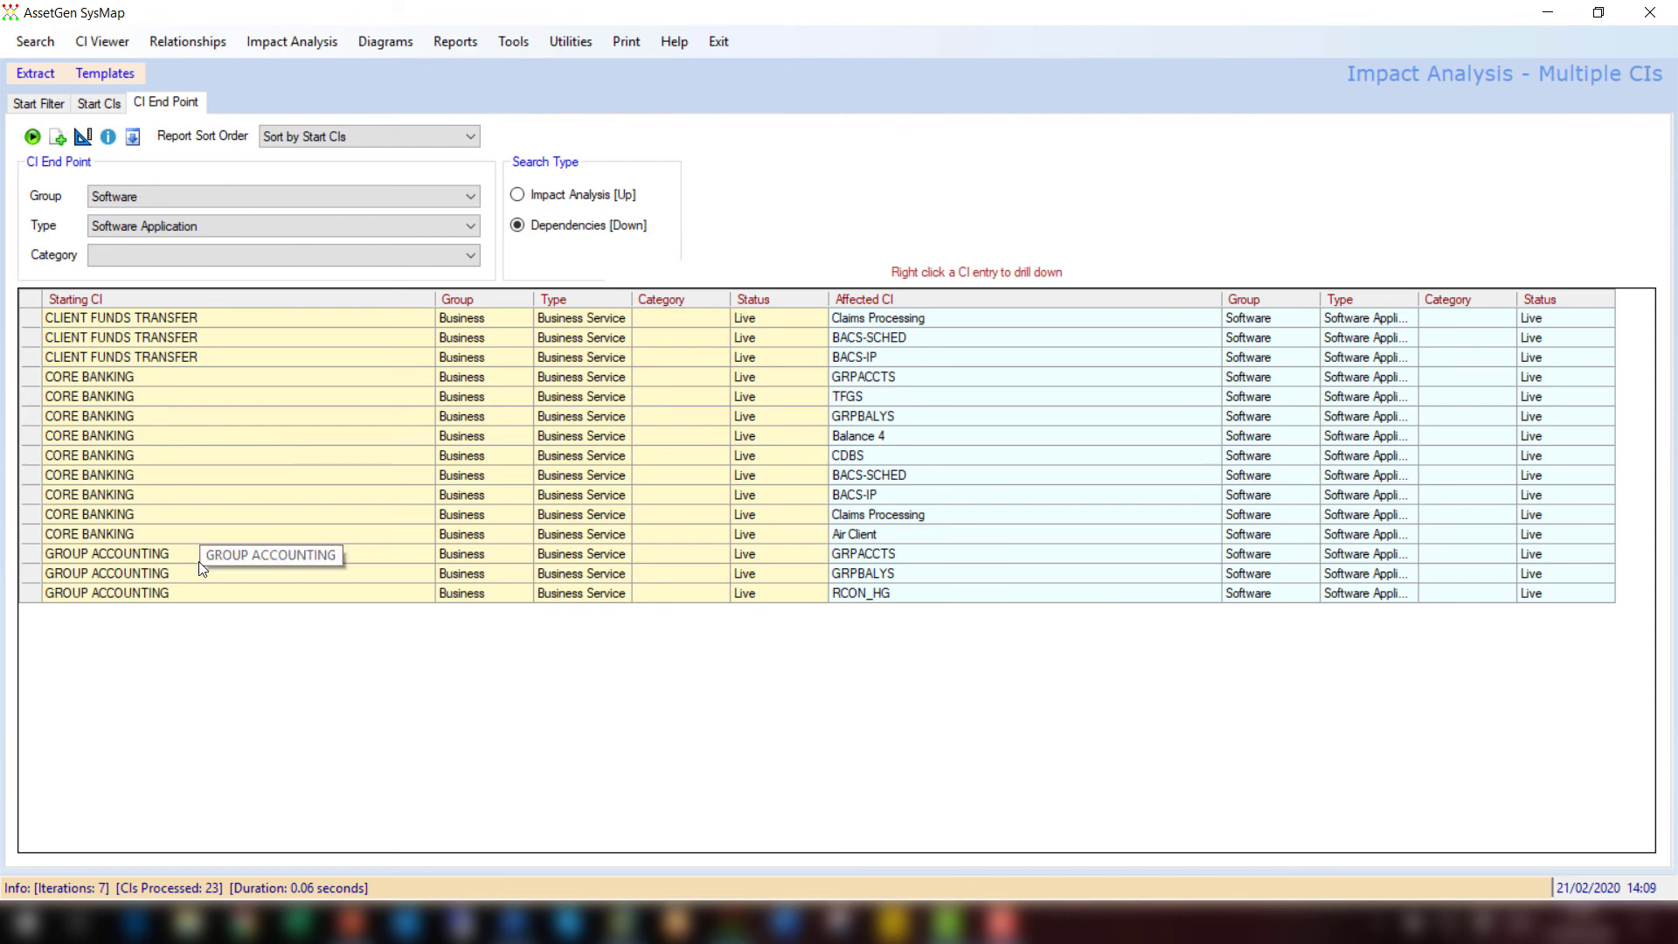
click(943, 297)
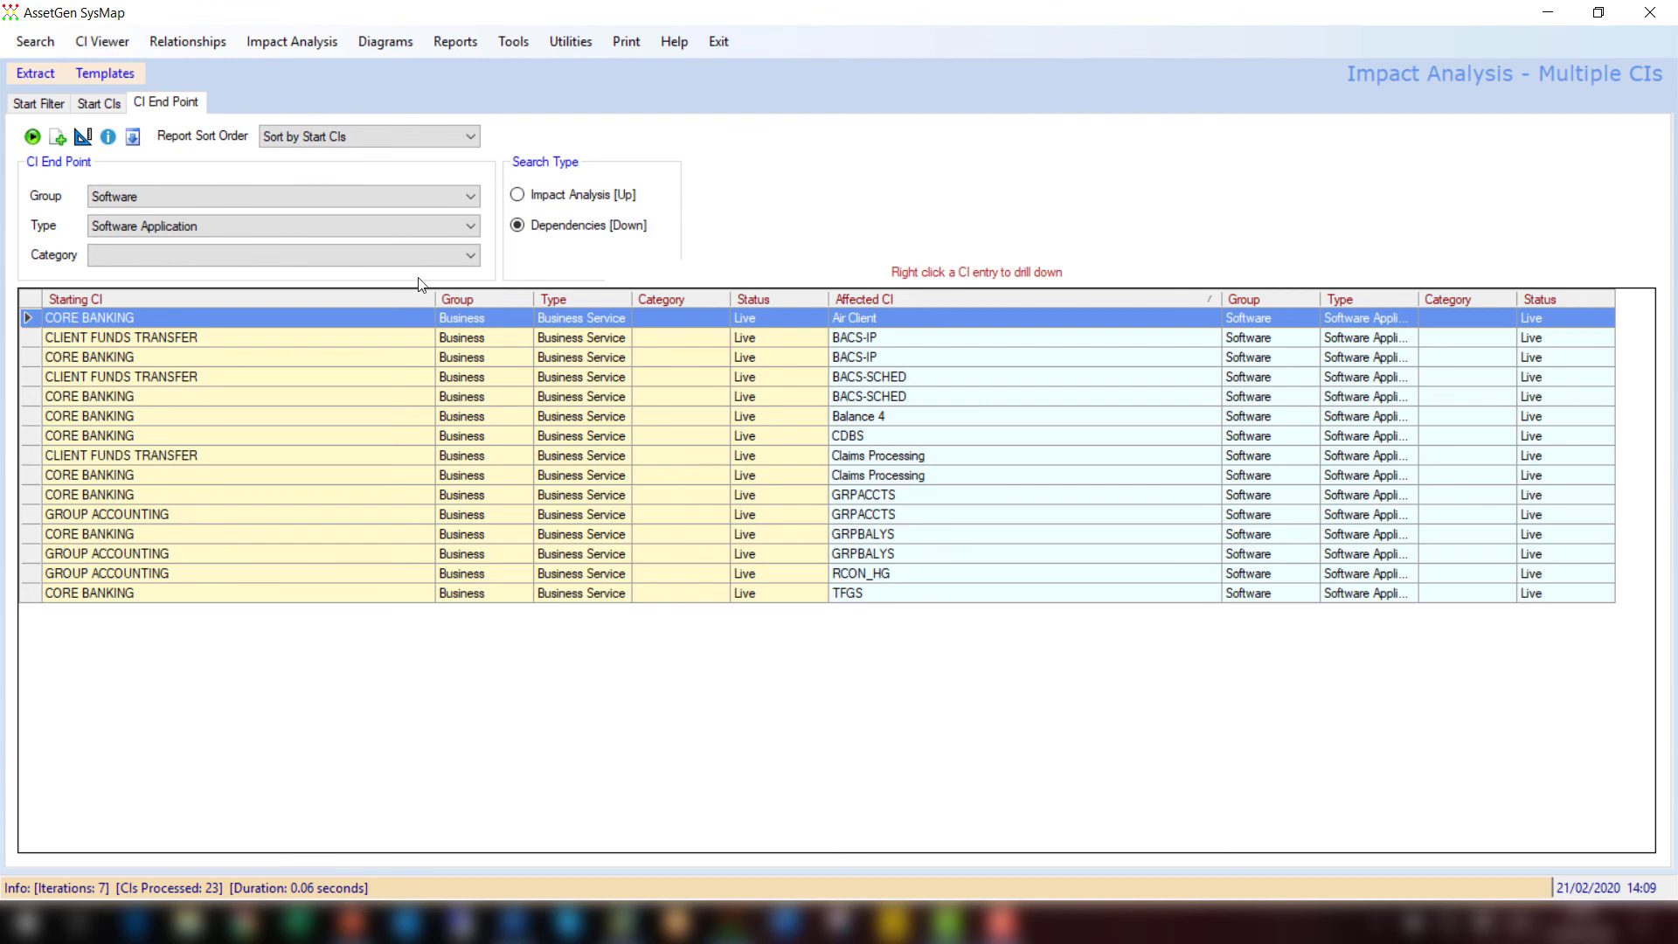
- In a new Multiple CIs analysis, extract Server Windows TRP09, UK_APPS01, UK_APPS02 and UK_APPS07 as start CIs
click(292, 40)
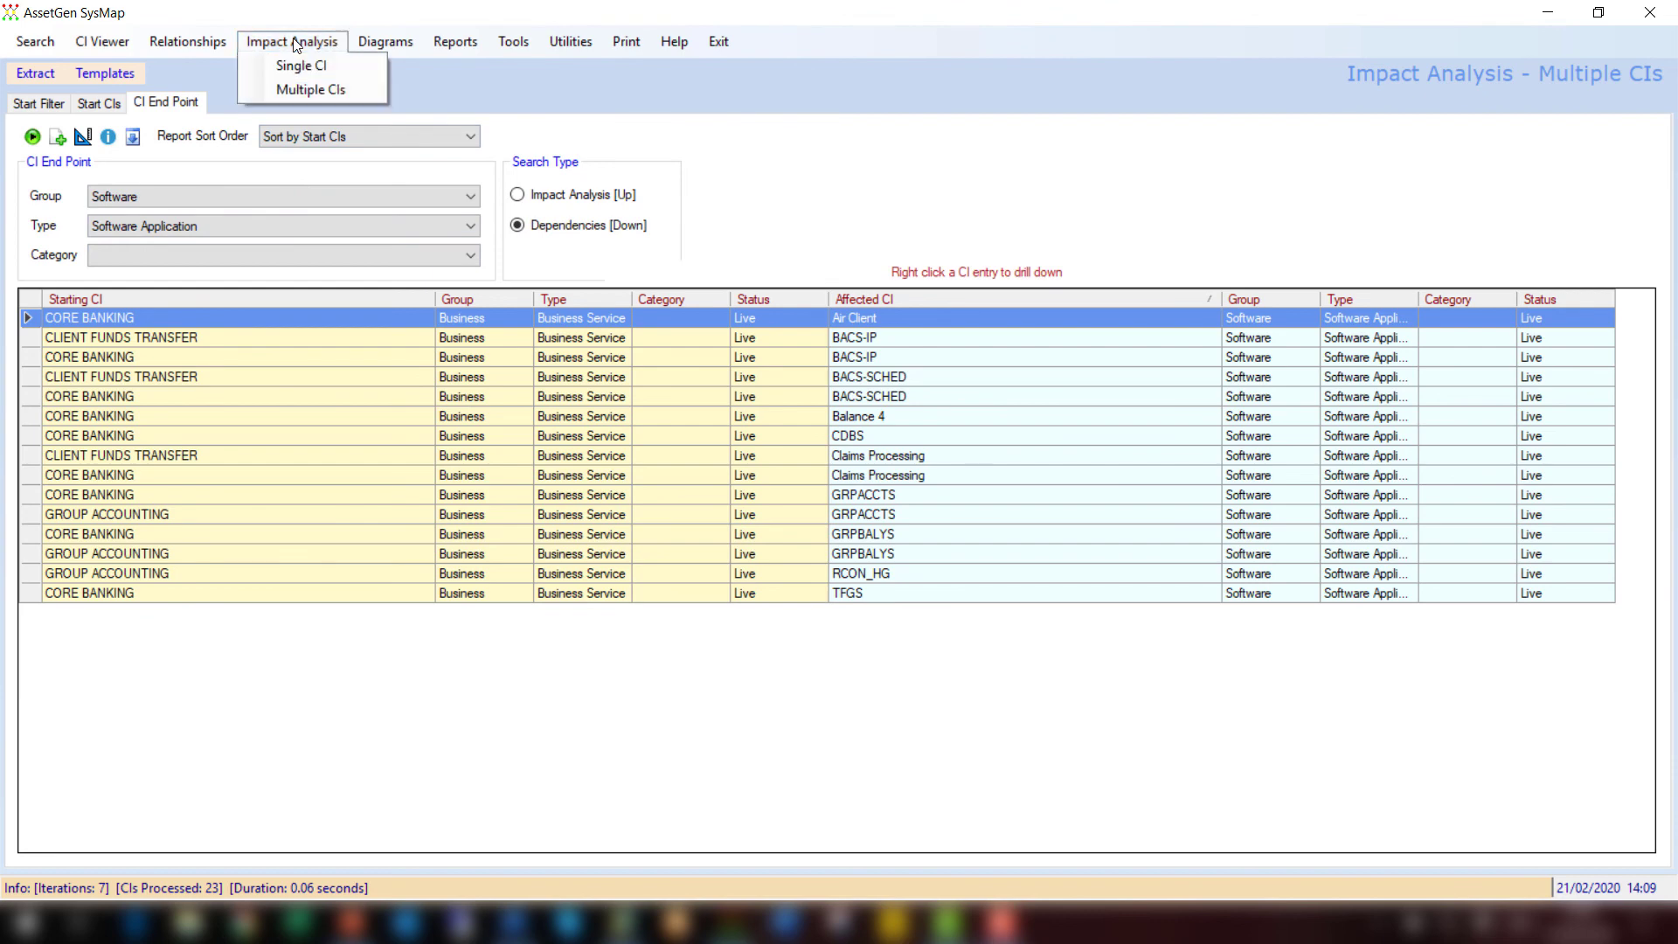
click(306, 85)
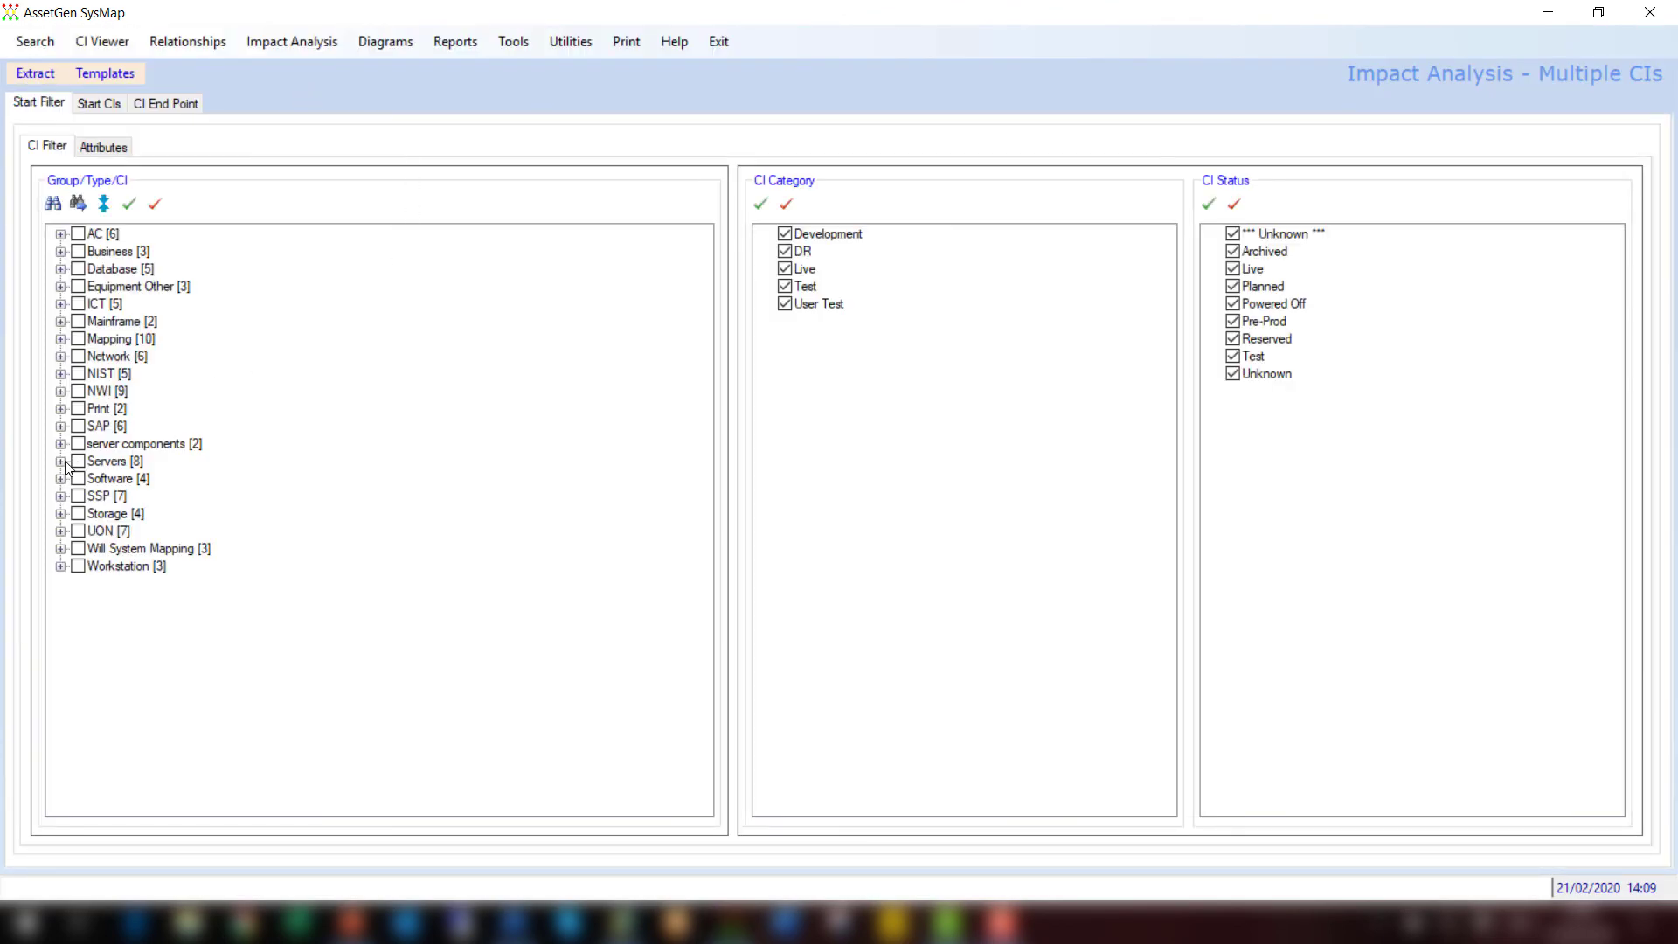
click(60, 460)
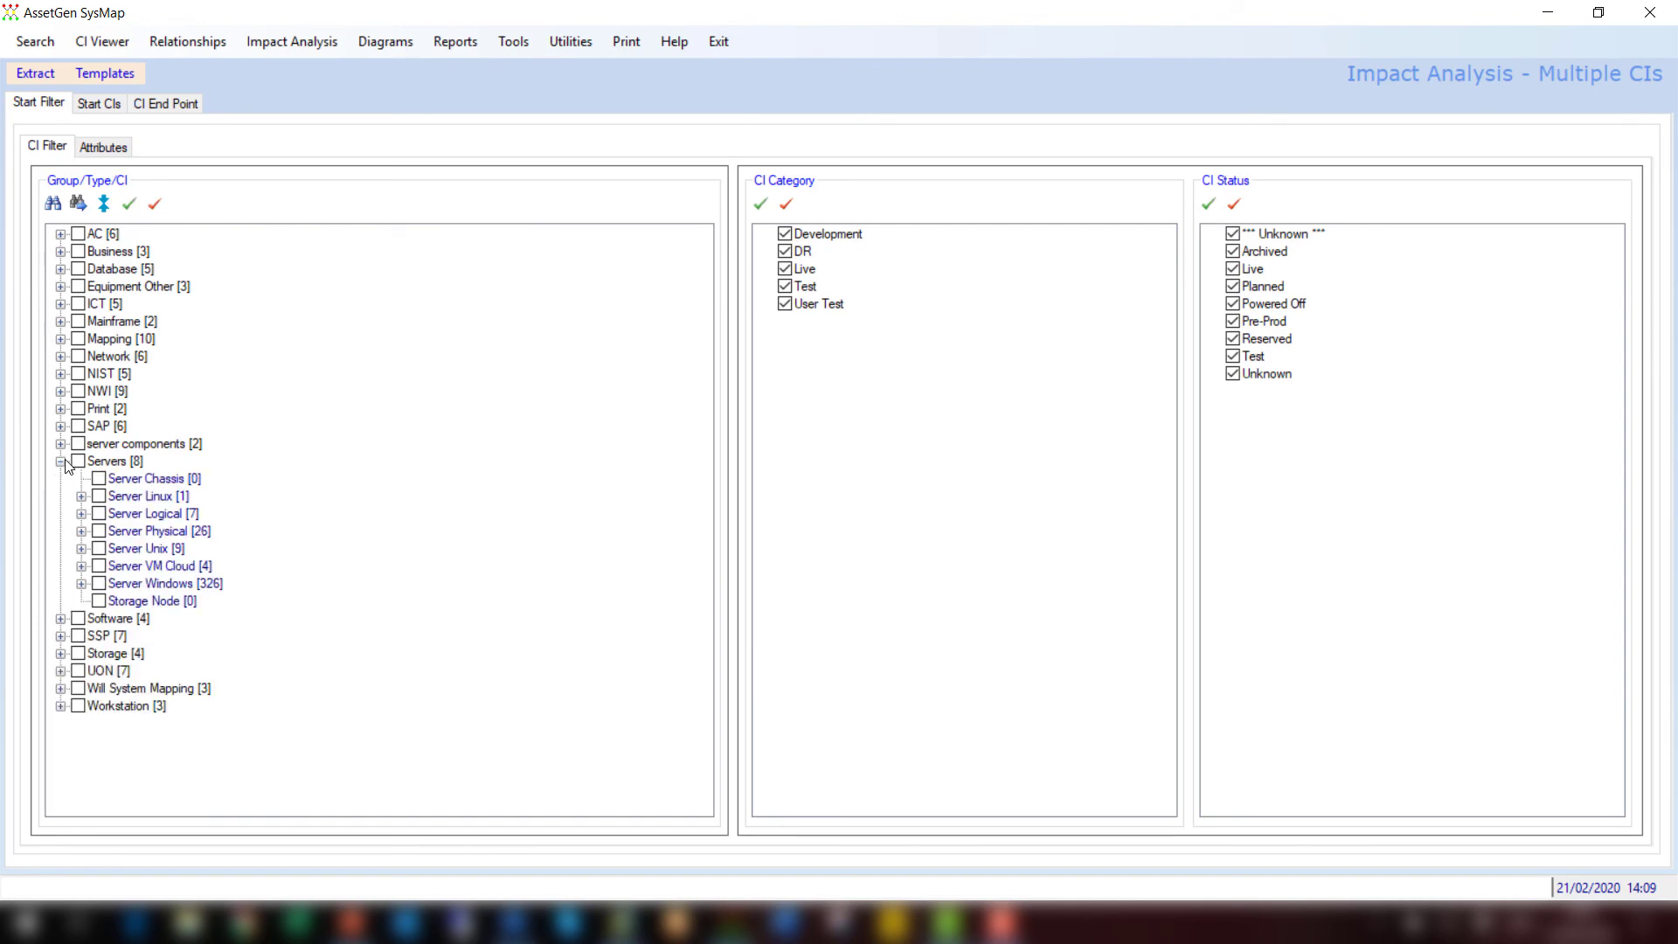
click(81, 582)
drag(699, 297, 705, 772)
click(119, 390)
click(119, 408)
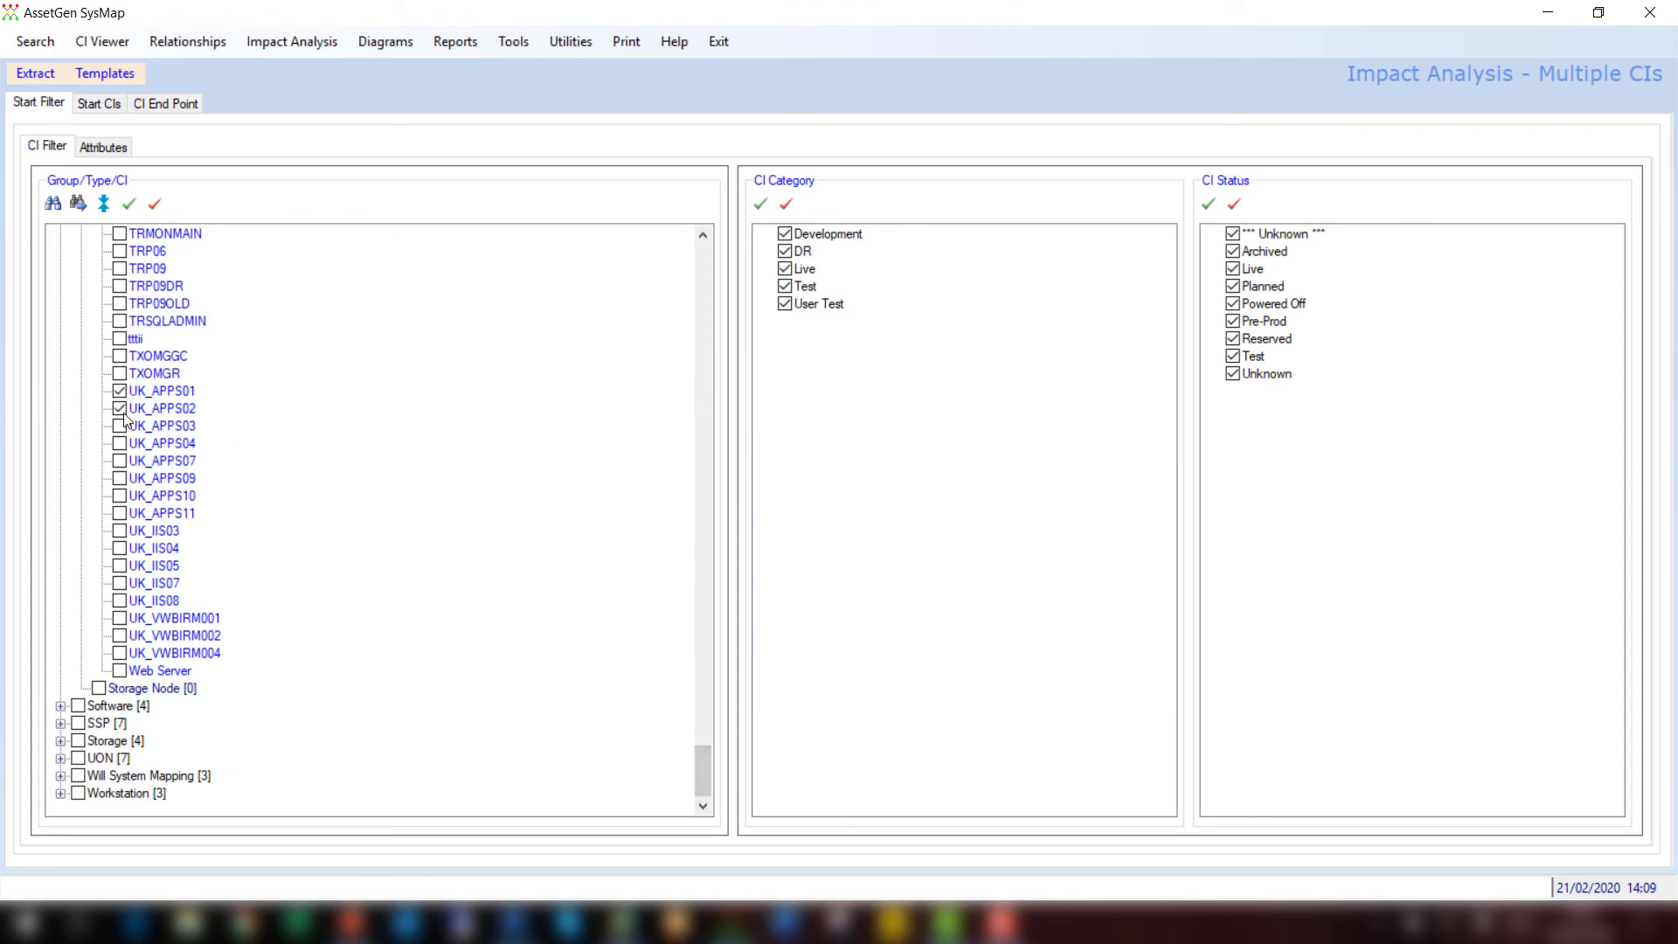
click(119, 460)
click(120, 268)
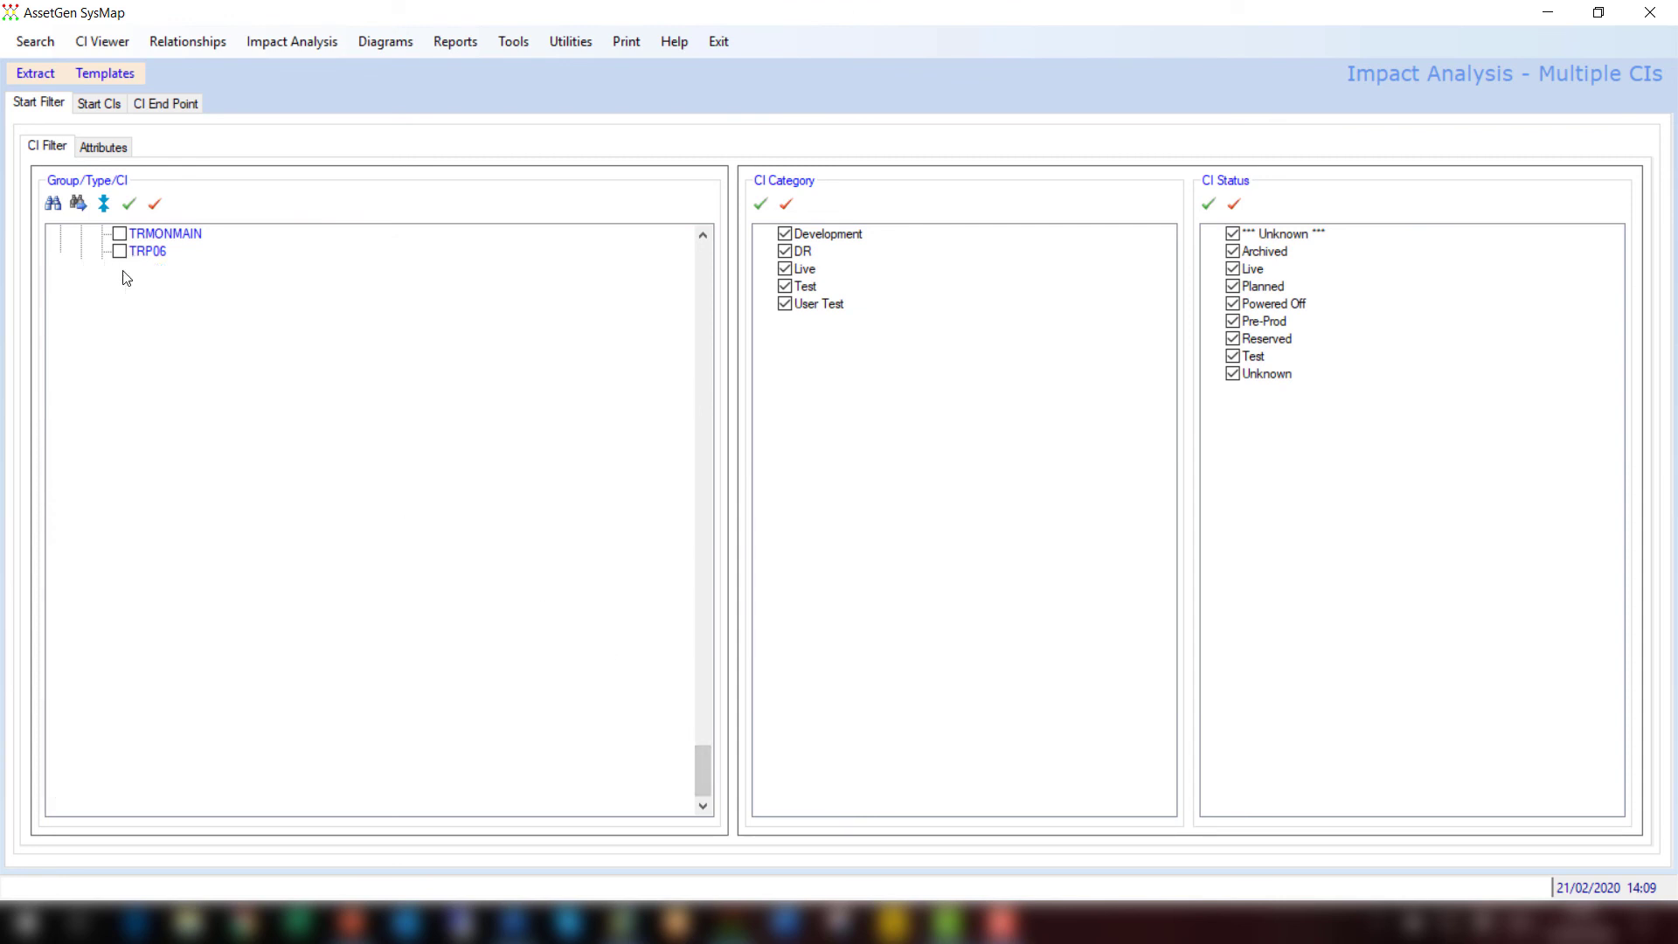
click(47, 75)
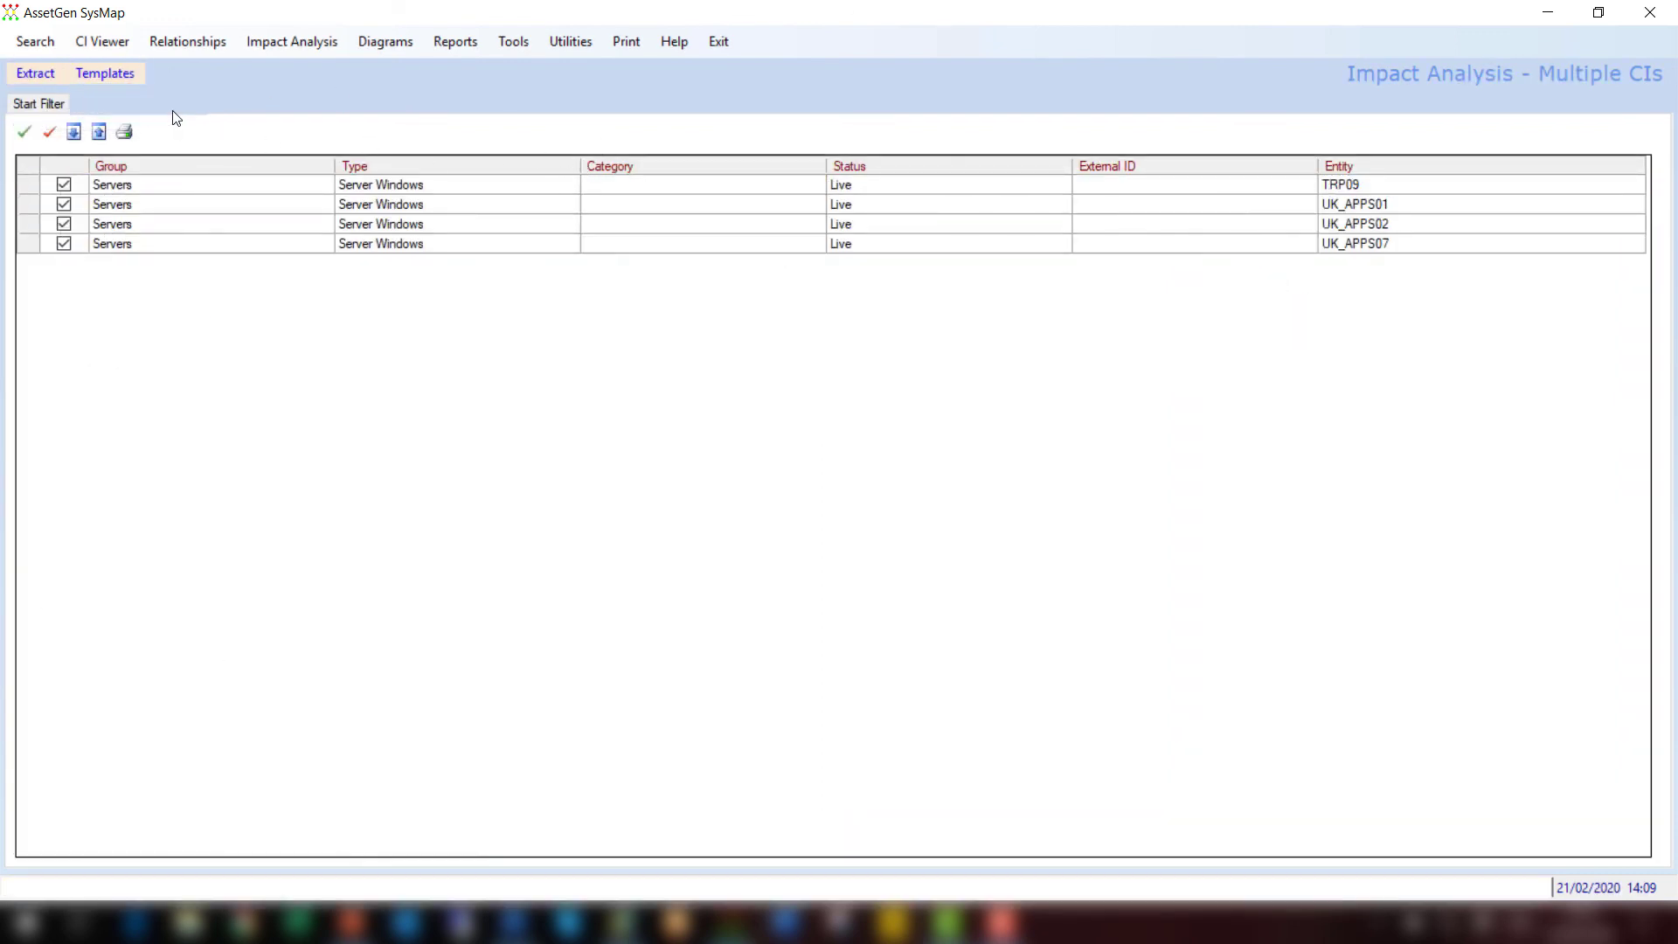
click(180, 108)
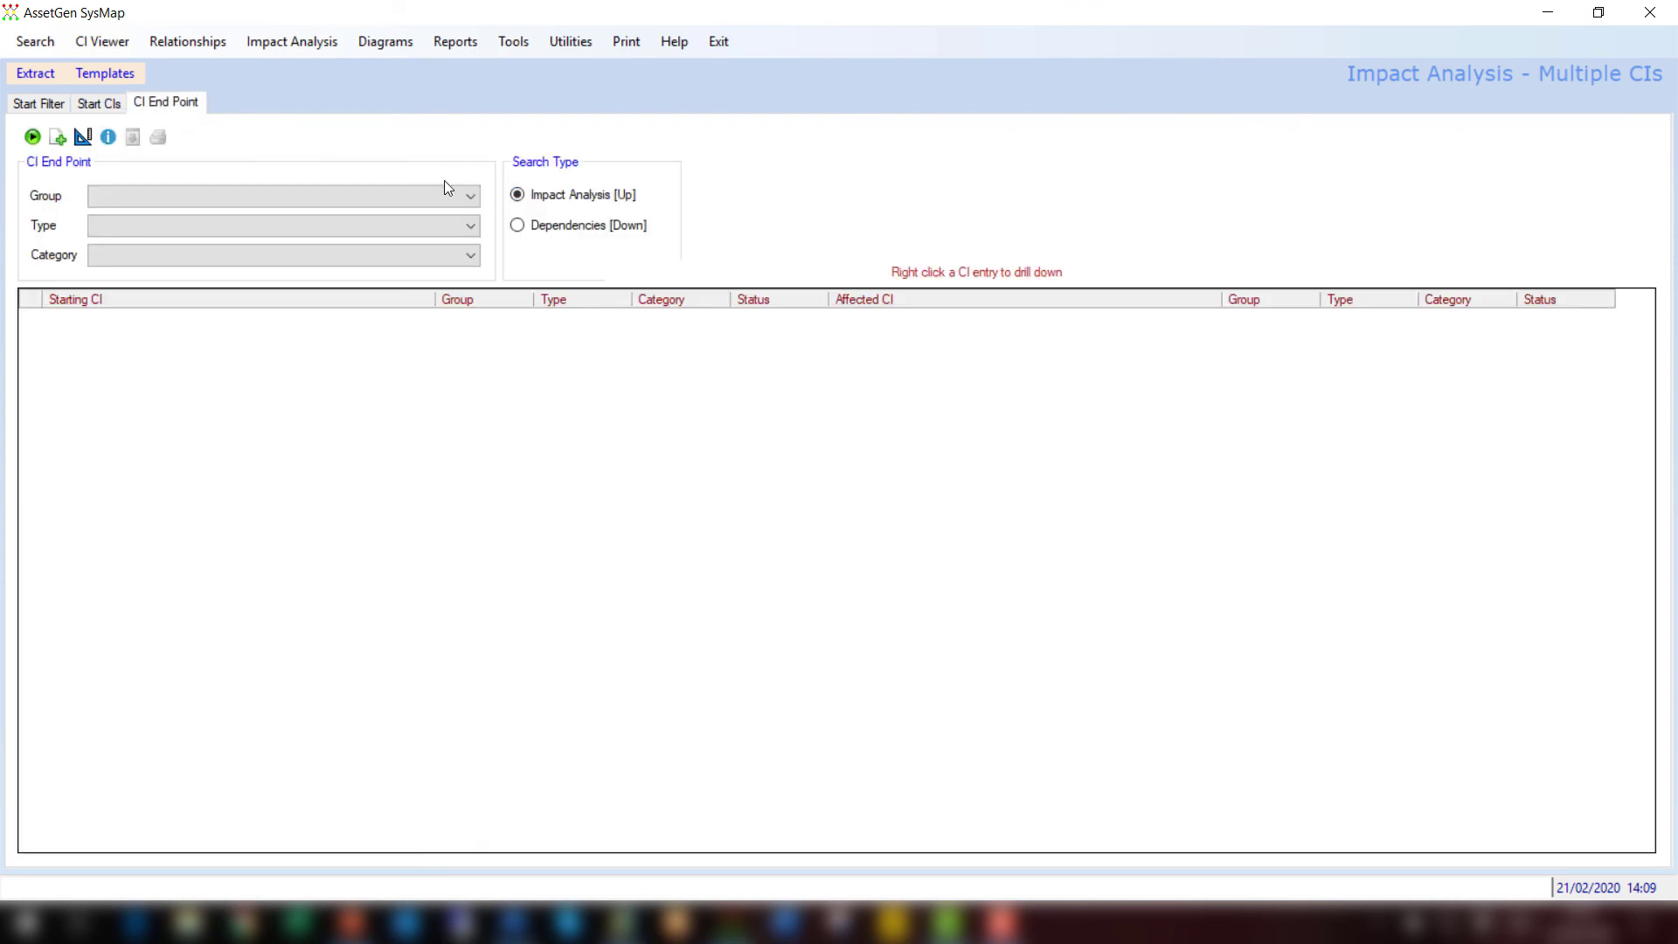
- Run the Impact Analysis [Up], then rerun it with end points limited to the Software group
click(33, 137)
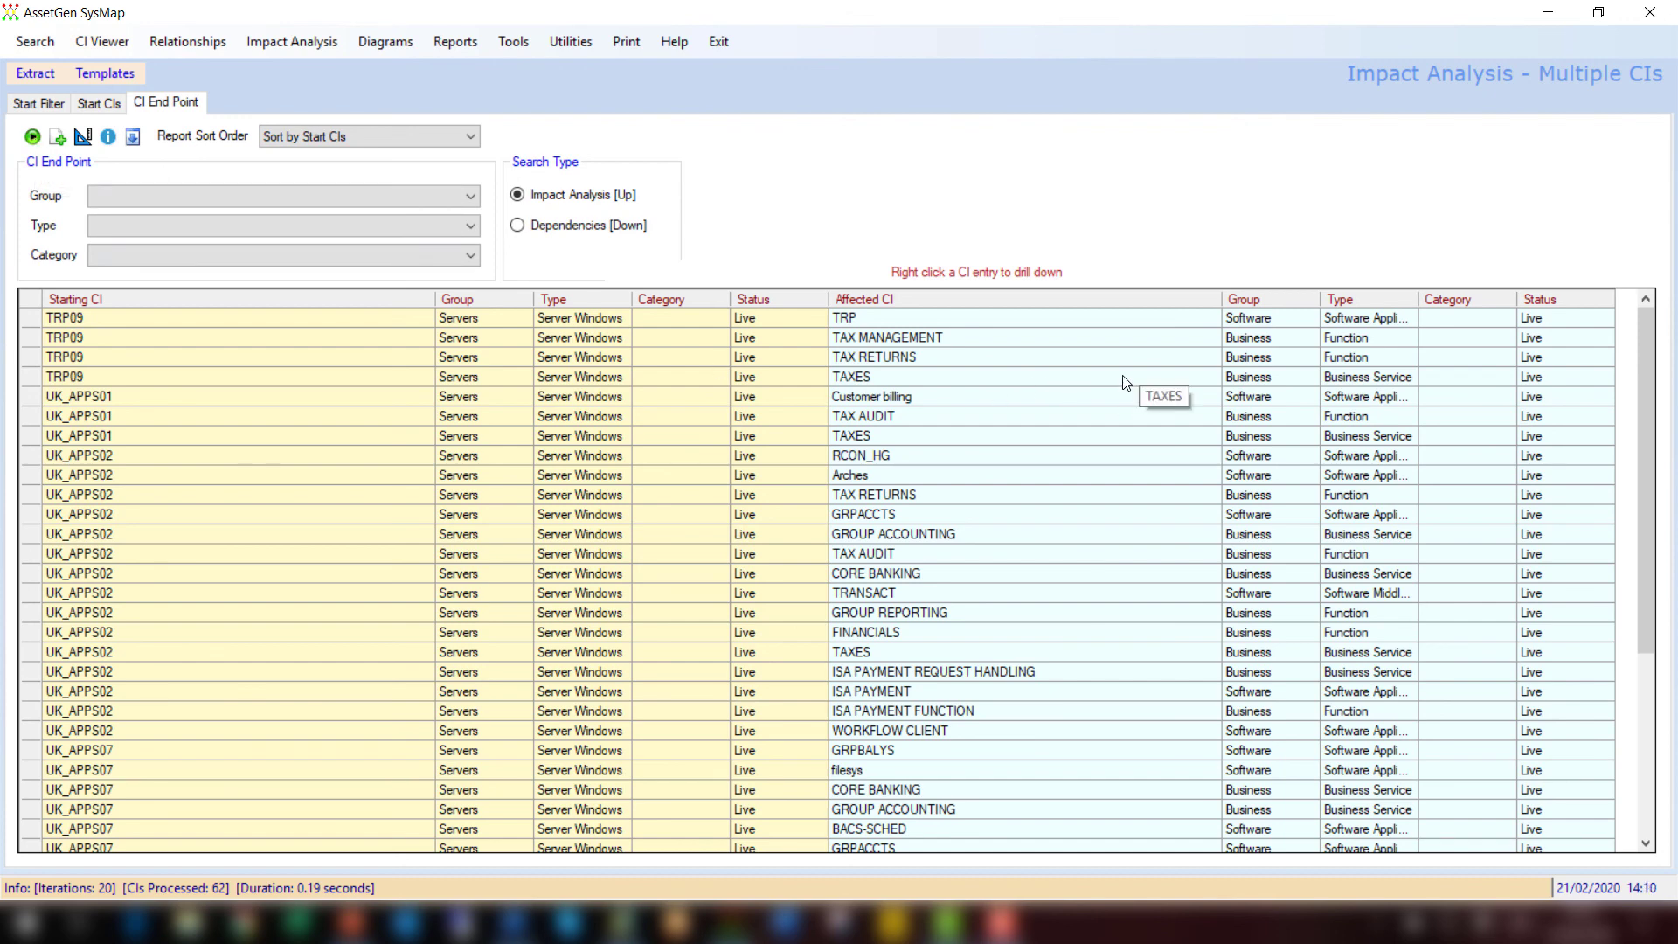
click(377, 196)
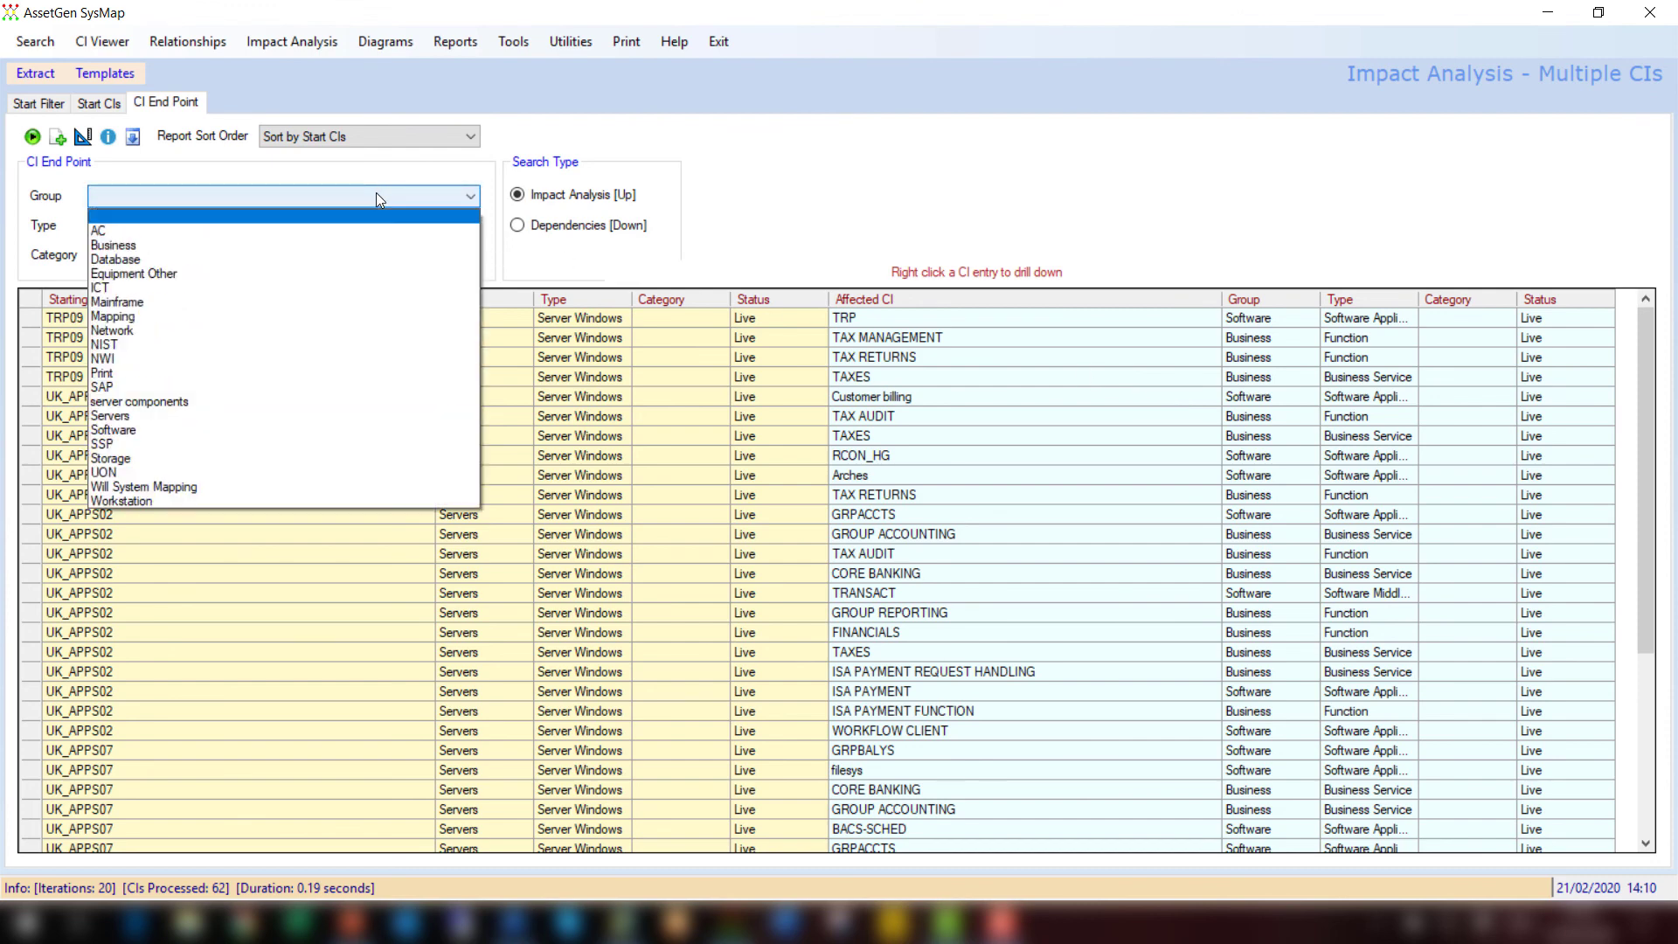
click(307, 441)
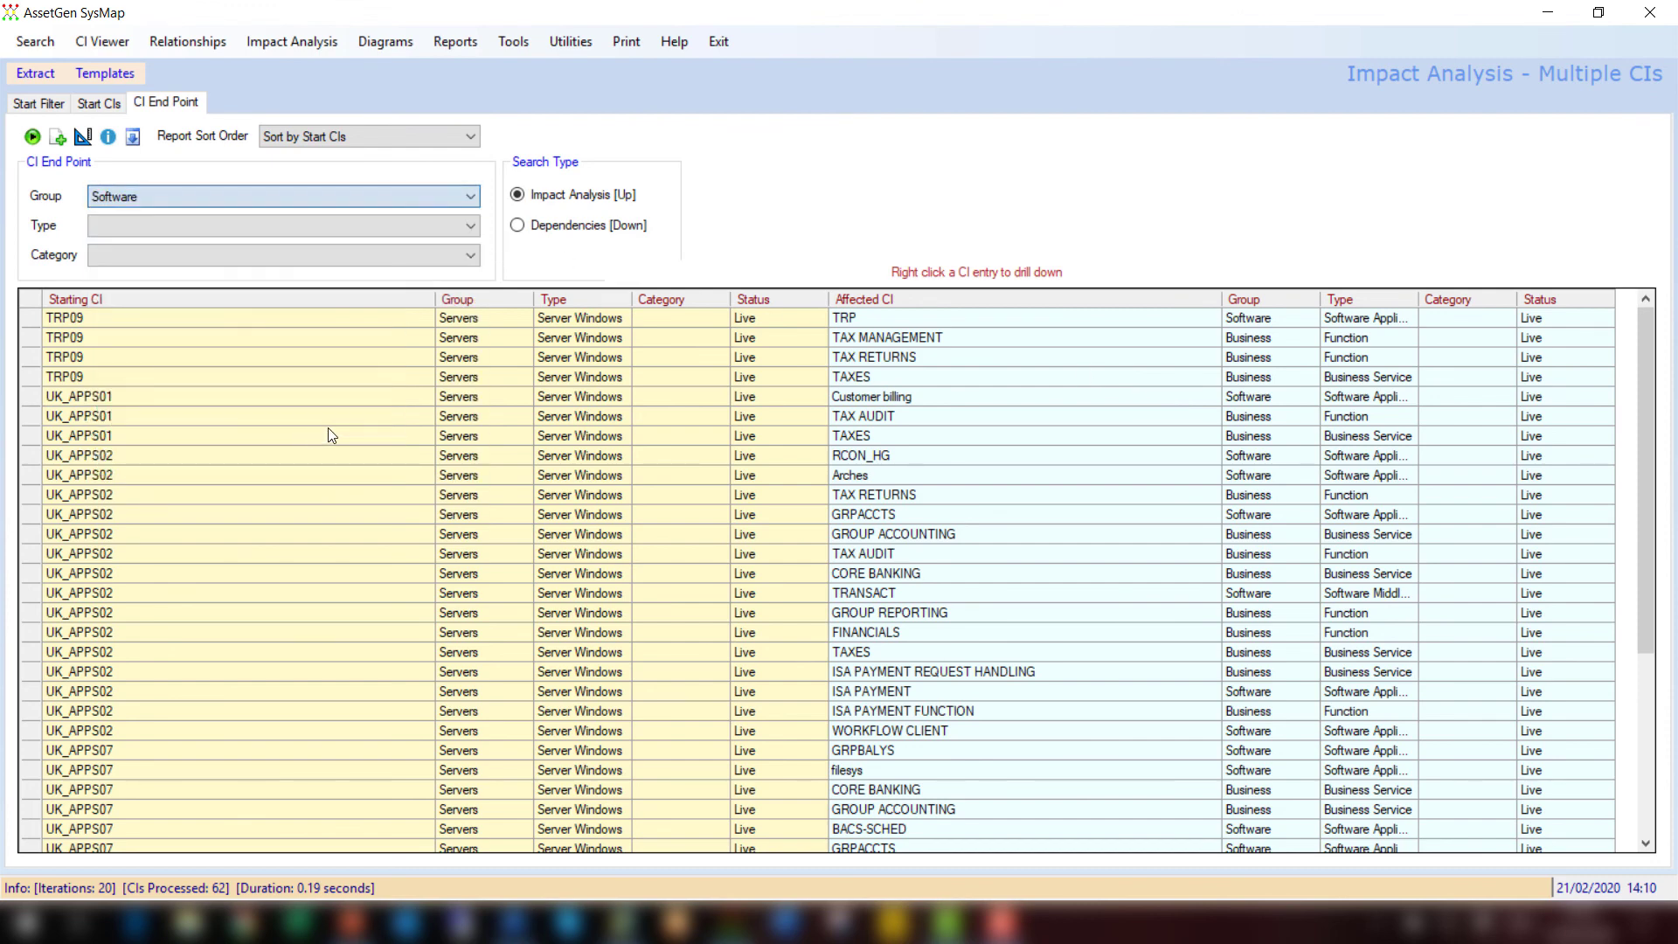
click(33, 139)
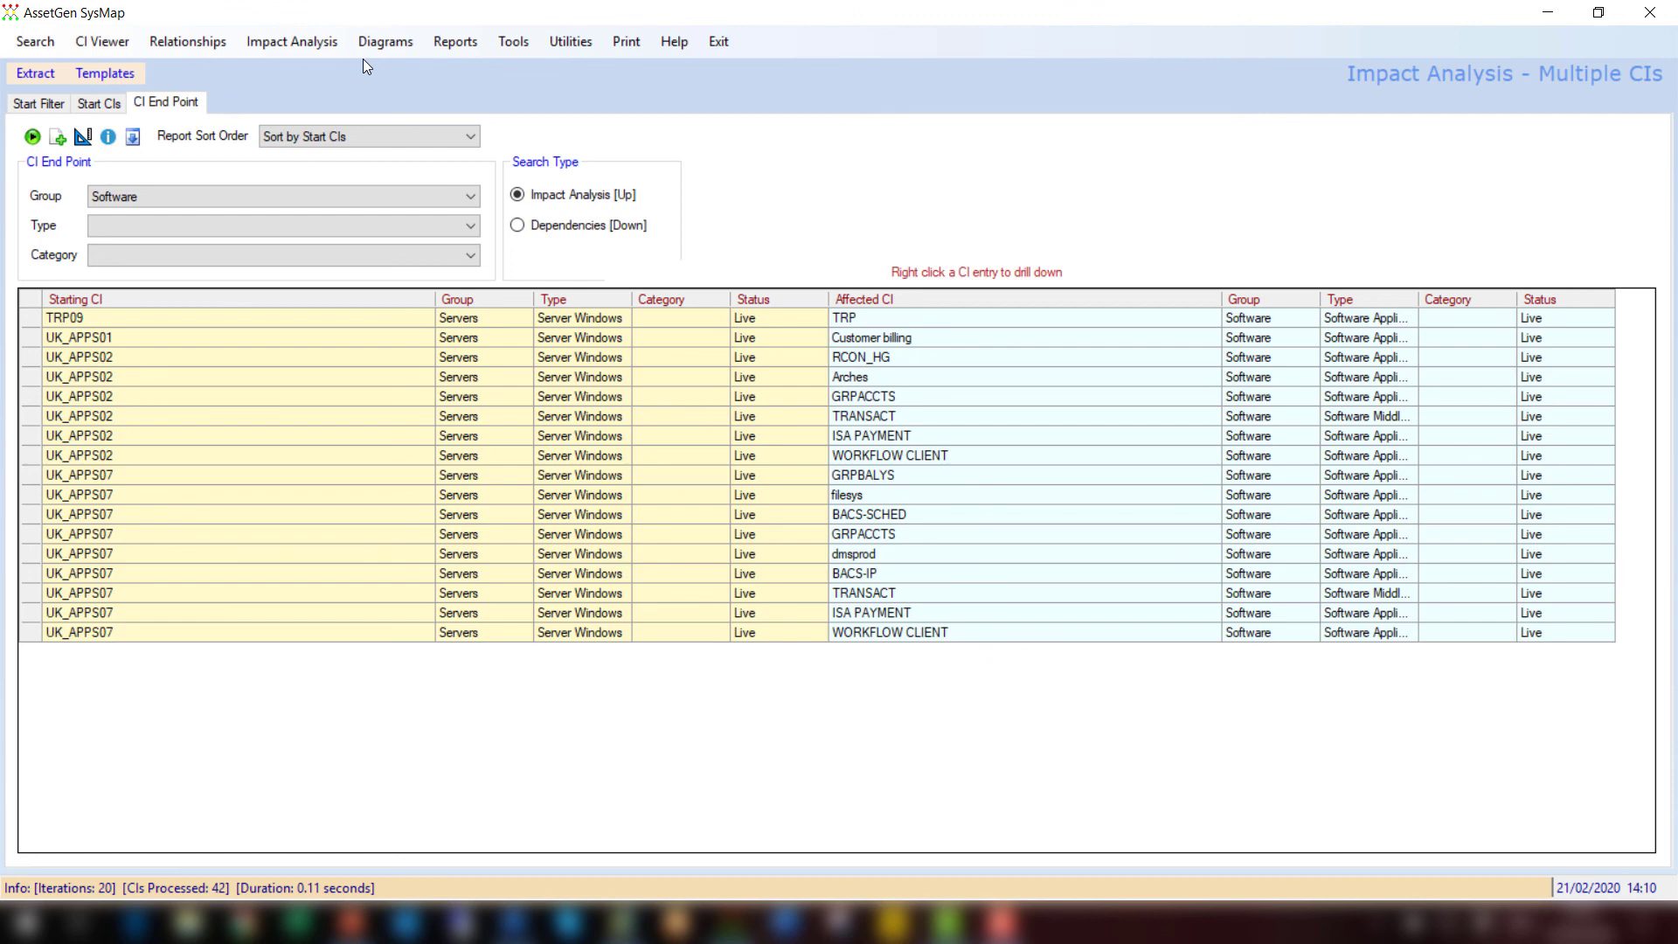
- Return to the CI Viewer showing SVRWIN001's details
click(106, 41)
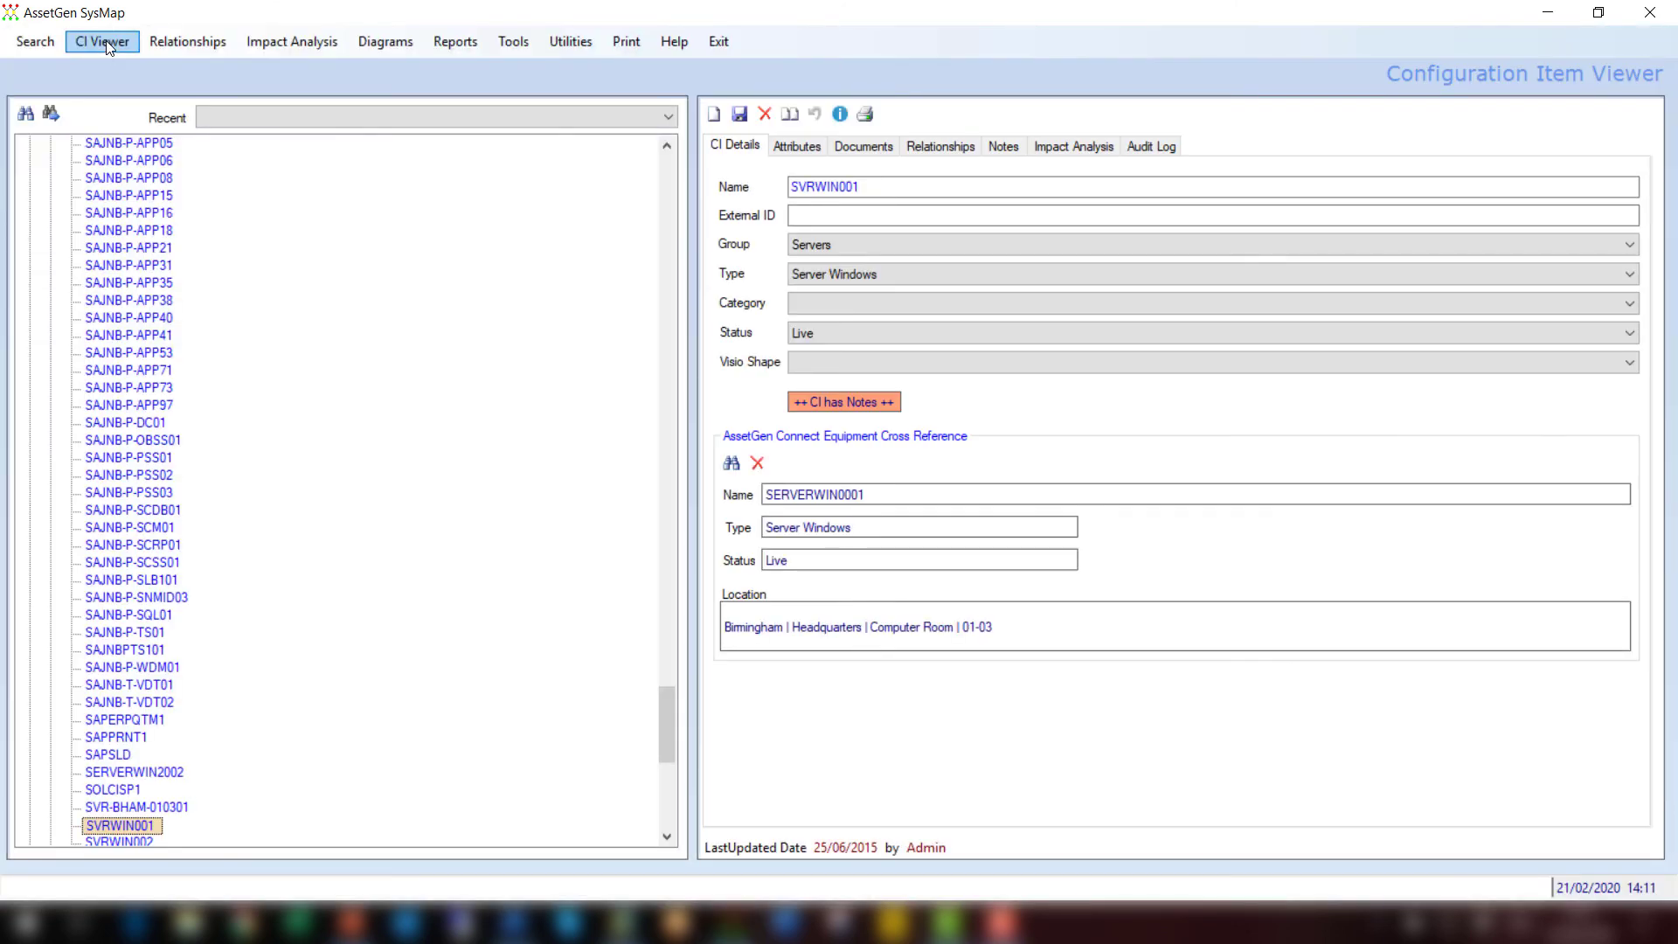